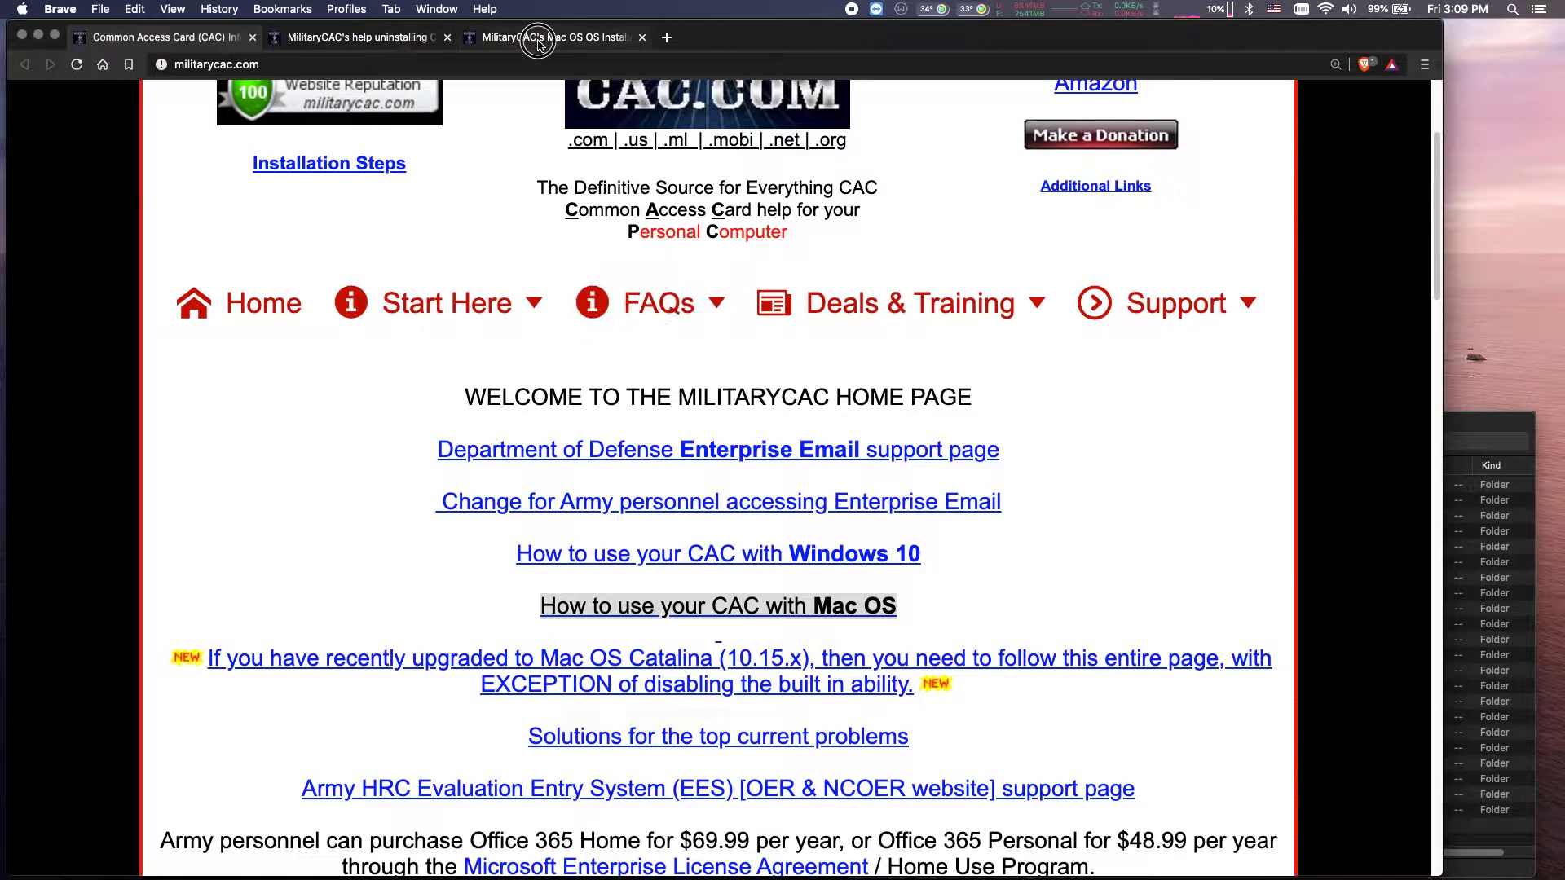
# Read the Mac install checklist page from the Catalina notes and six high-level steps through Step 2a on detecting the reader.
pyautogui.scroll(-3, 828, 417)
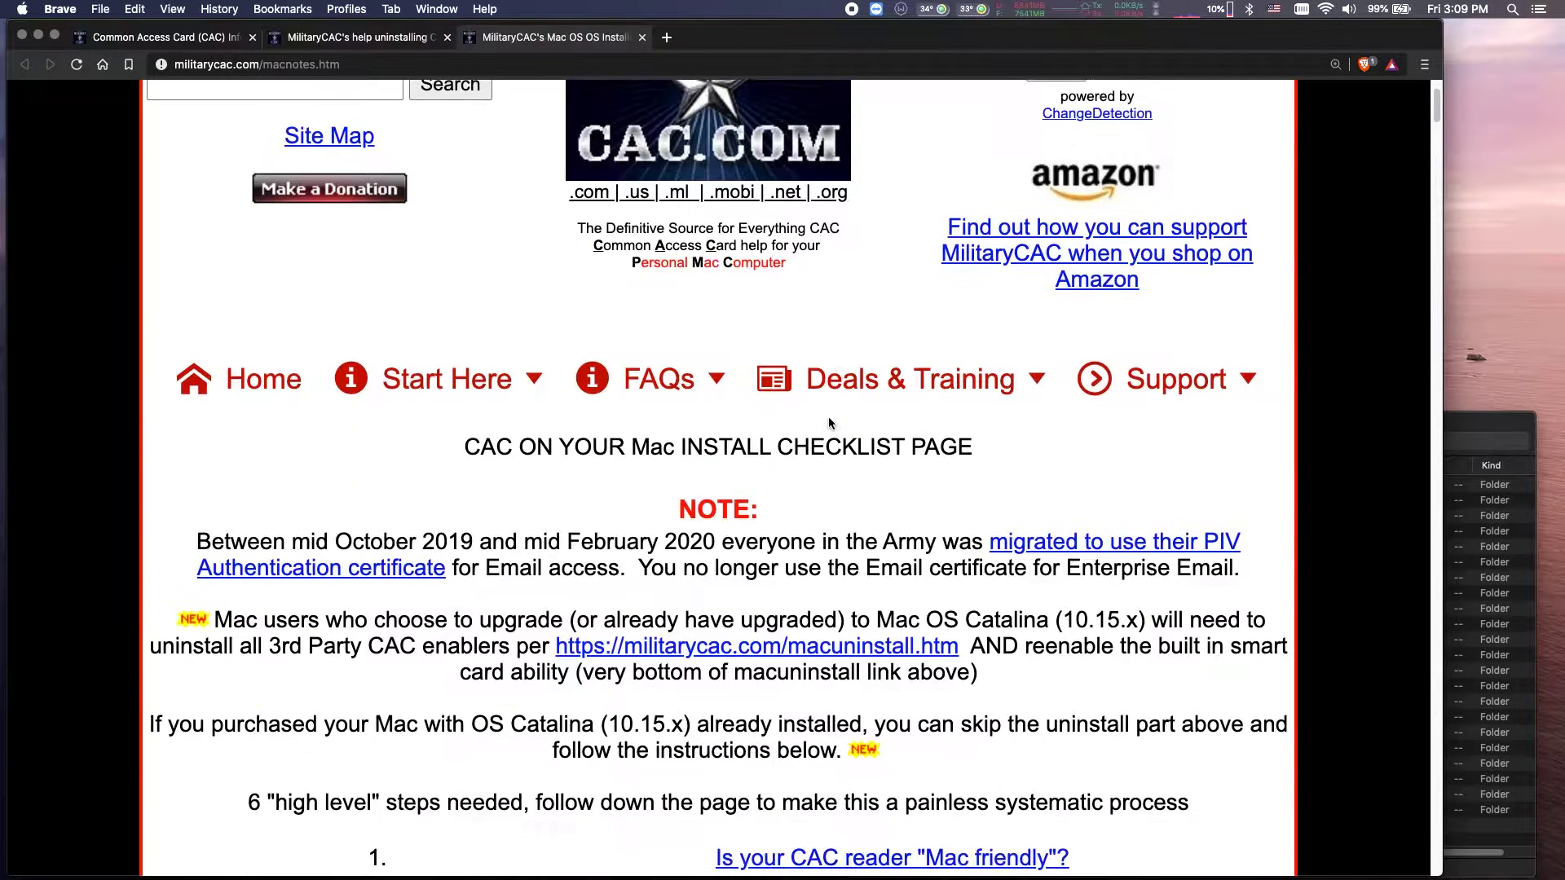
pyautogui.scroll(-2, 828, 418)
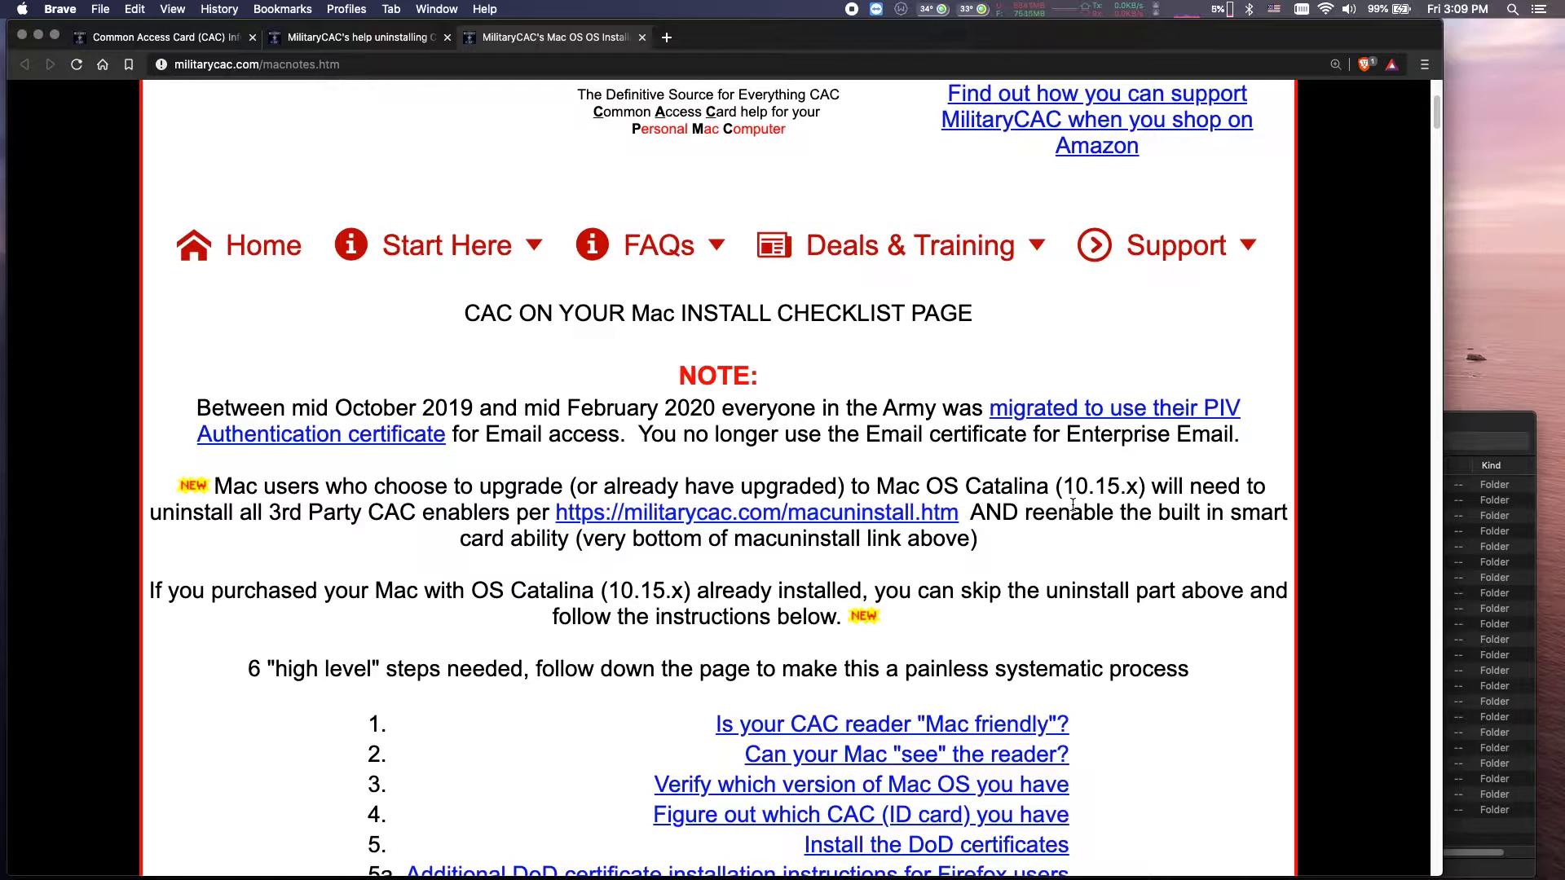
pyautogui.scroll(-2, 1073, 503)
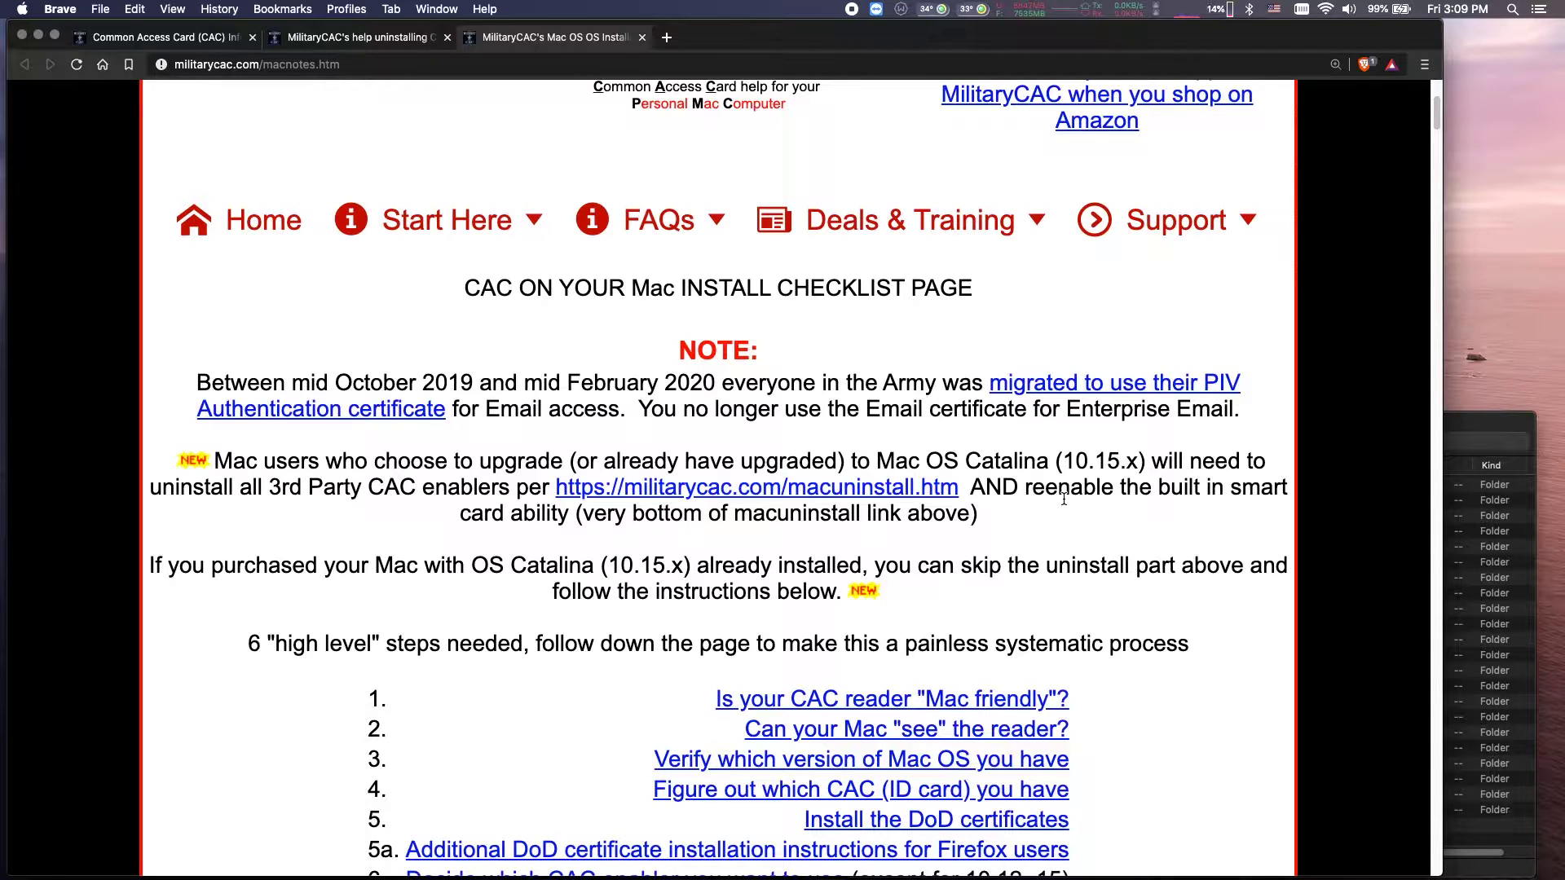
pyautogui.scroll(-1, 1062, 497)
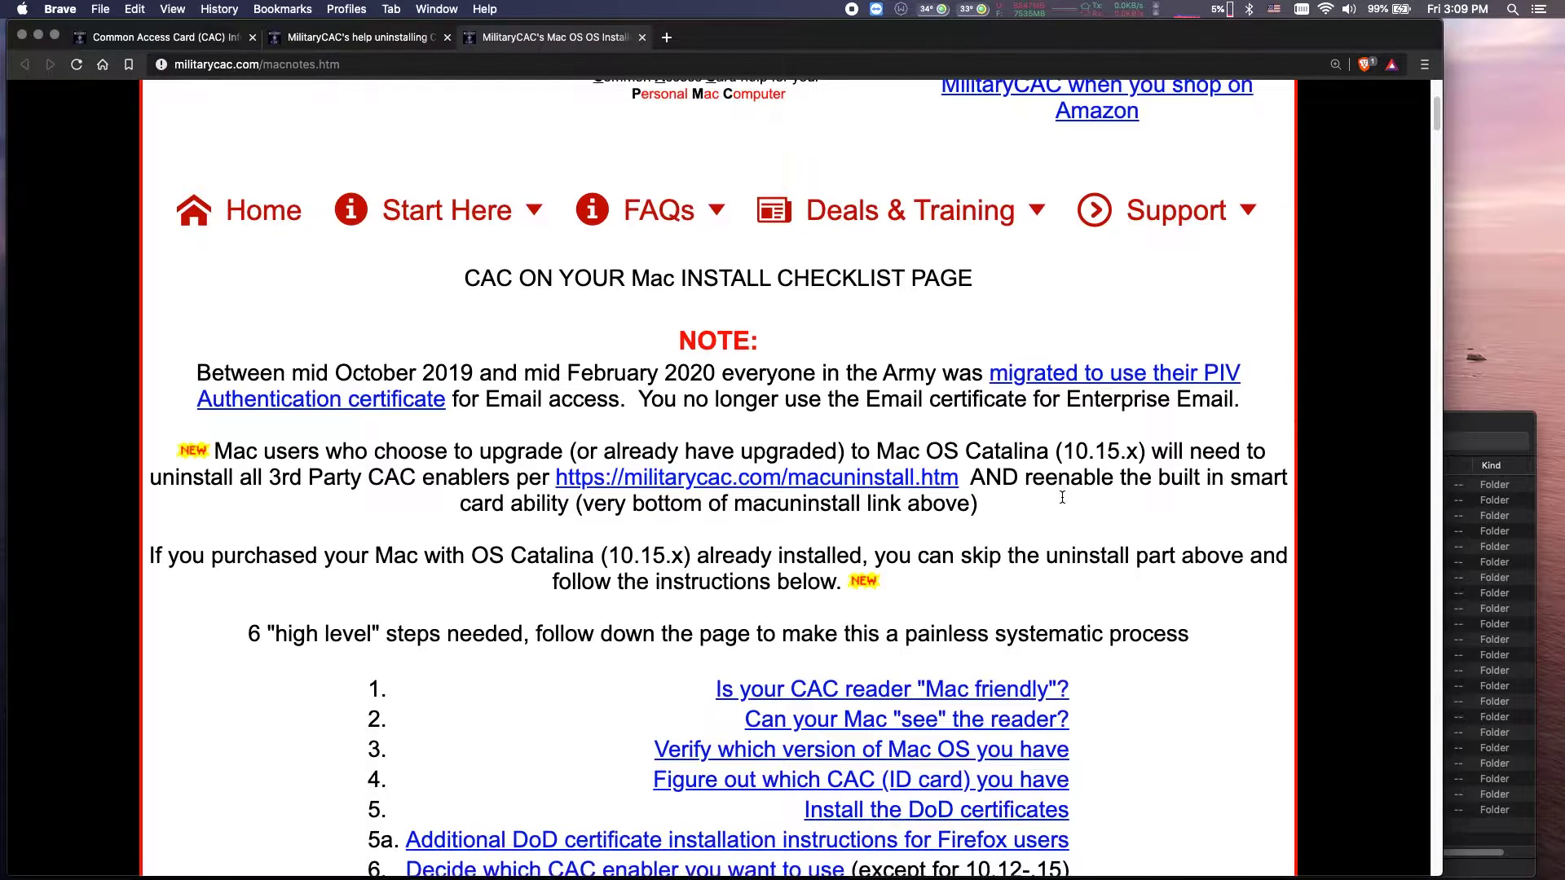
pyautogui.scroll(-5, 1062, 502)
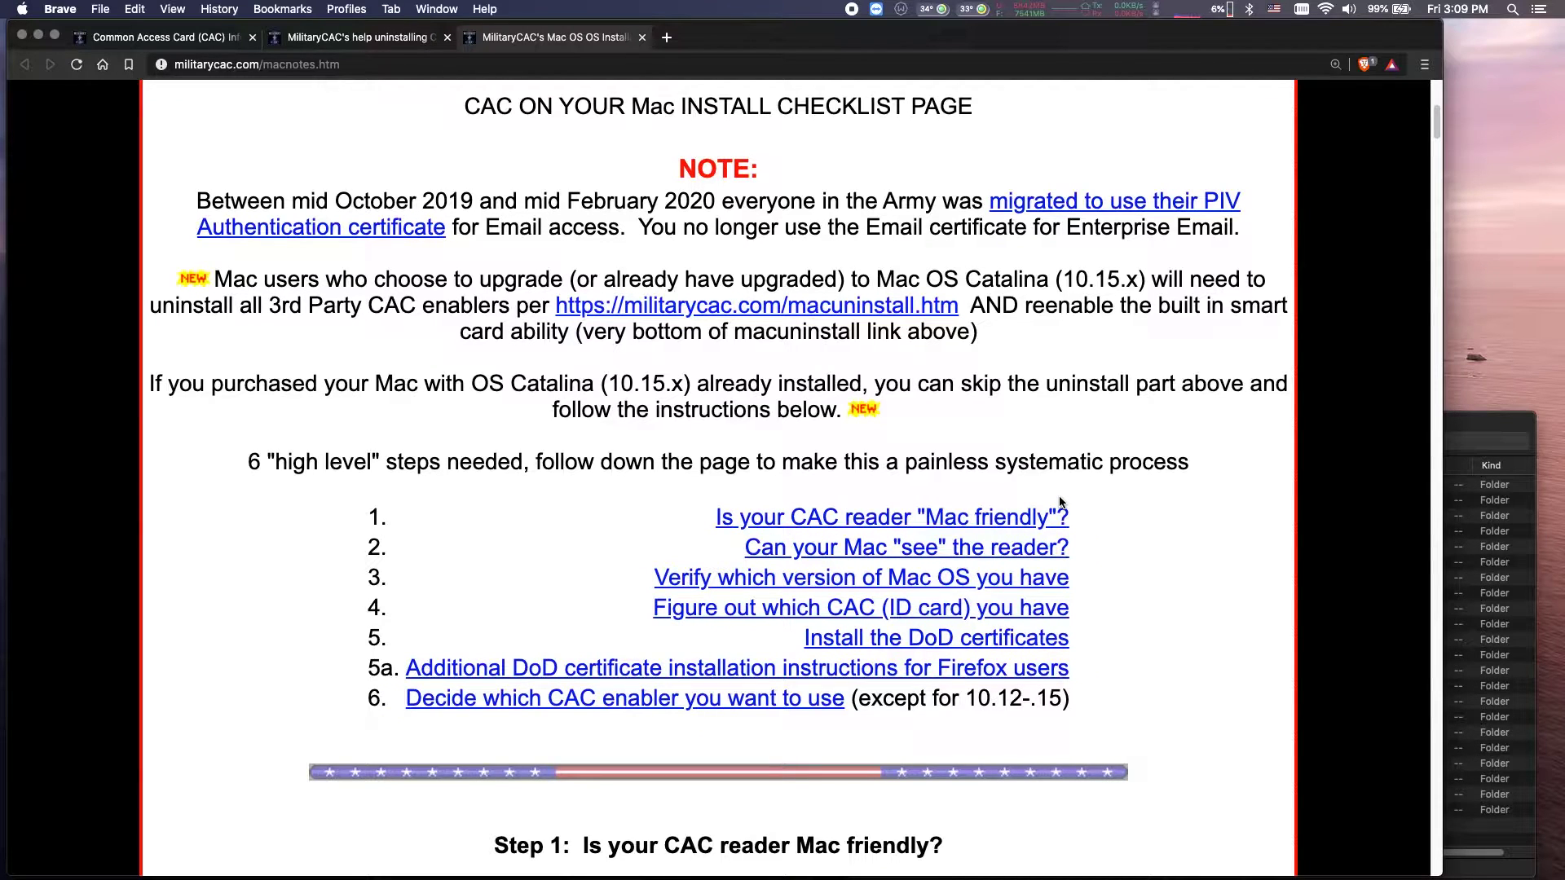
pyautogui.scroll(-7, 1060, 502)
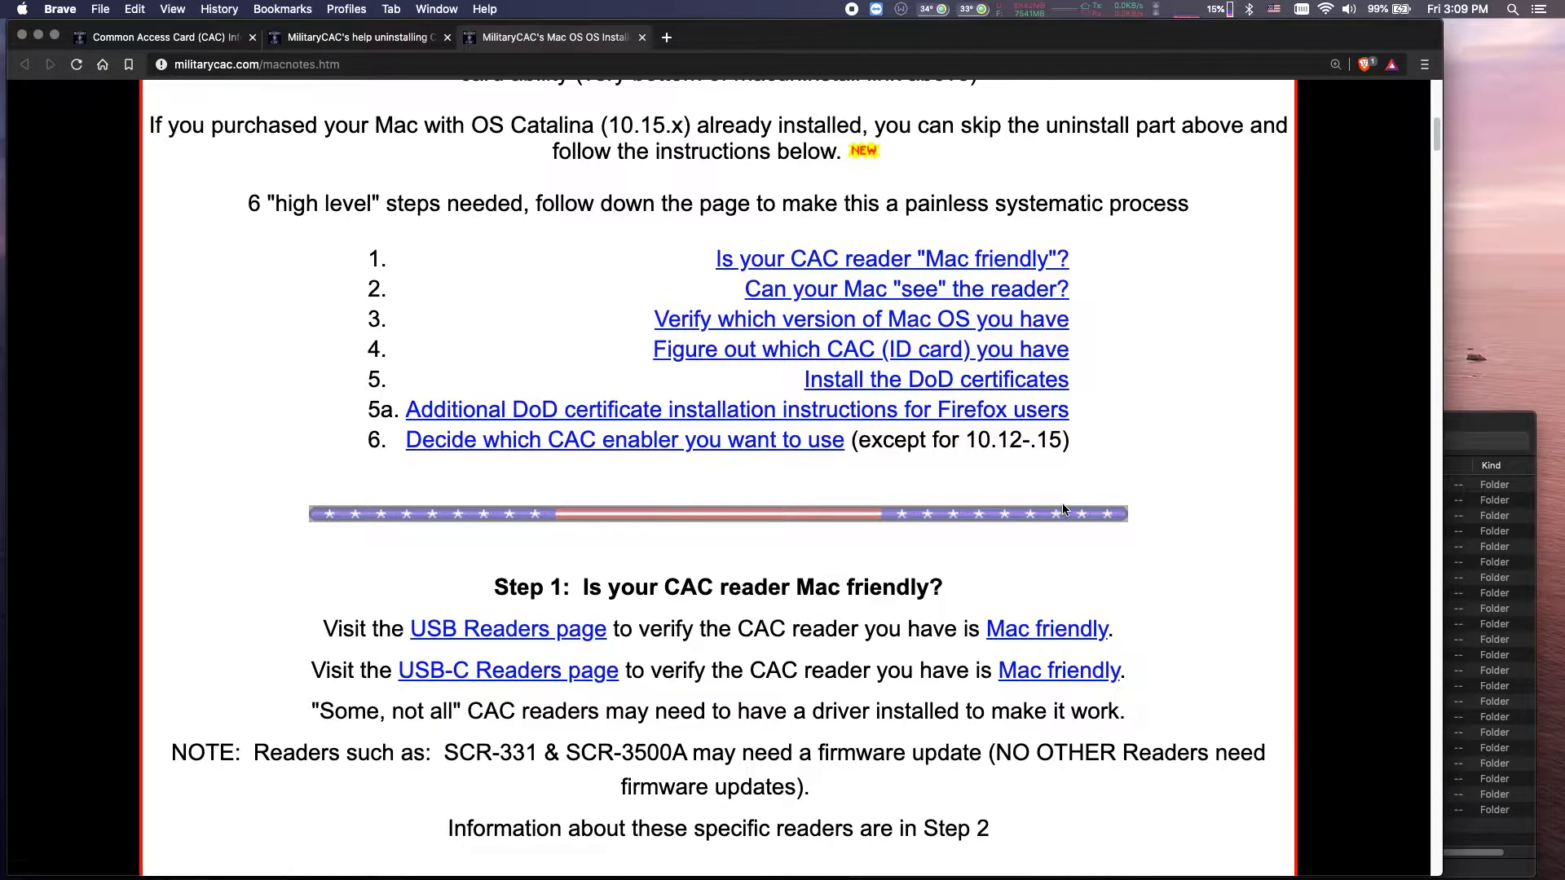
pyautogui.scroll(-2, 1059, 509)
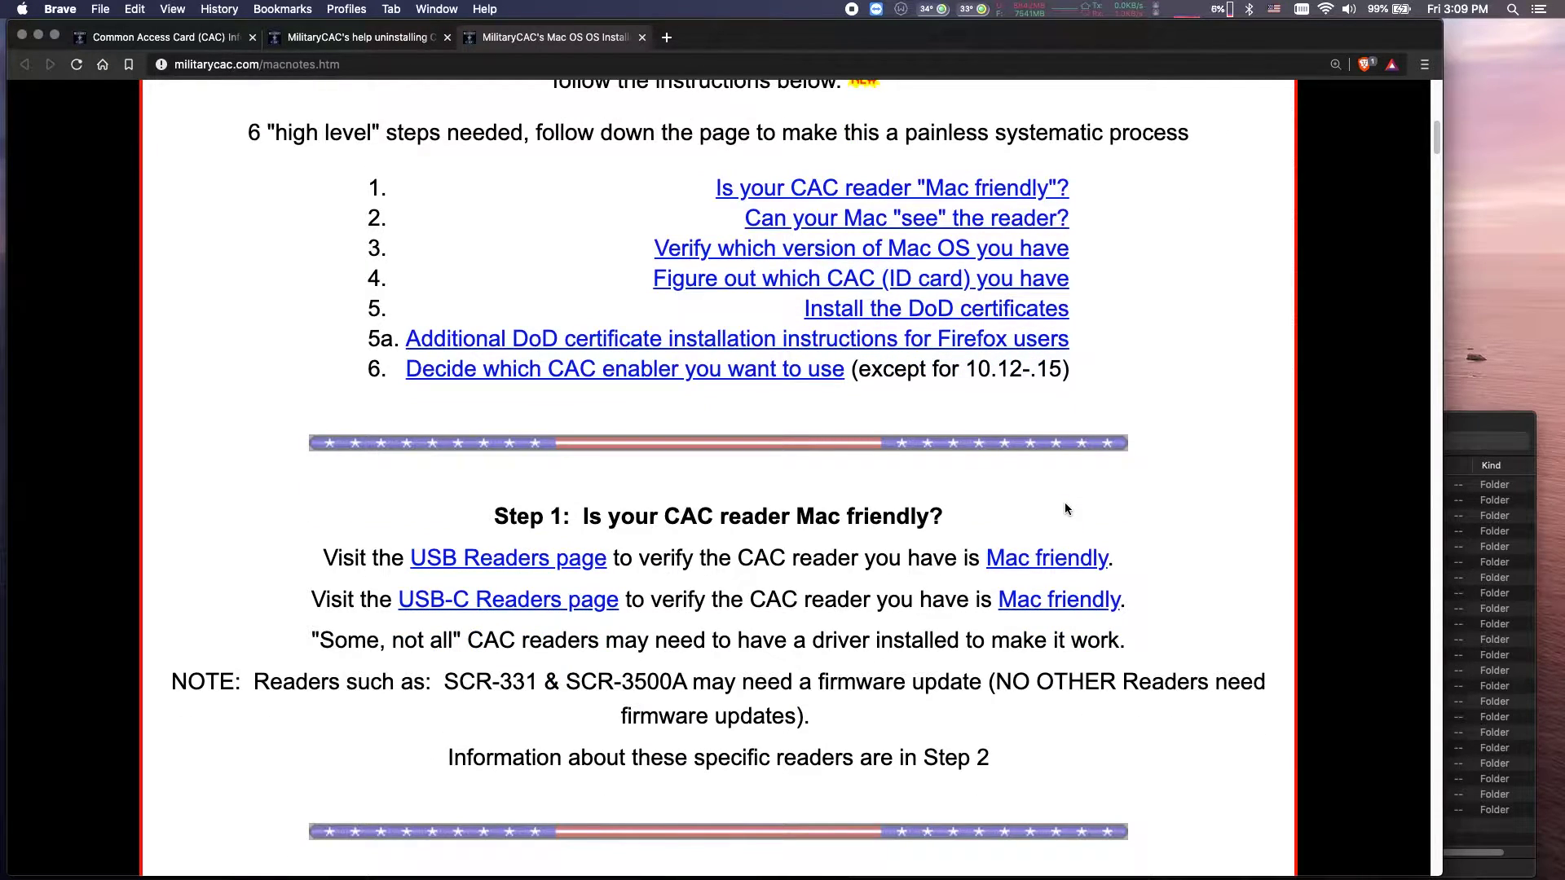
pyautogui.scroll(-1, 1065, 509)
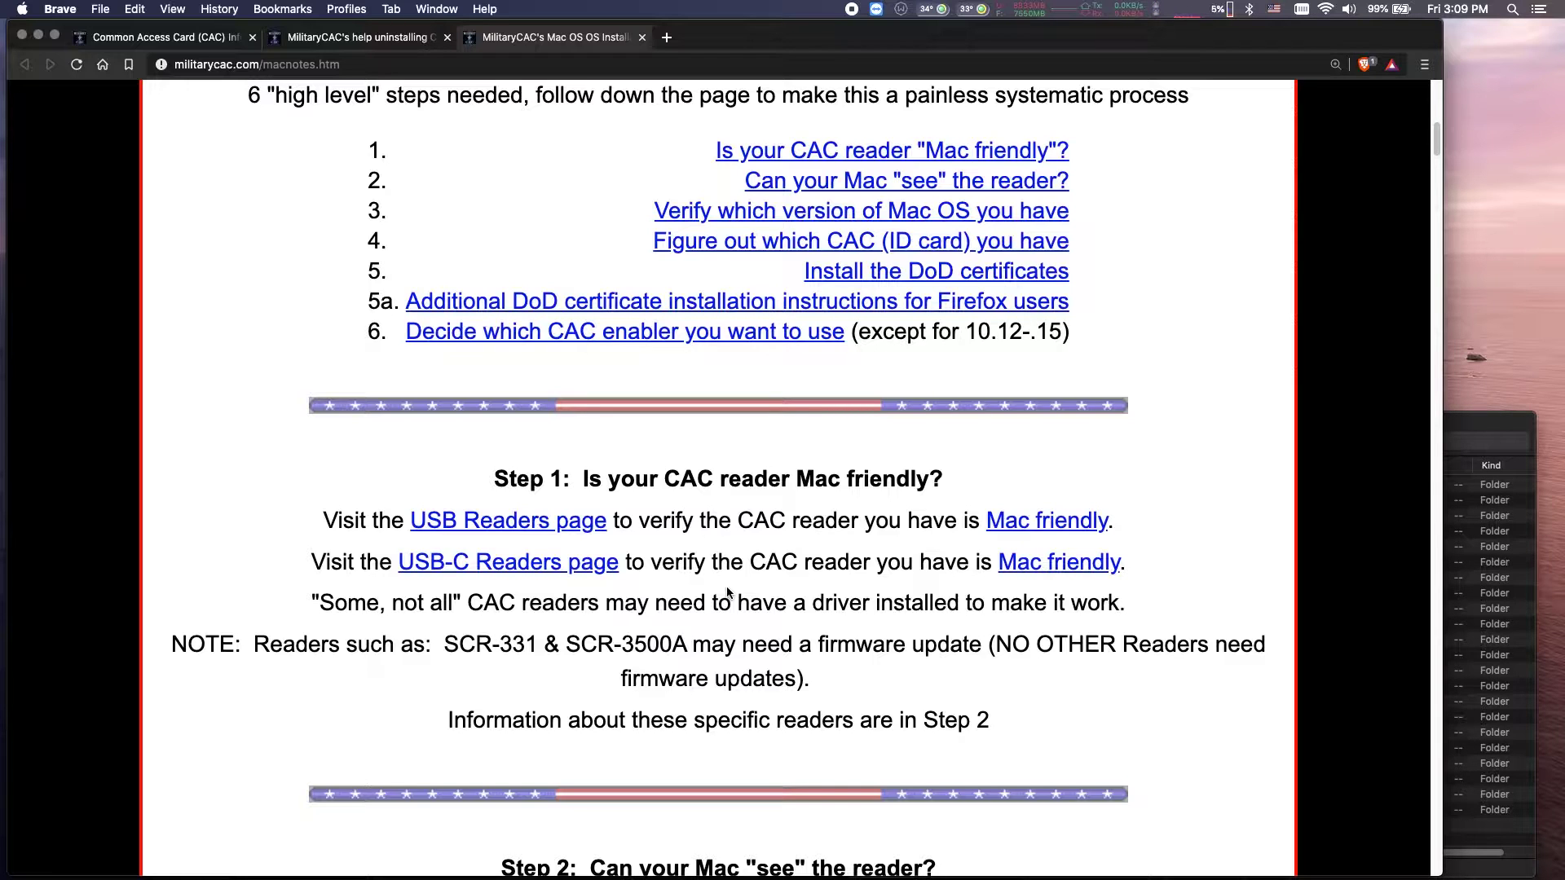
pyautogui.scroll(-5, 727, 592)
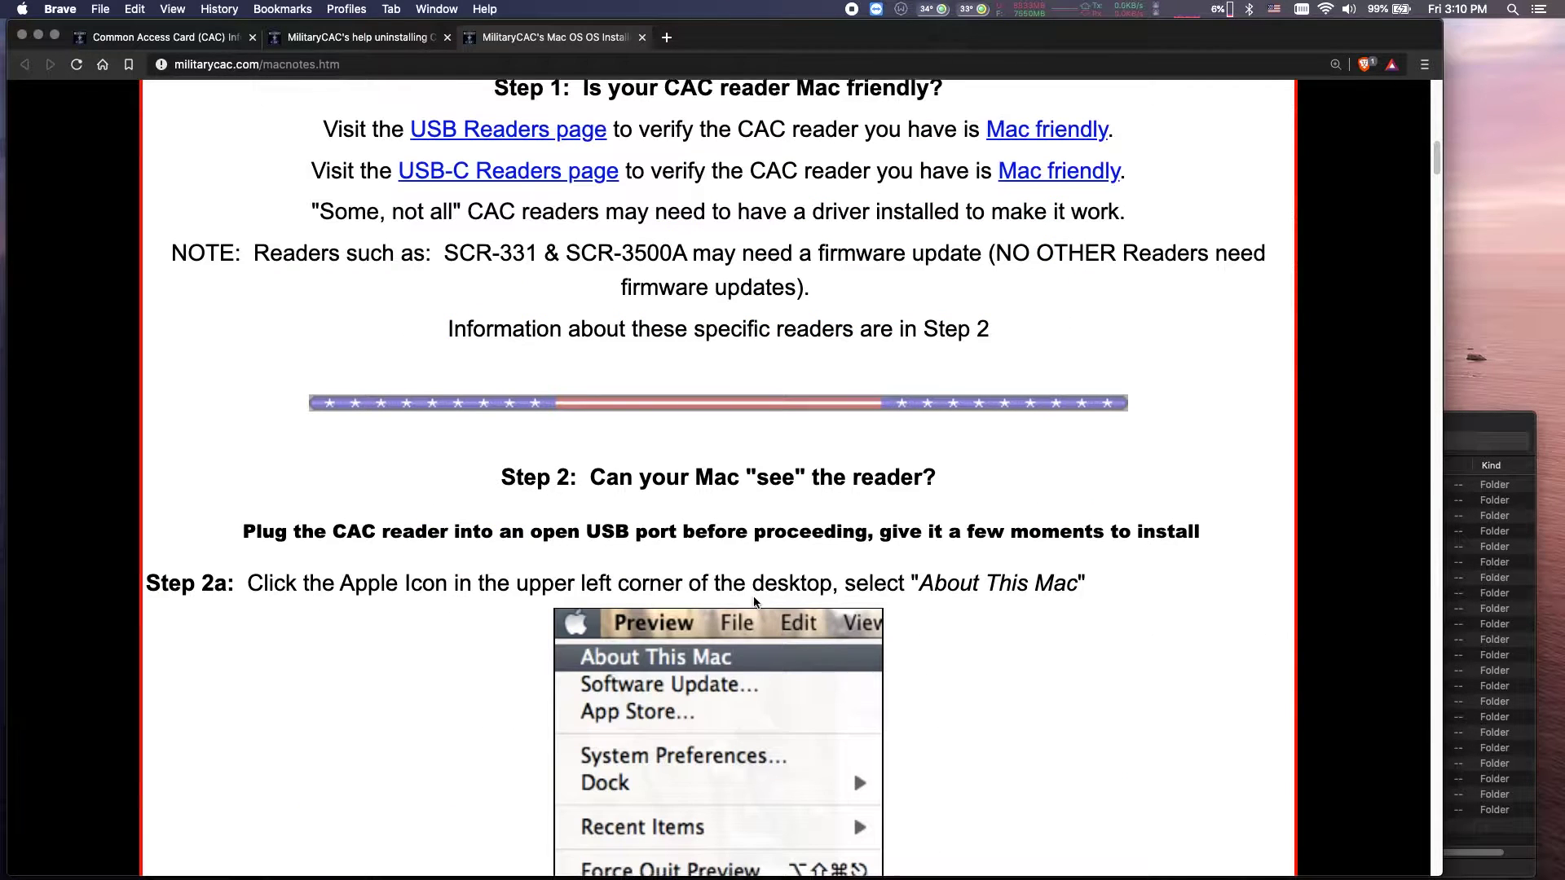
pyautogui.scroll(-3, 756, 603)
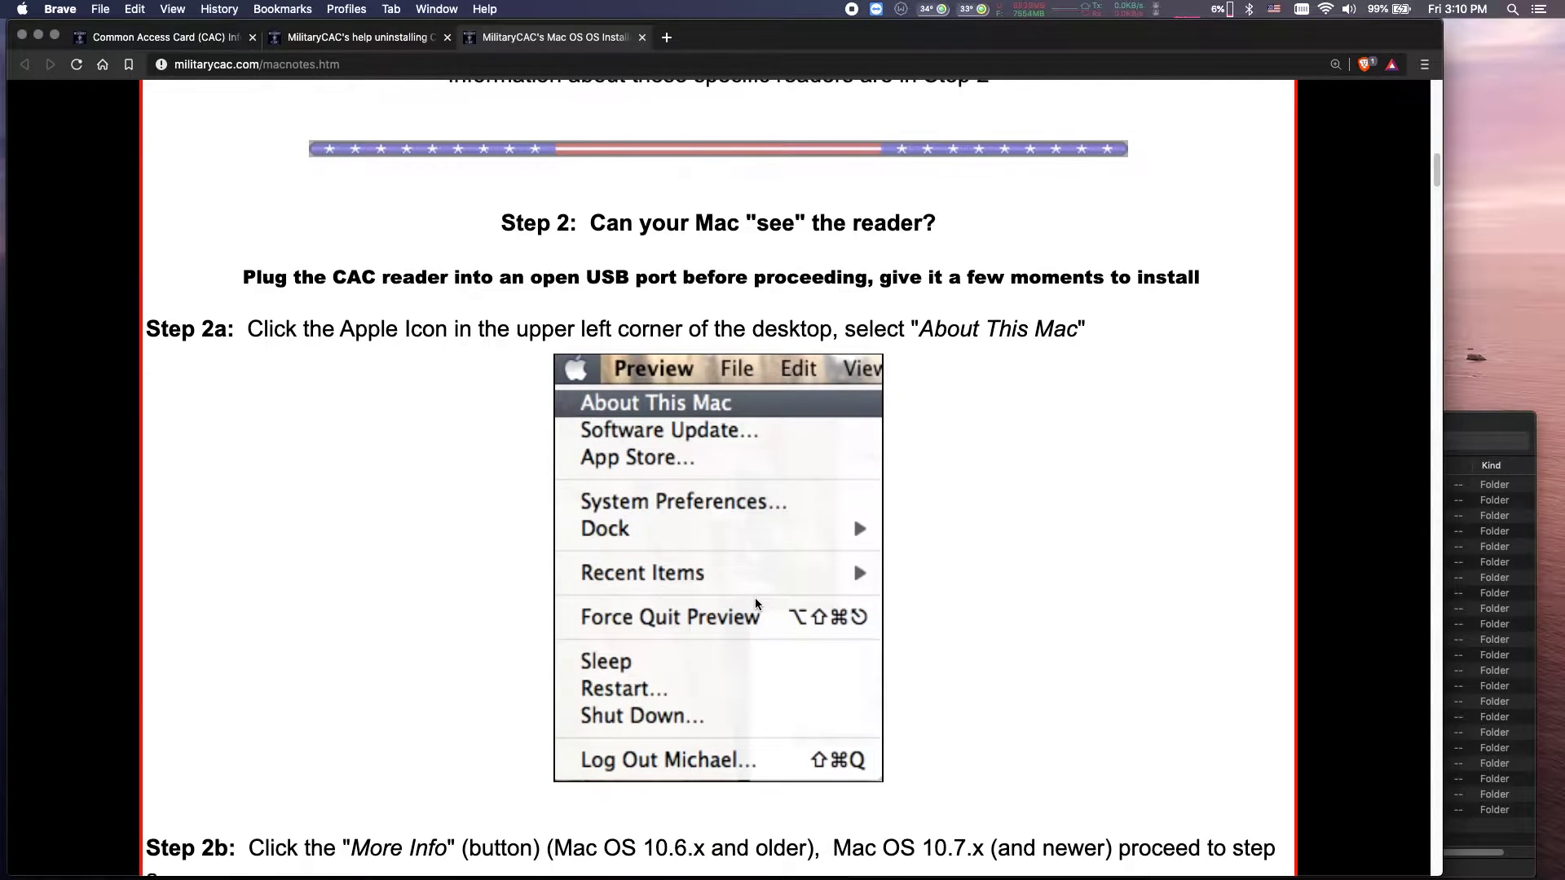
pyautogui.scroll(-1, 754, 604)
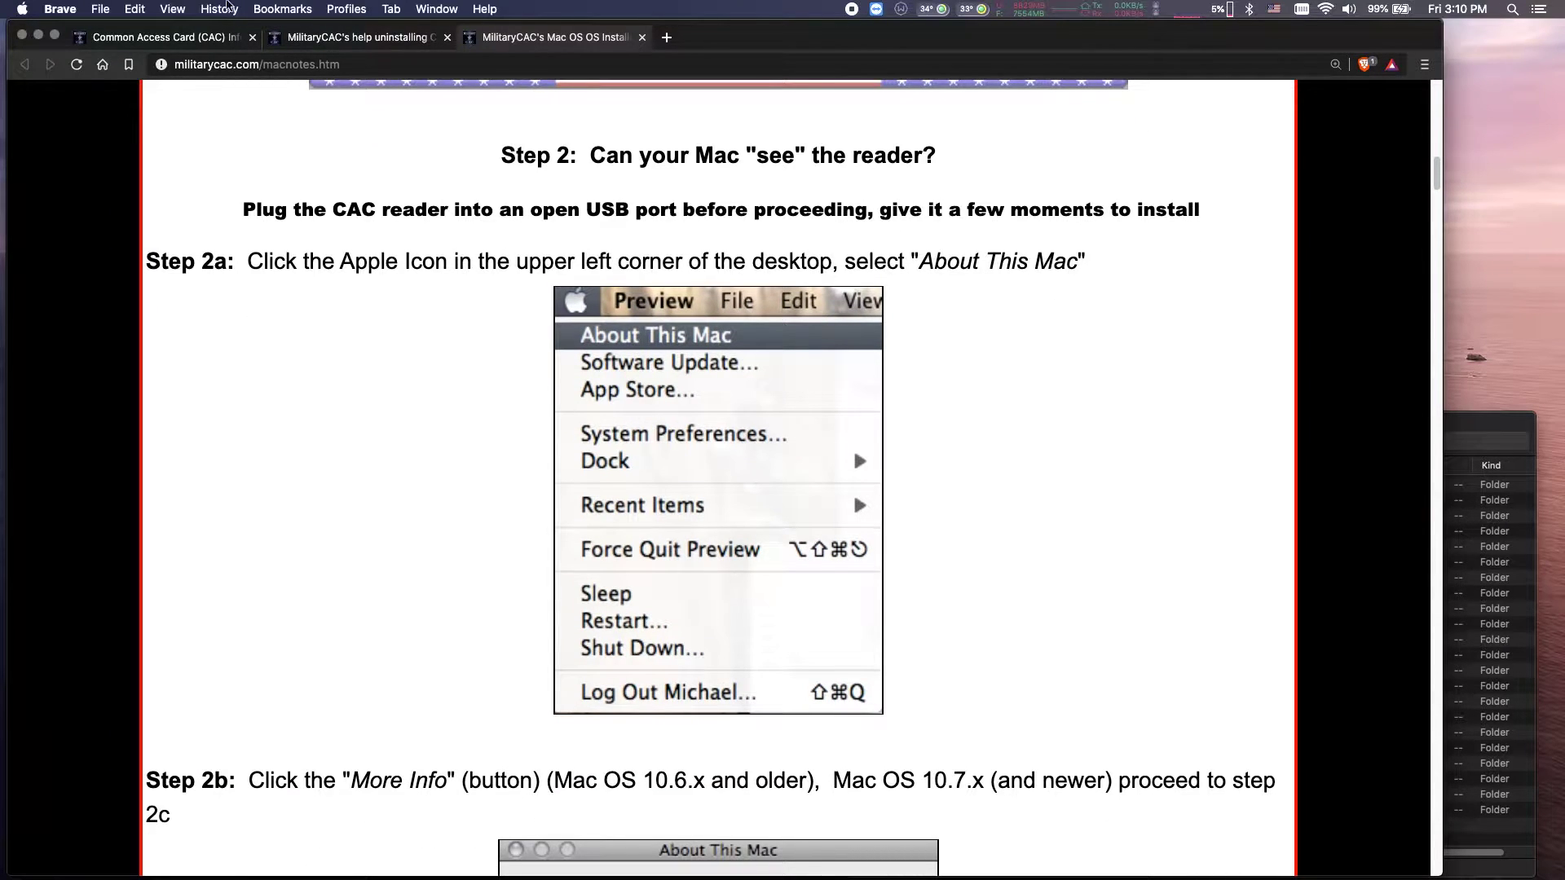
# Open the Mac's System Information and move its window over the checklist page.
pyautogui.click(20, 8)
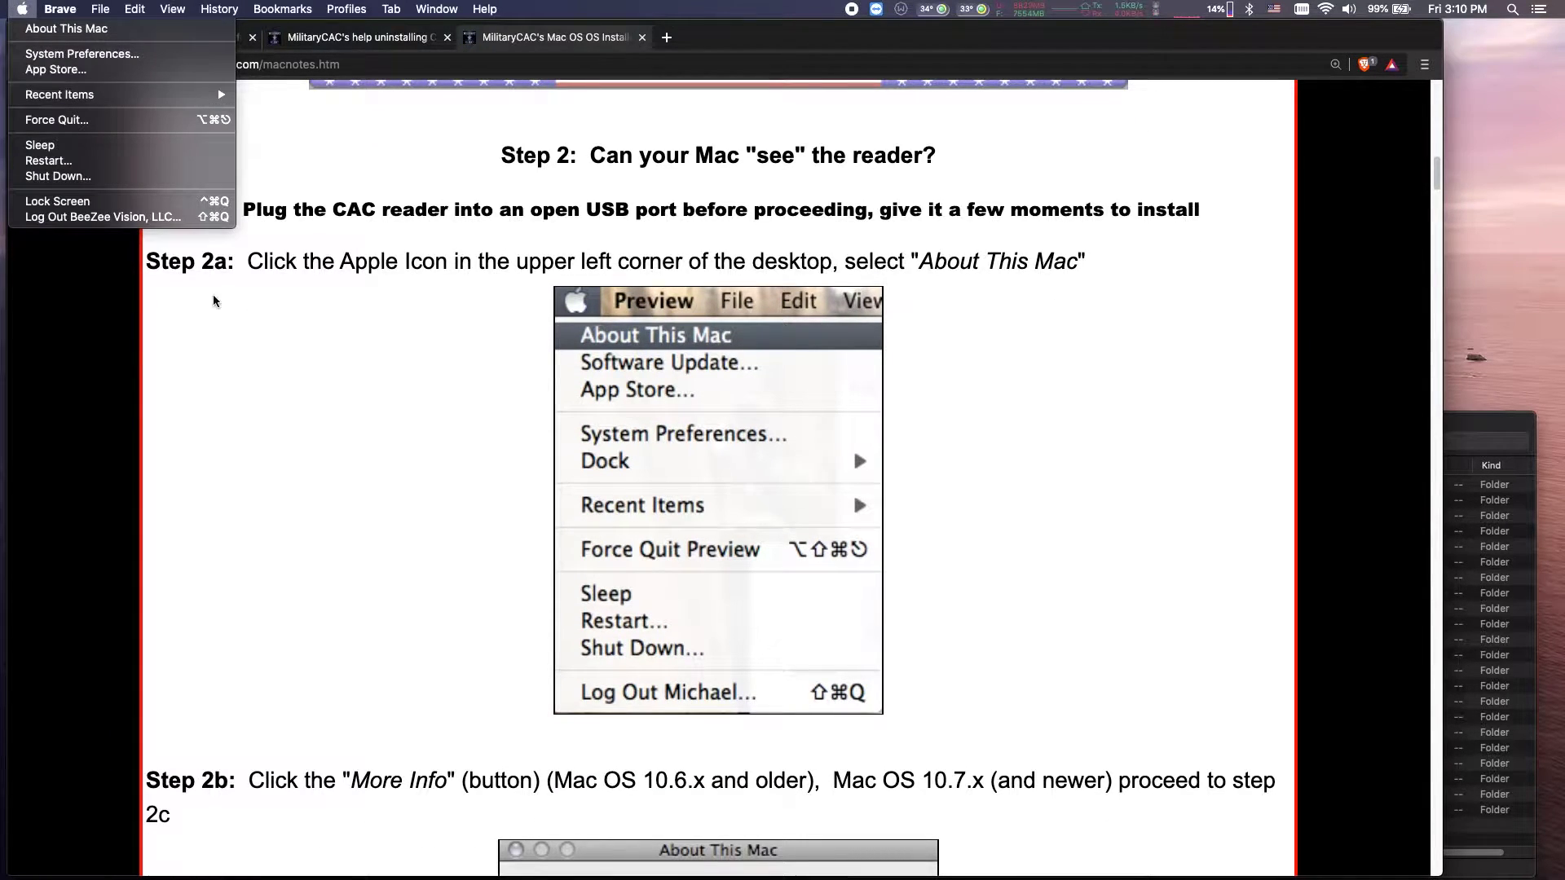
pyautogui.moveTo(68, 5)
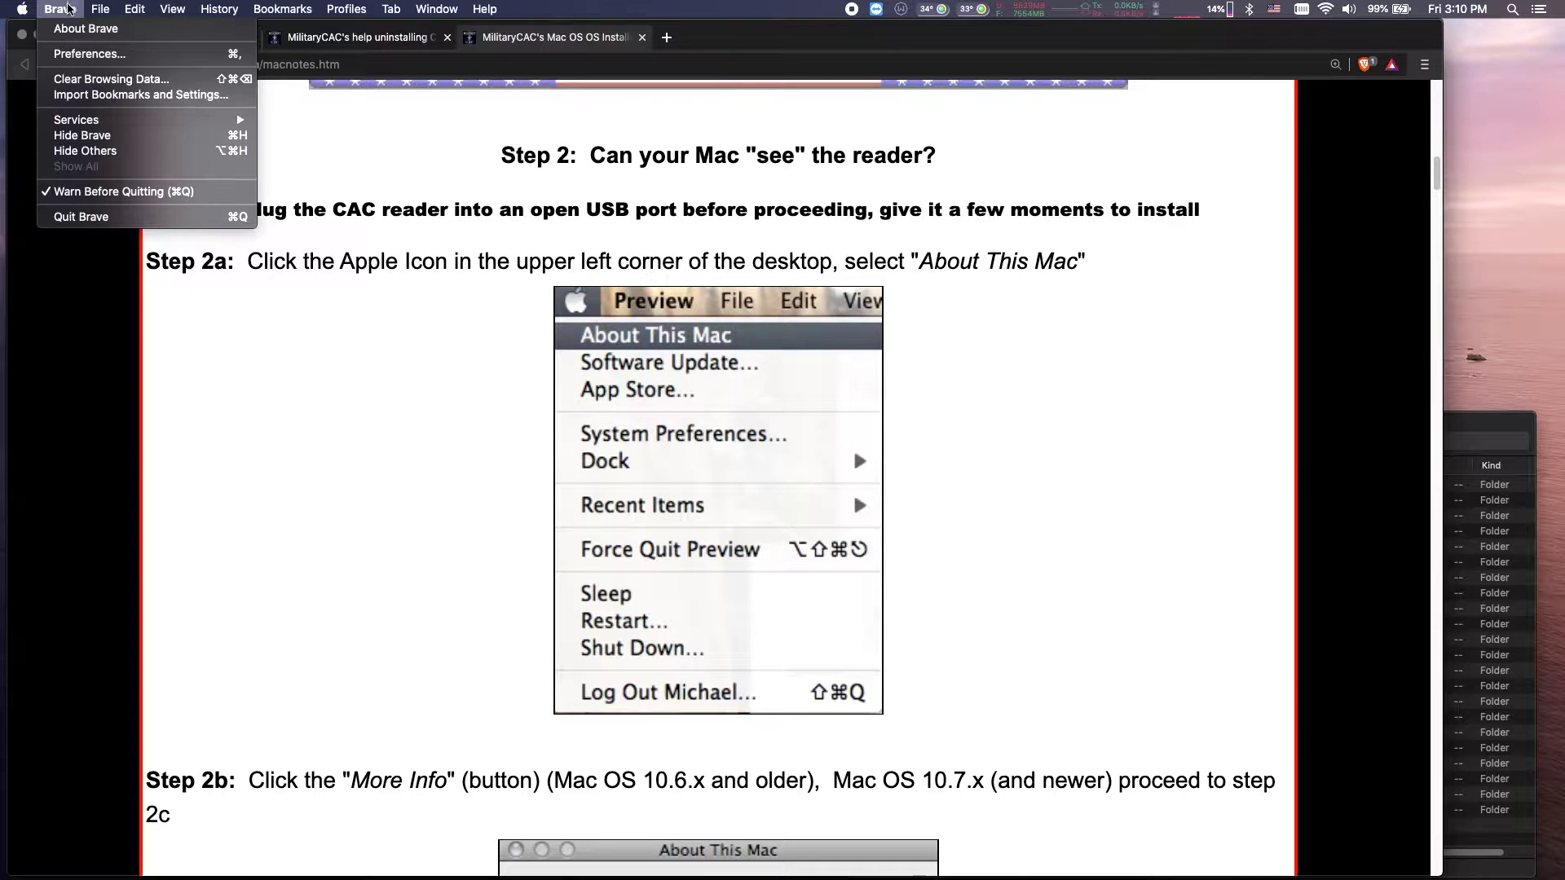
pyautogui.moveTo(21, 16)
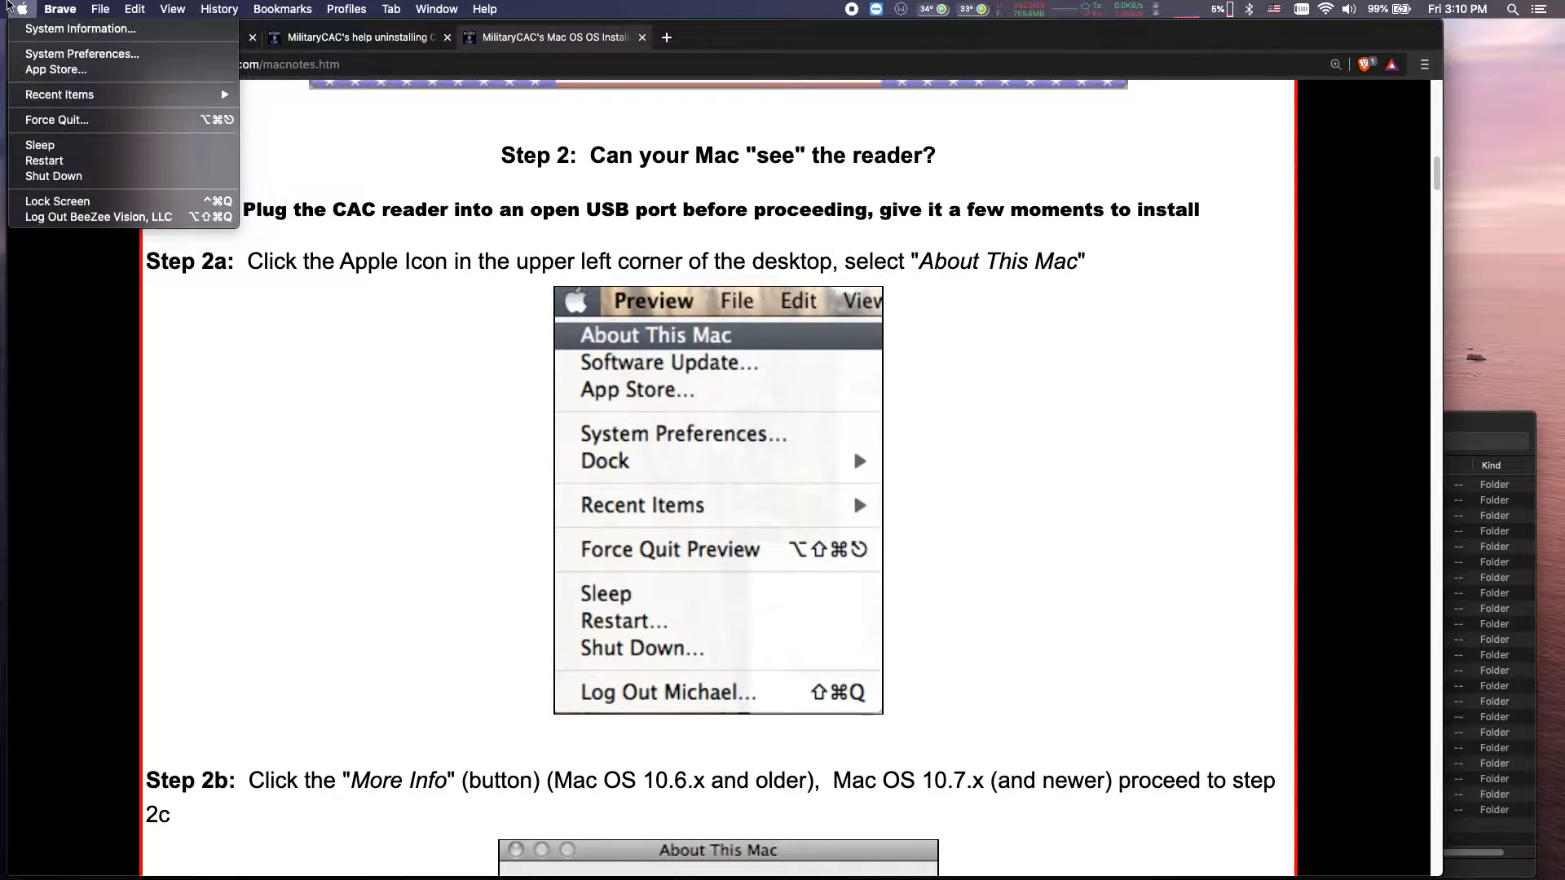
pyautogui.click(22, 10)
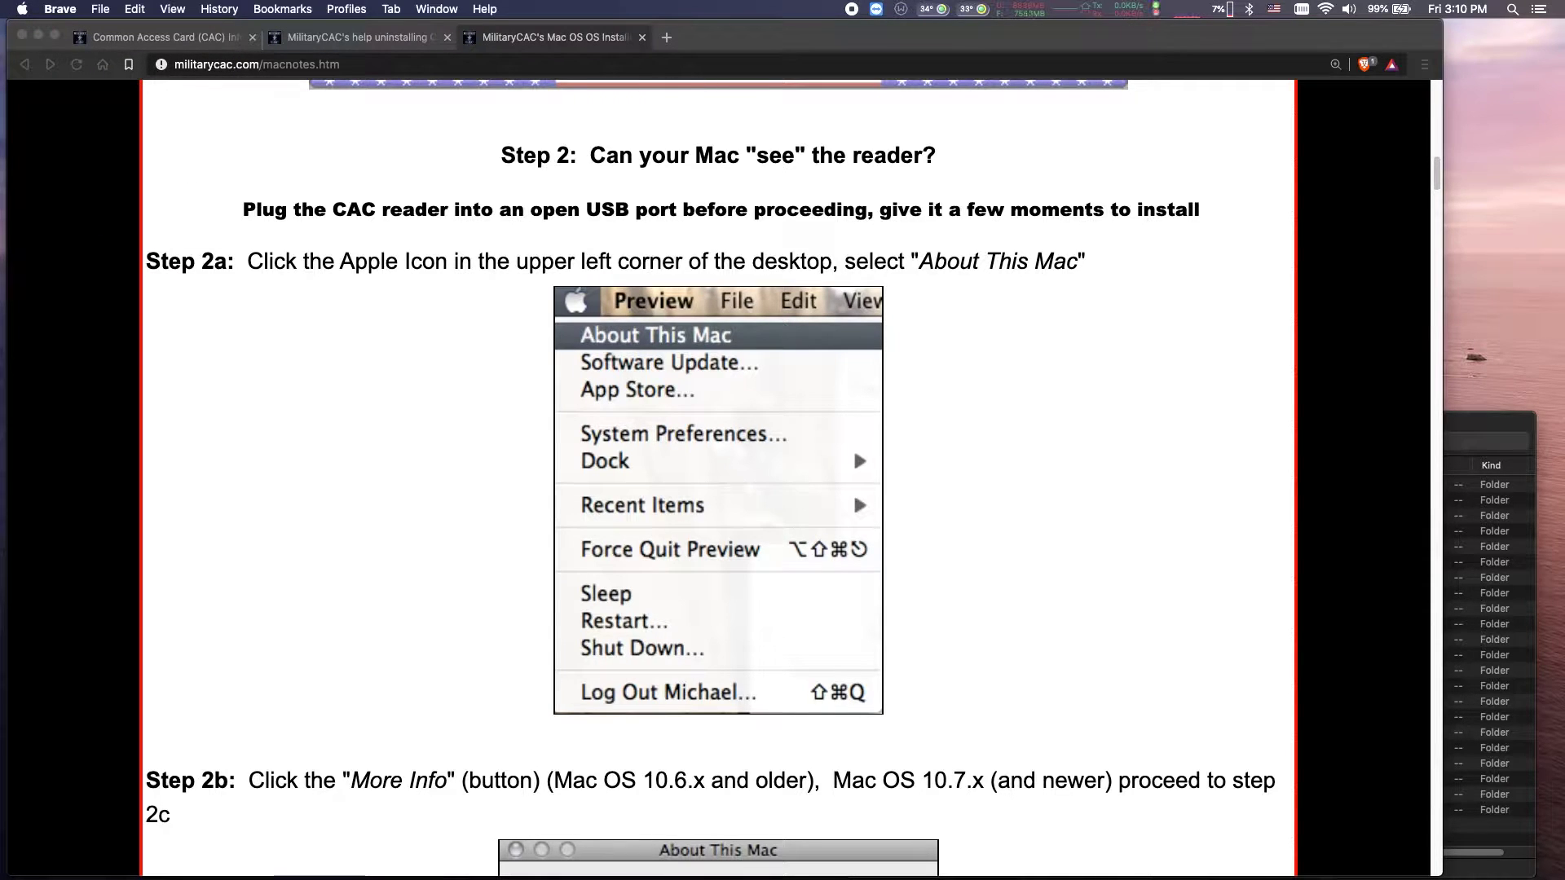
pyautogui.moveTo(1086, 428); pyautogui.dragTo(536, 182)
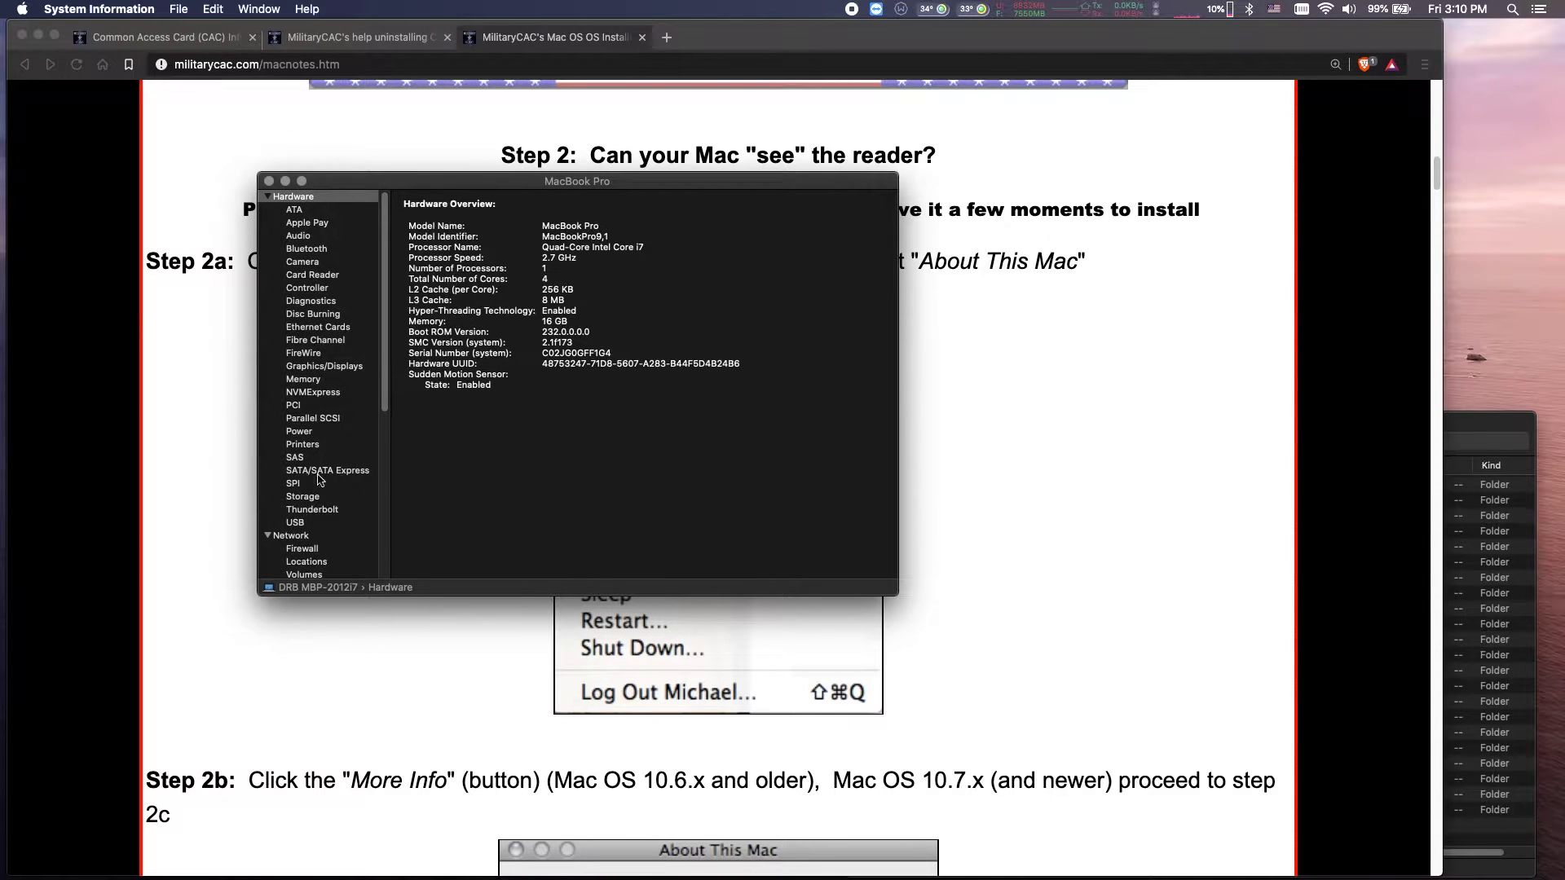
# Show the USB hardware section and look through the USB Device Tree for the CAC reader.
pyautogui.click(317, 522)
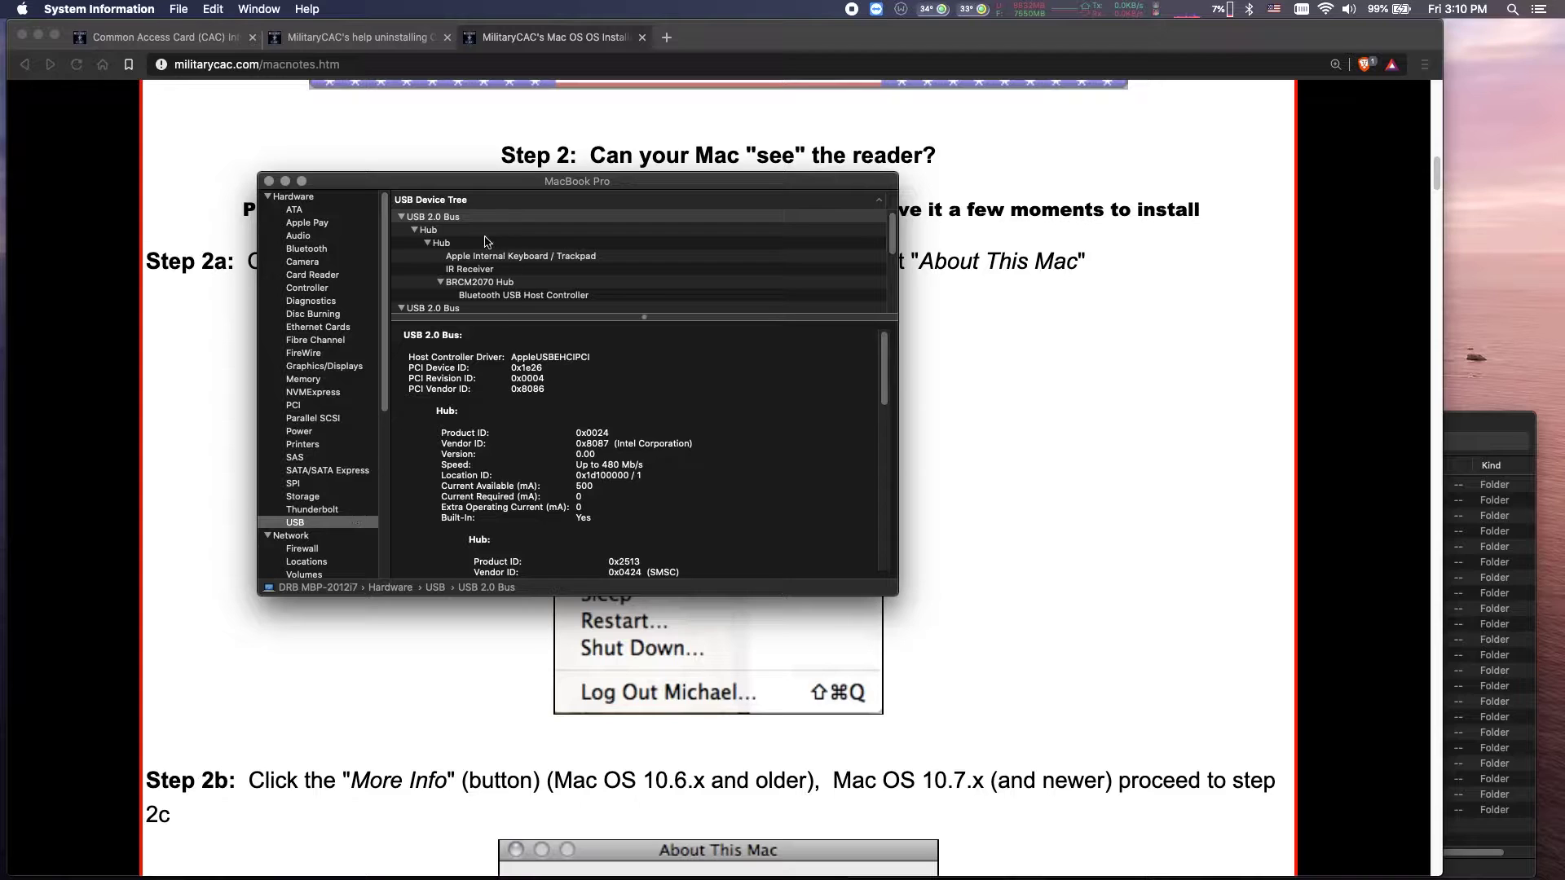
pyautogui.scroll(-10, 499, 242)
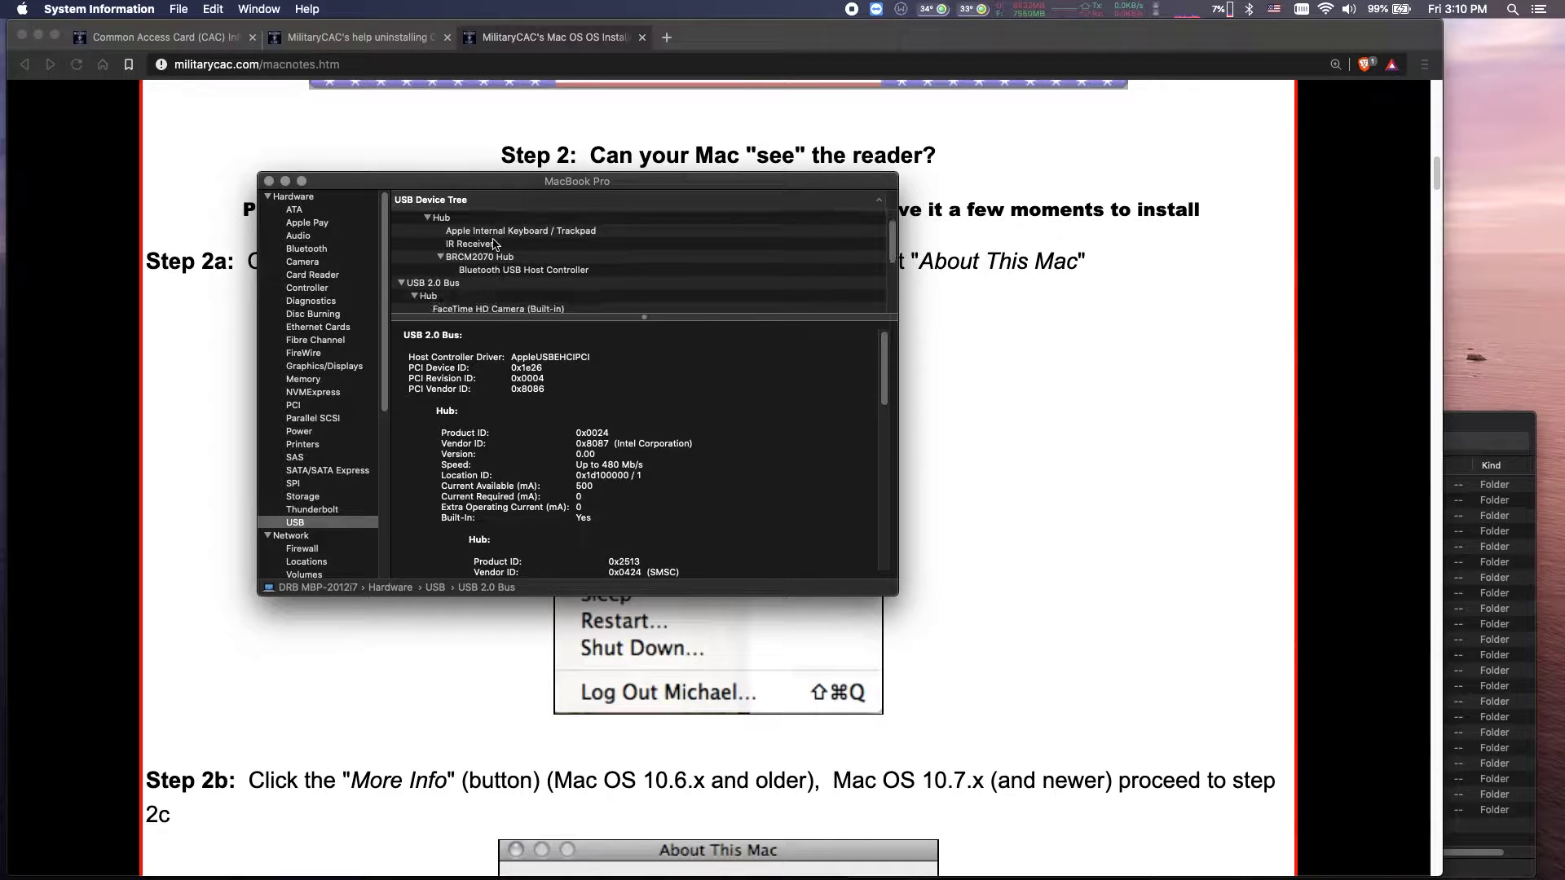
pyautogui.scroll(10, 492, 242)
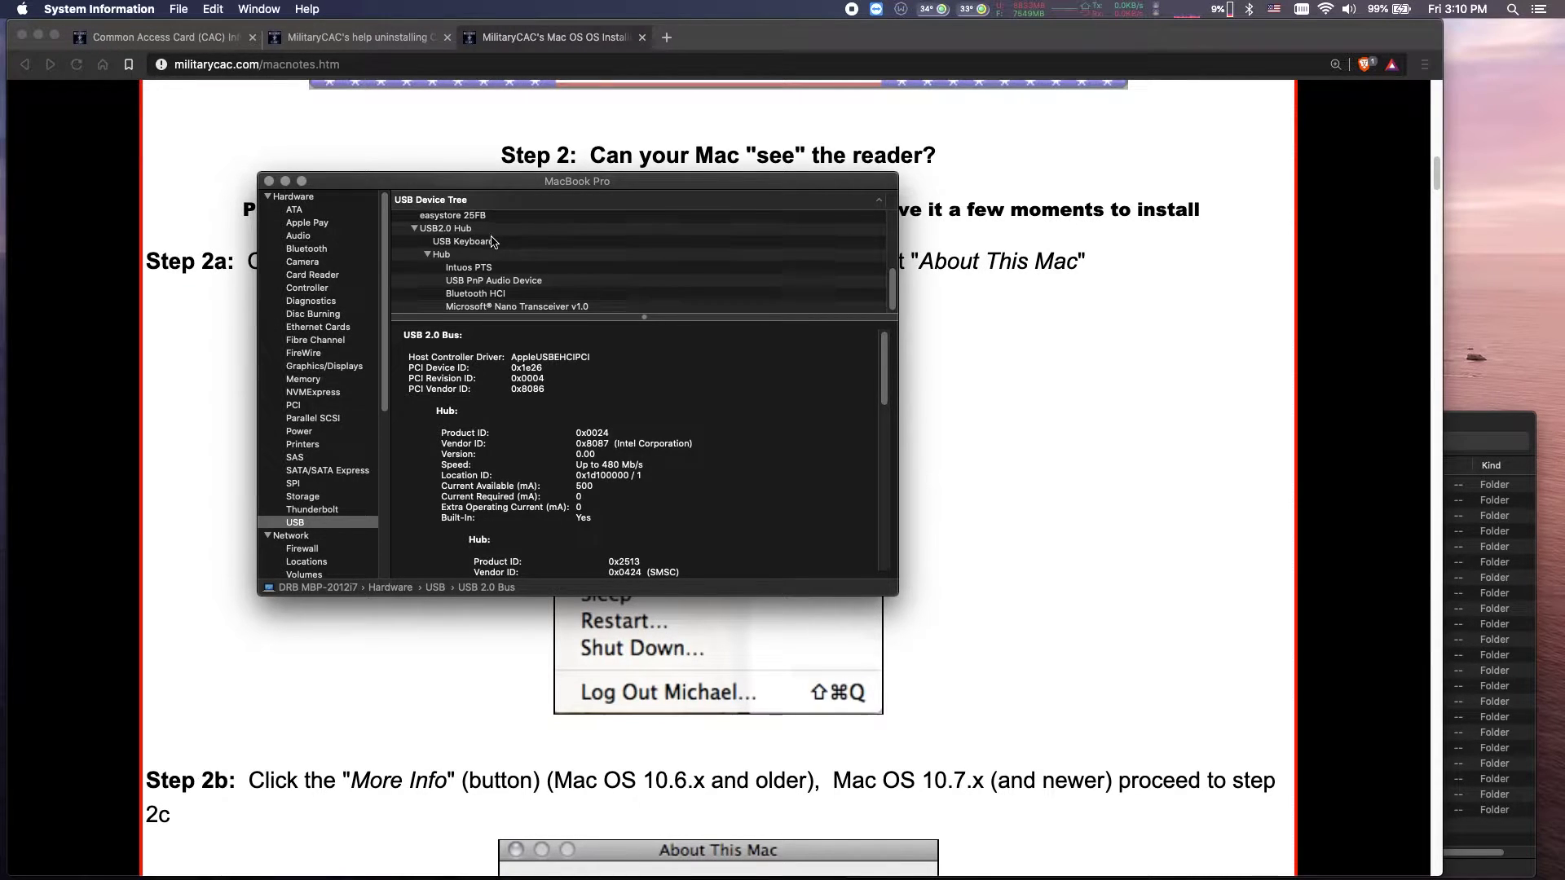
pyautogui.scroll(-2, 465, 236)
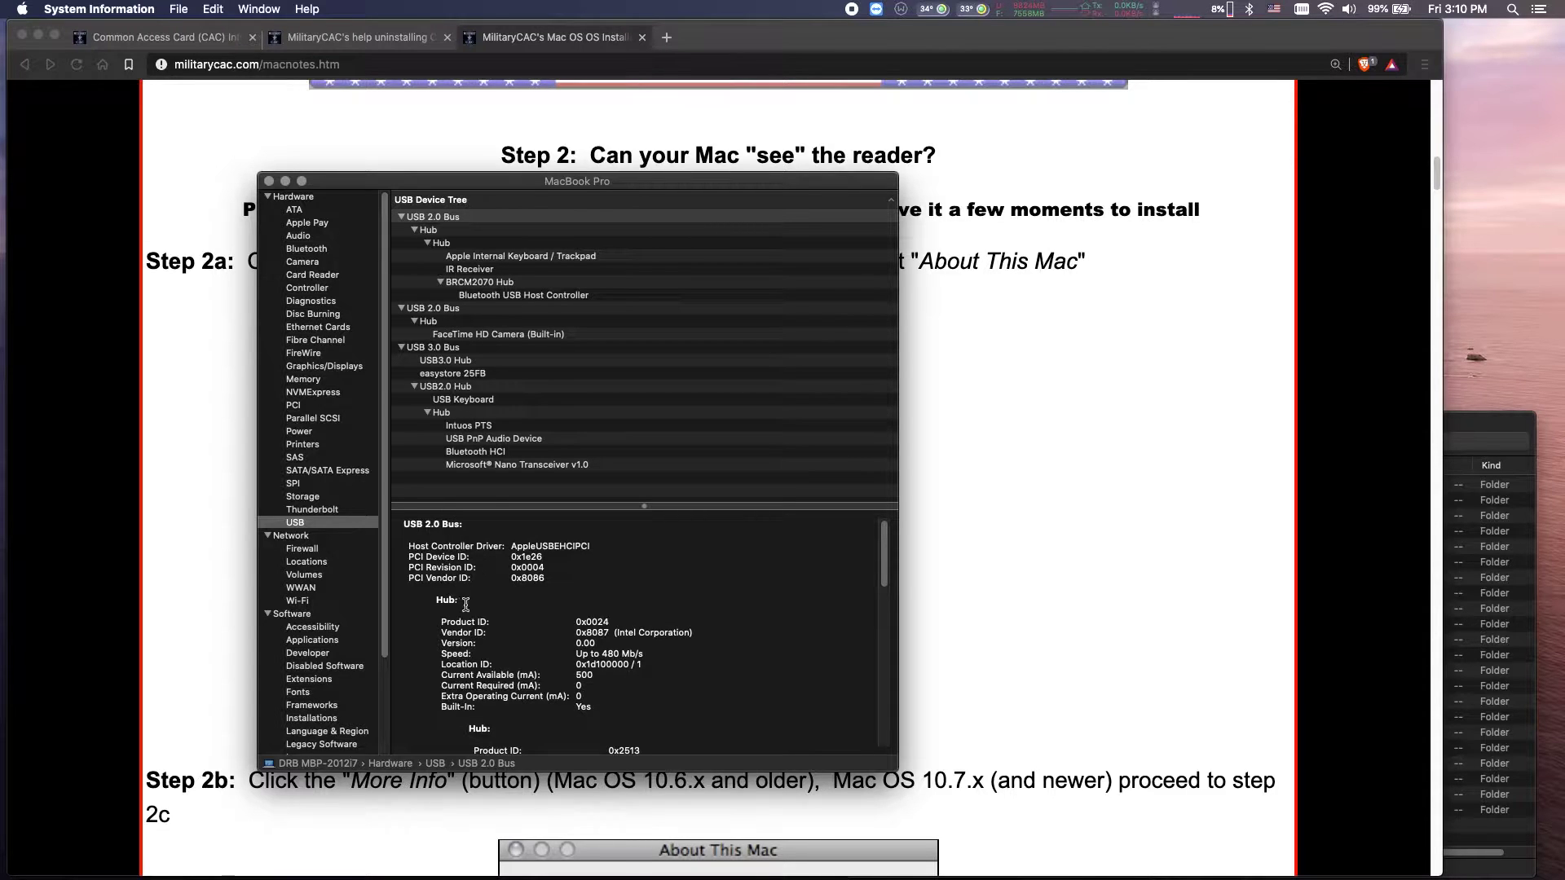
# Open the About This Mac overview and move its window over the System Information window.
pyautogui.click(22, 9)
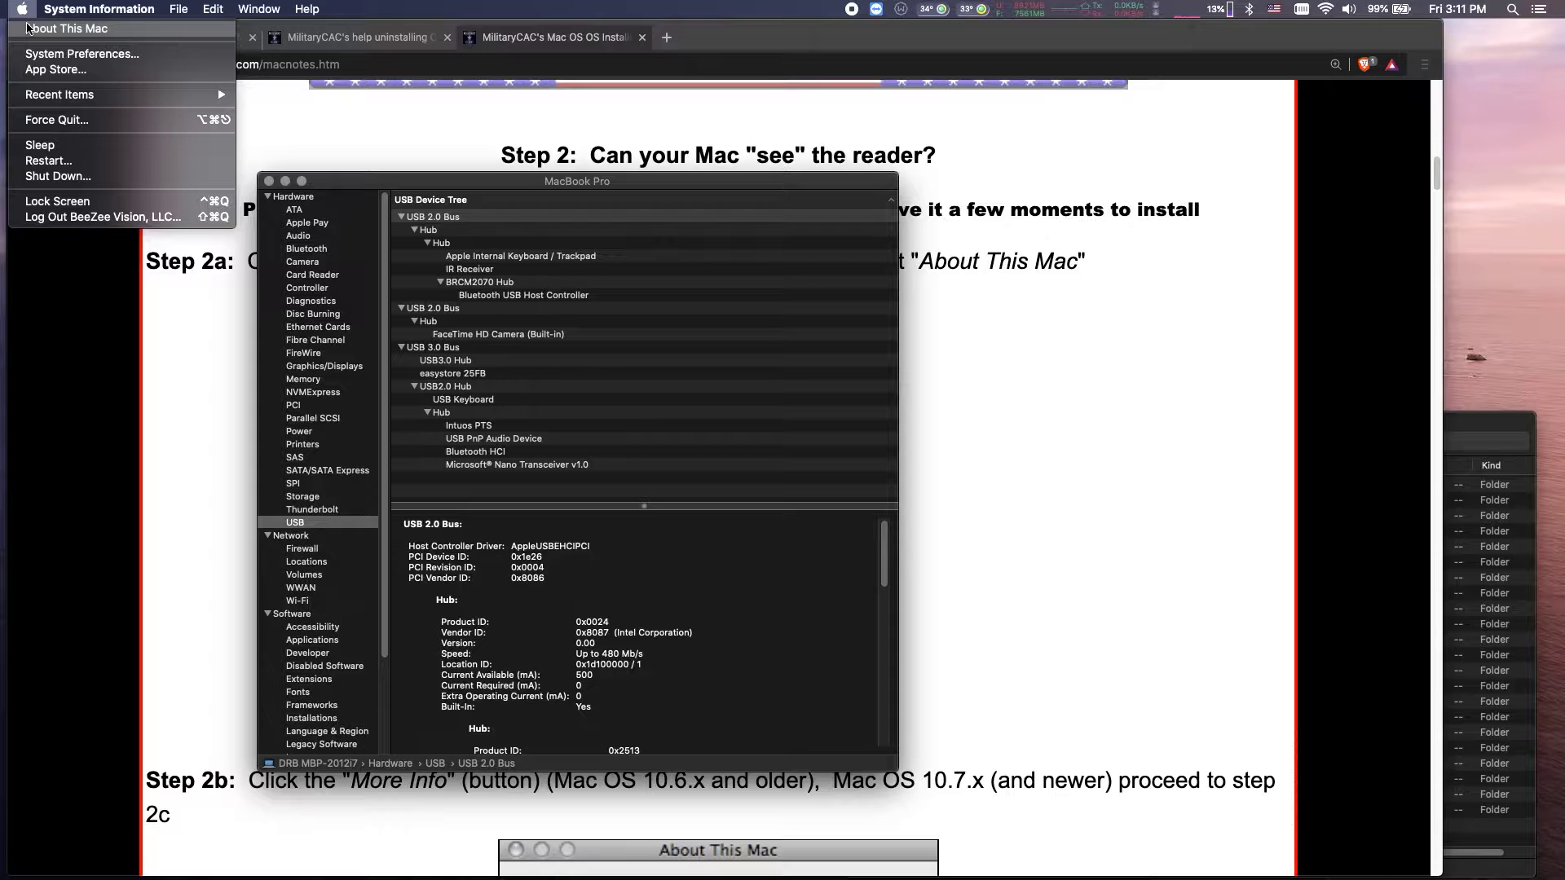
pyautogui.click(66, 28)
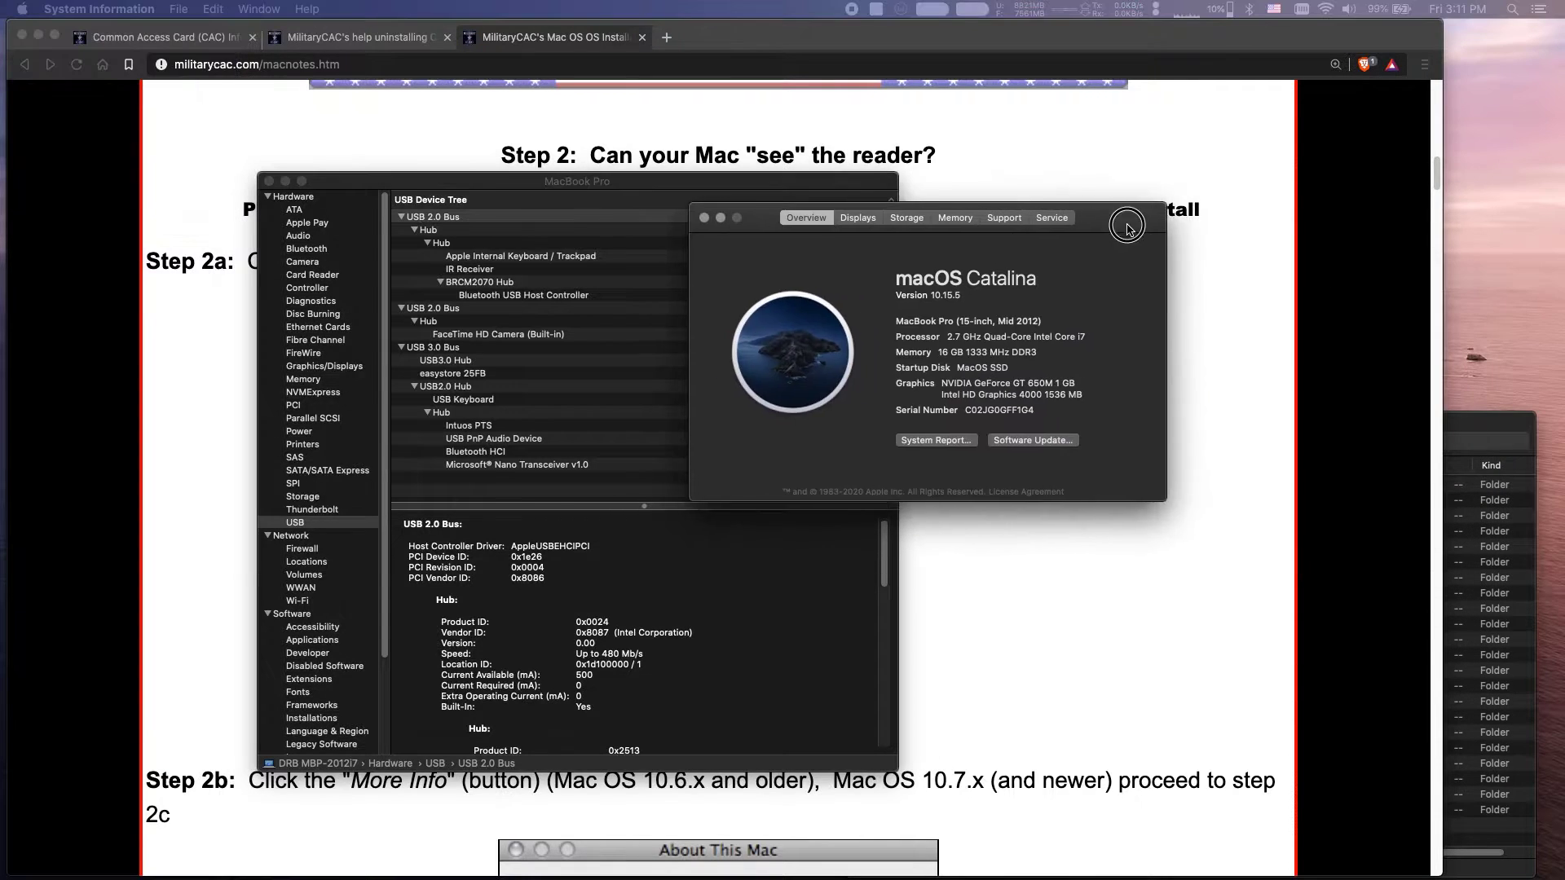
pyautogui.moveTo(938, 205); pyautogui.dragTo(397, 171)
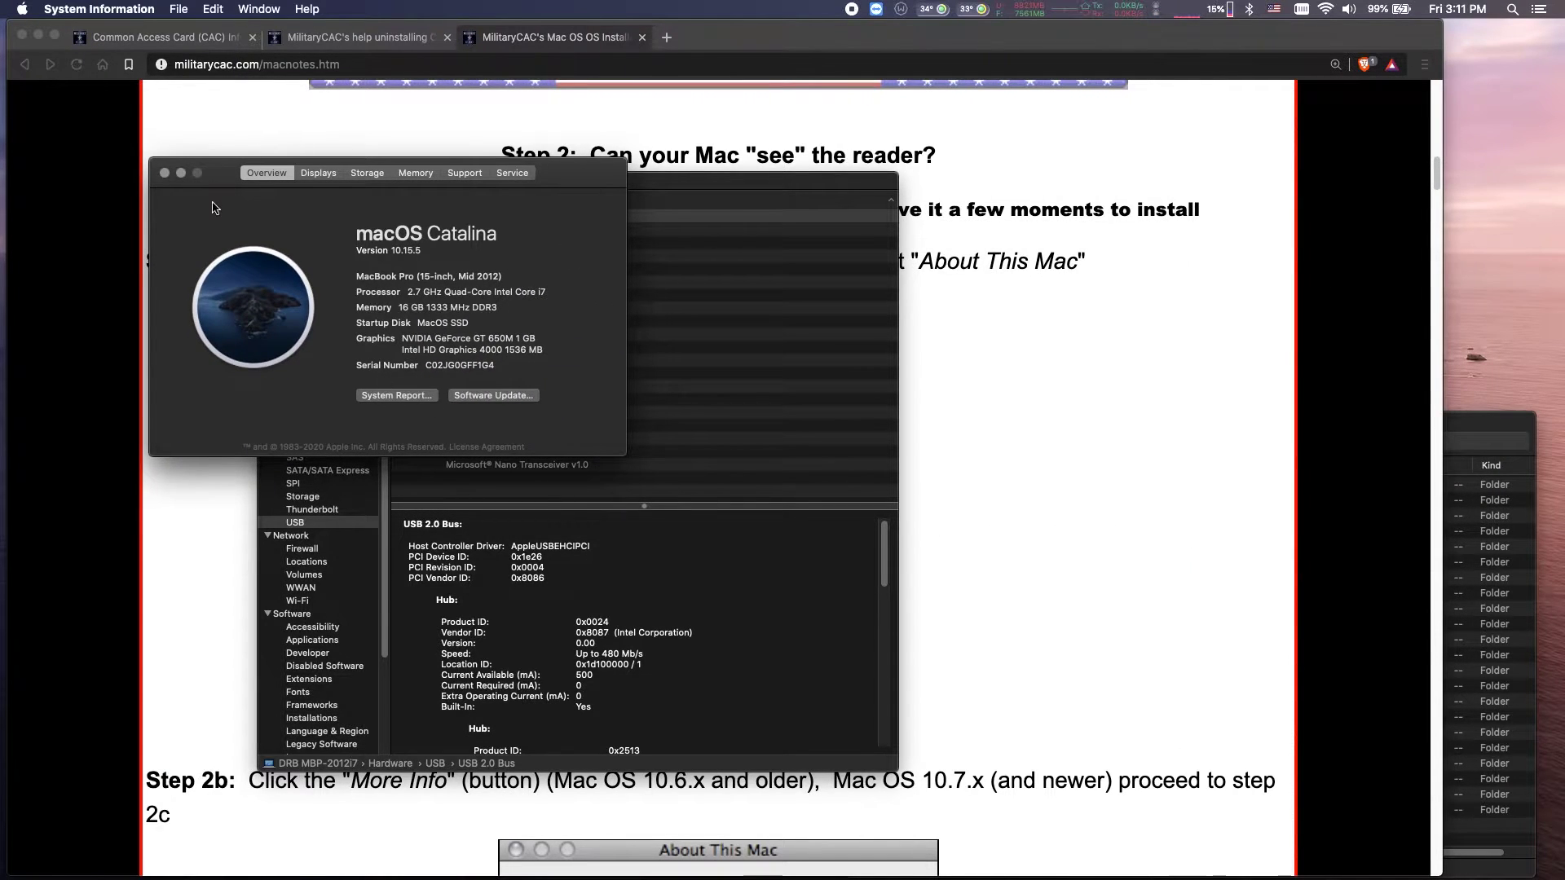
# Call up System Information directly again, and clear both it and the About This Mac window off the checklist page.
pyautogui.click(22, 9)
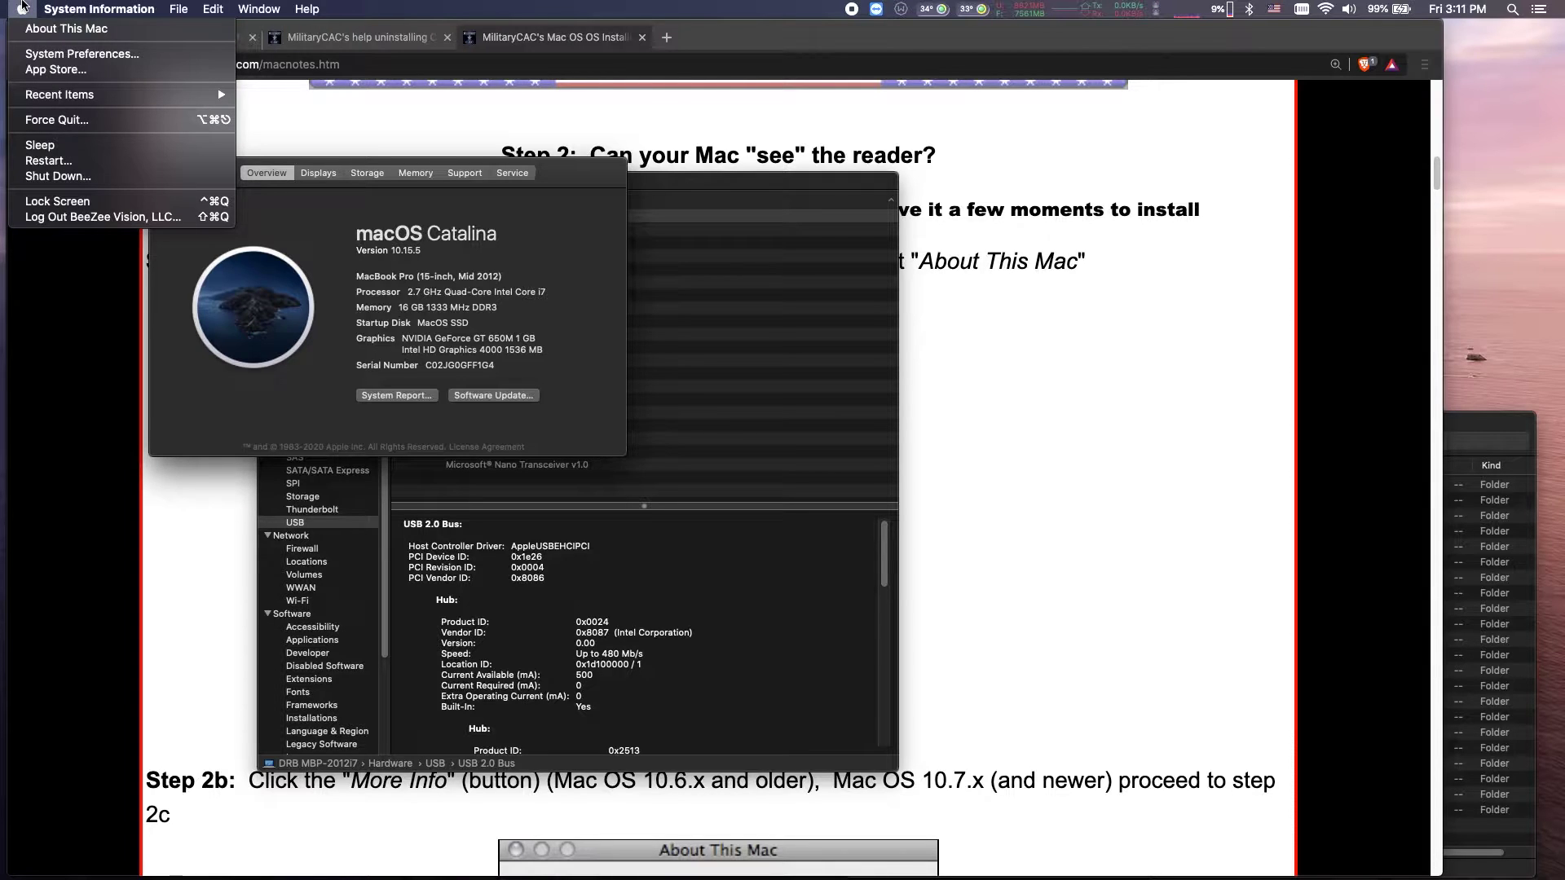
pyautogui.press('alt')
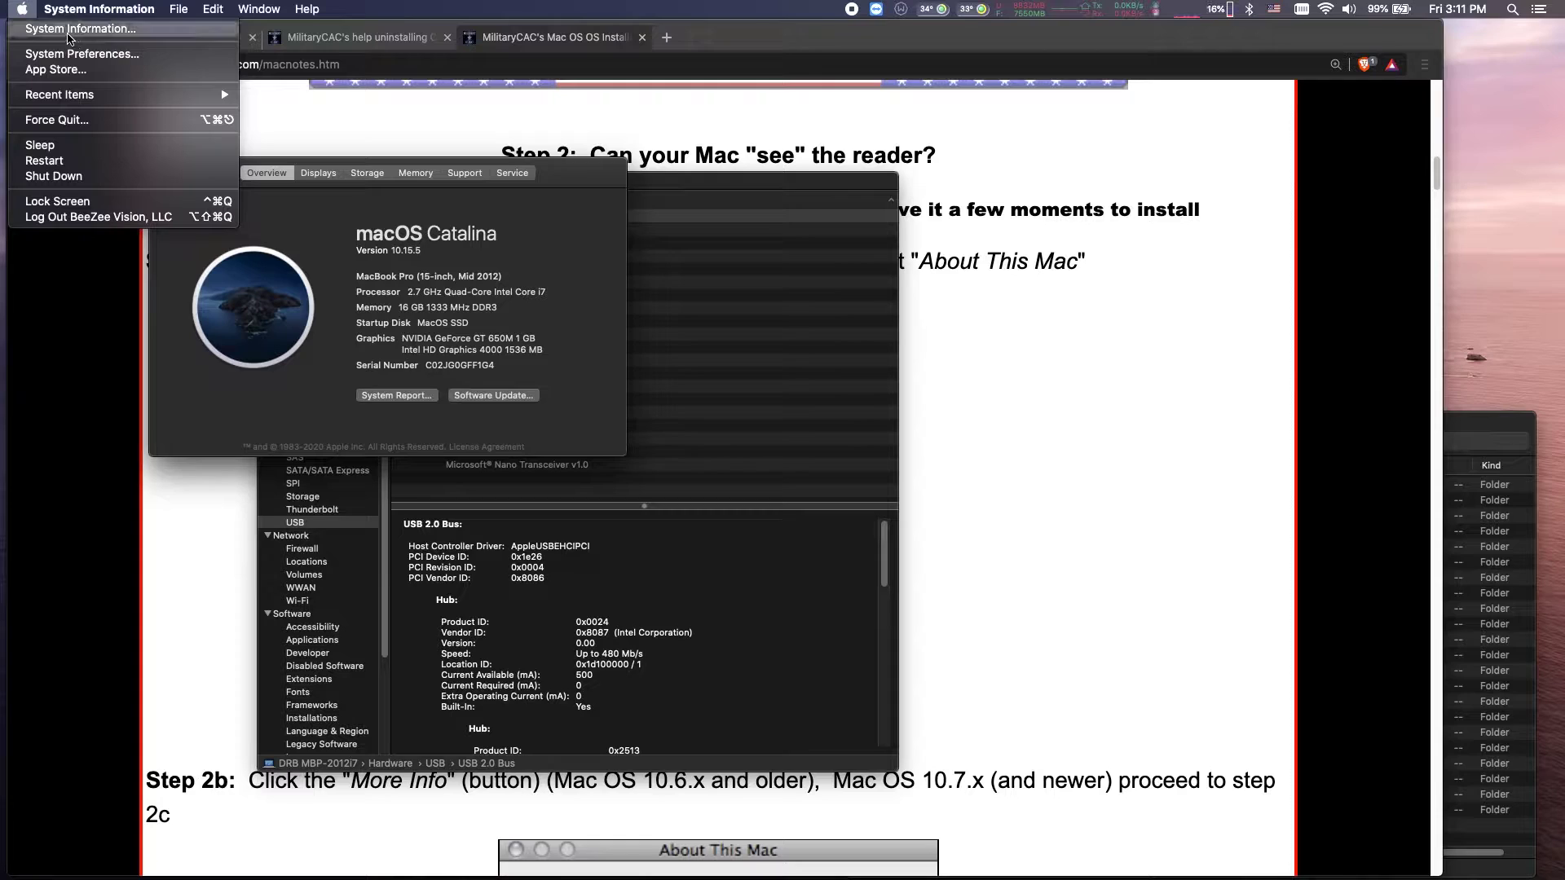
pyautogui.click(69, 31)
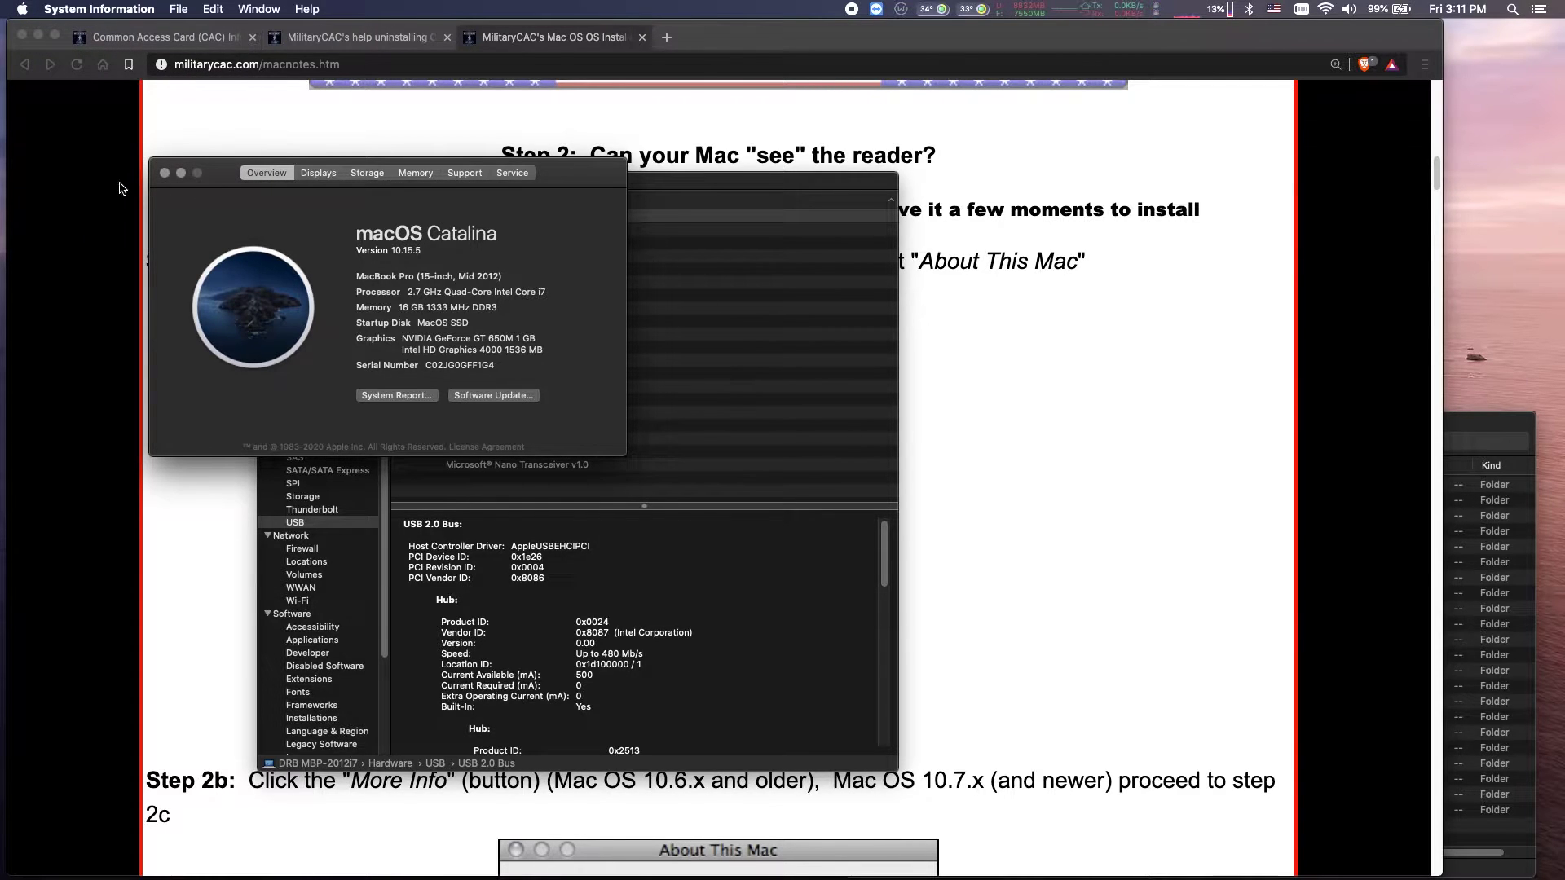
pyautogui.click(164, 173)
pyautogui.click(286, 181)
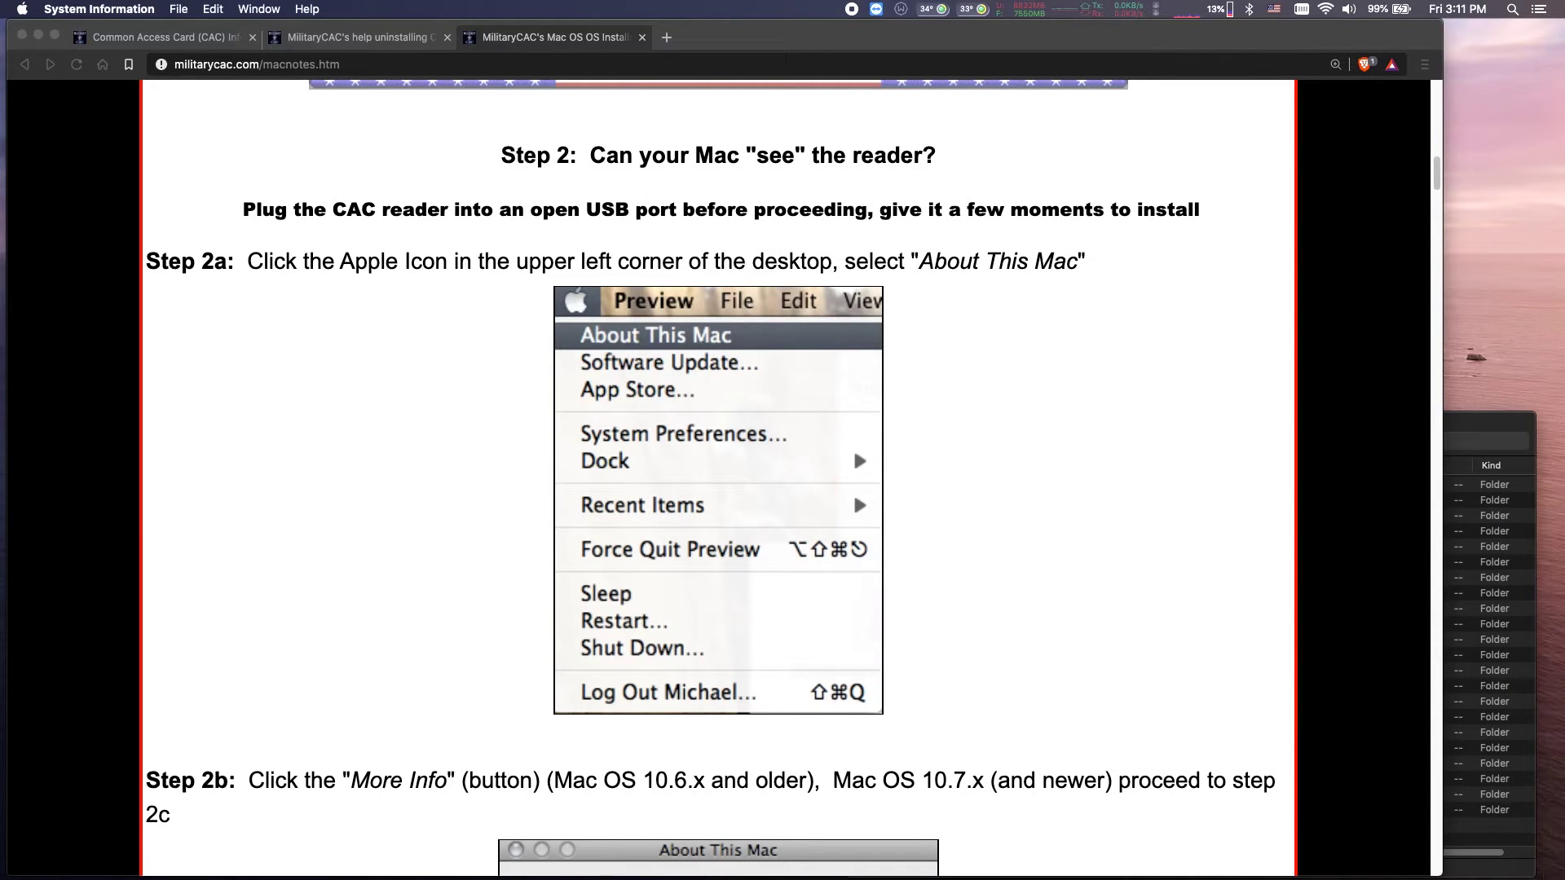
# Read Step 2b about the More Info option on the Mac install checklist page.
pyautogui.scroll(-5, 805, 440)
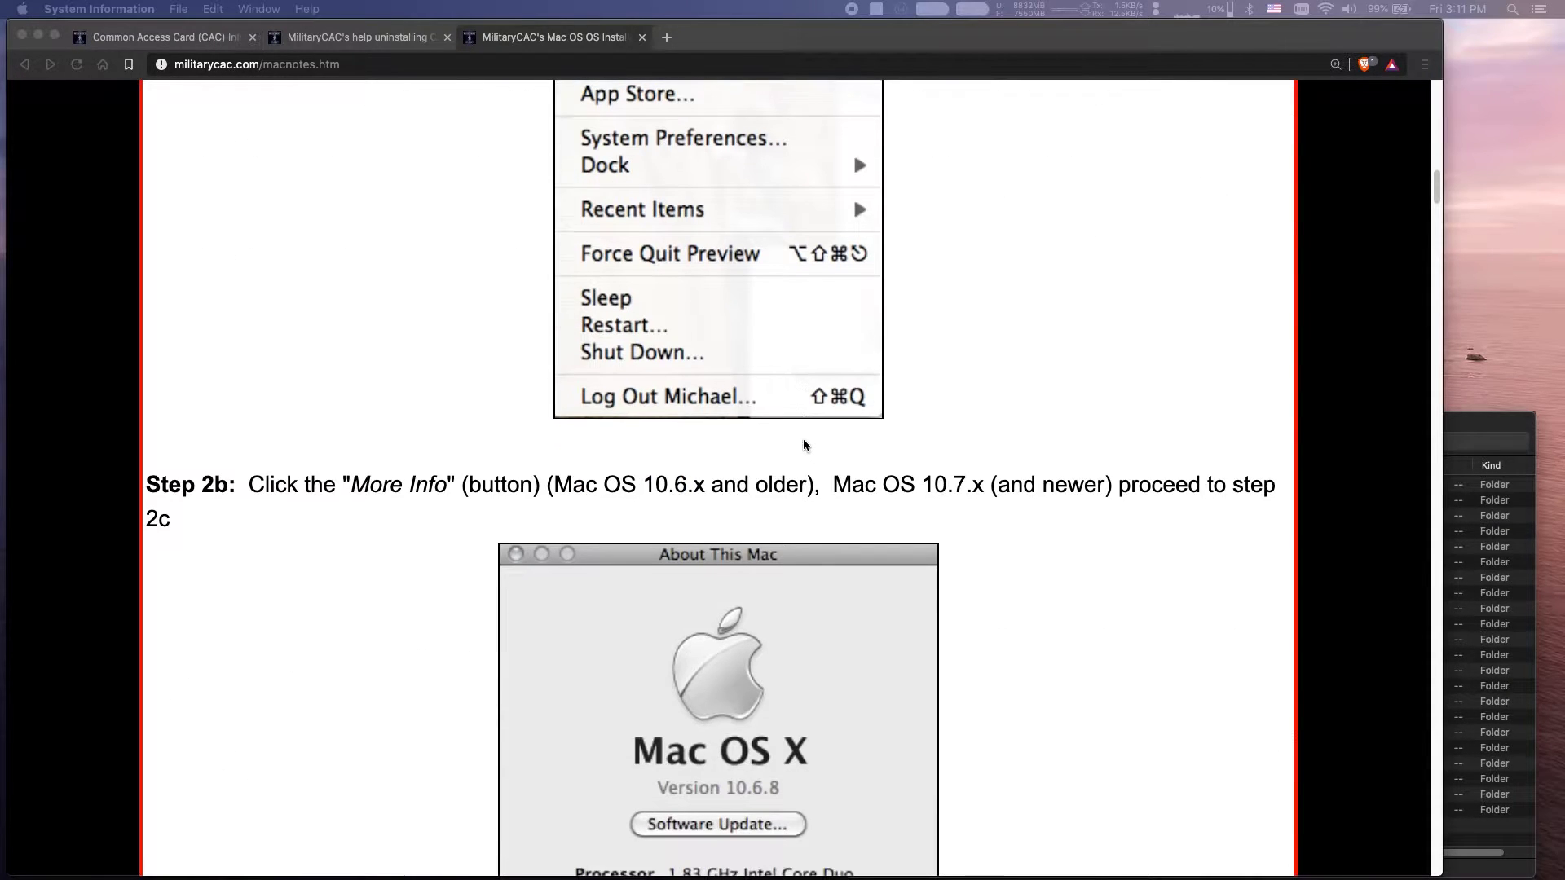
pyautogui.scroll(-7, 804, 445)
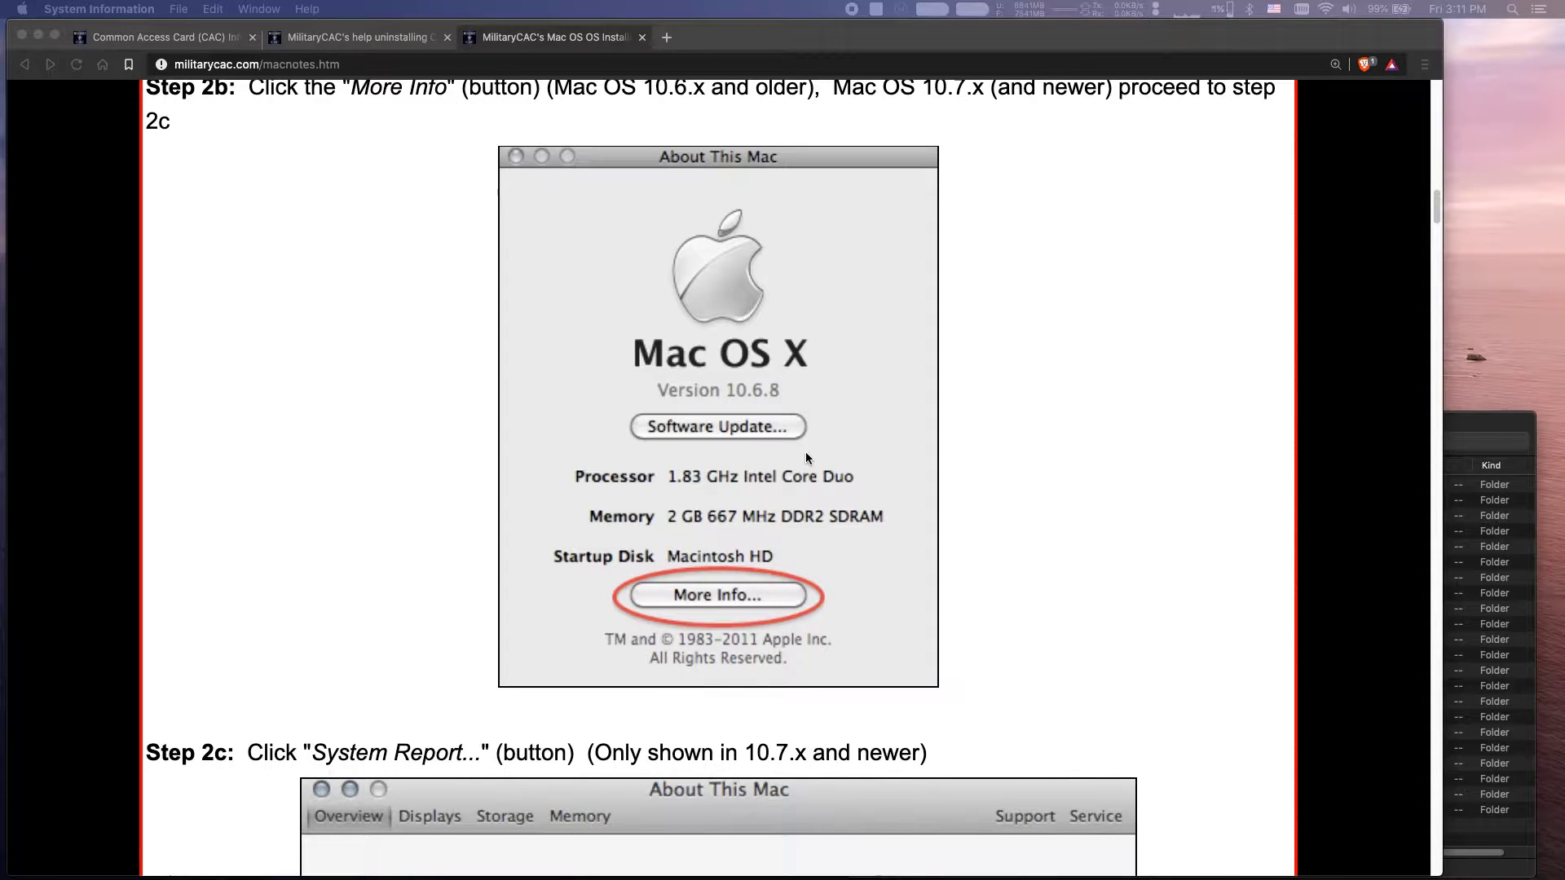
pyautogui.scroll(2, 807, 458)
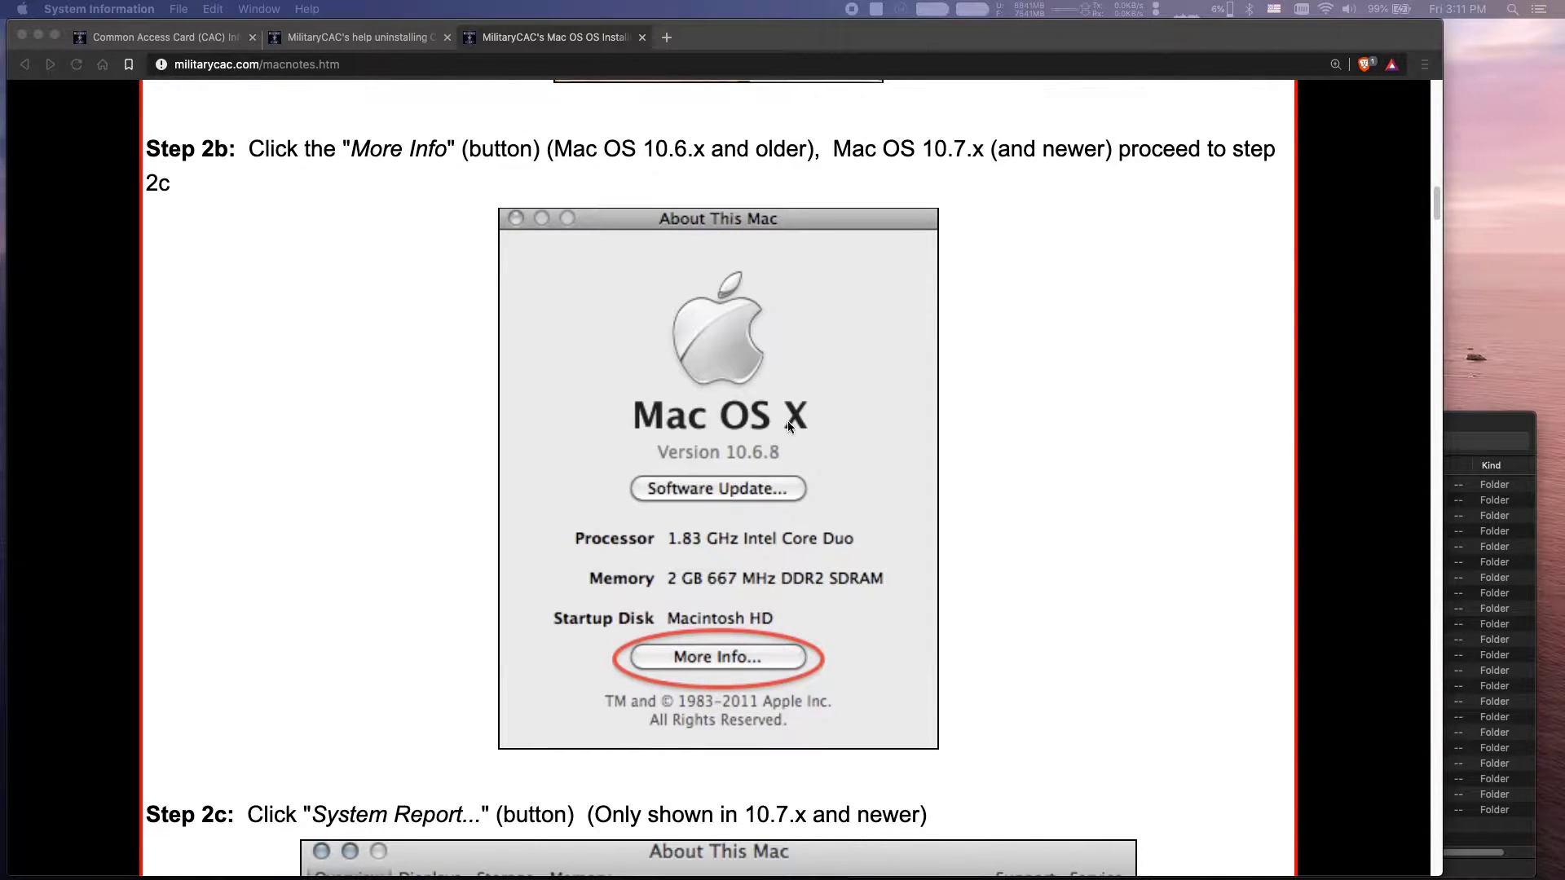
# Switch to the MilitaryCAC home page and find the Apple Mac support link among the operating systems.
pyautogui.click(319, 35)
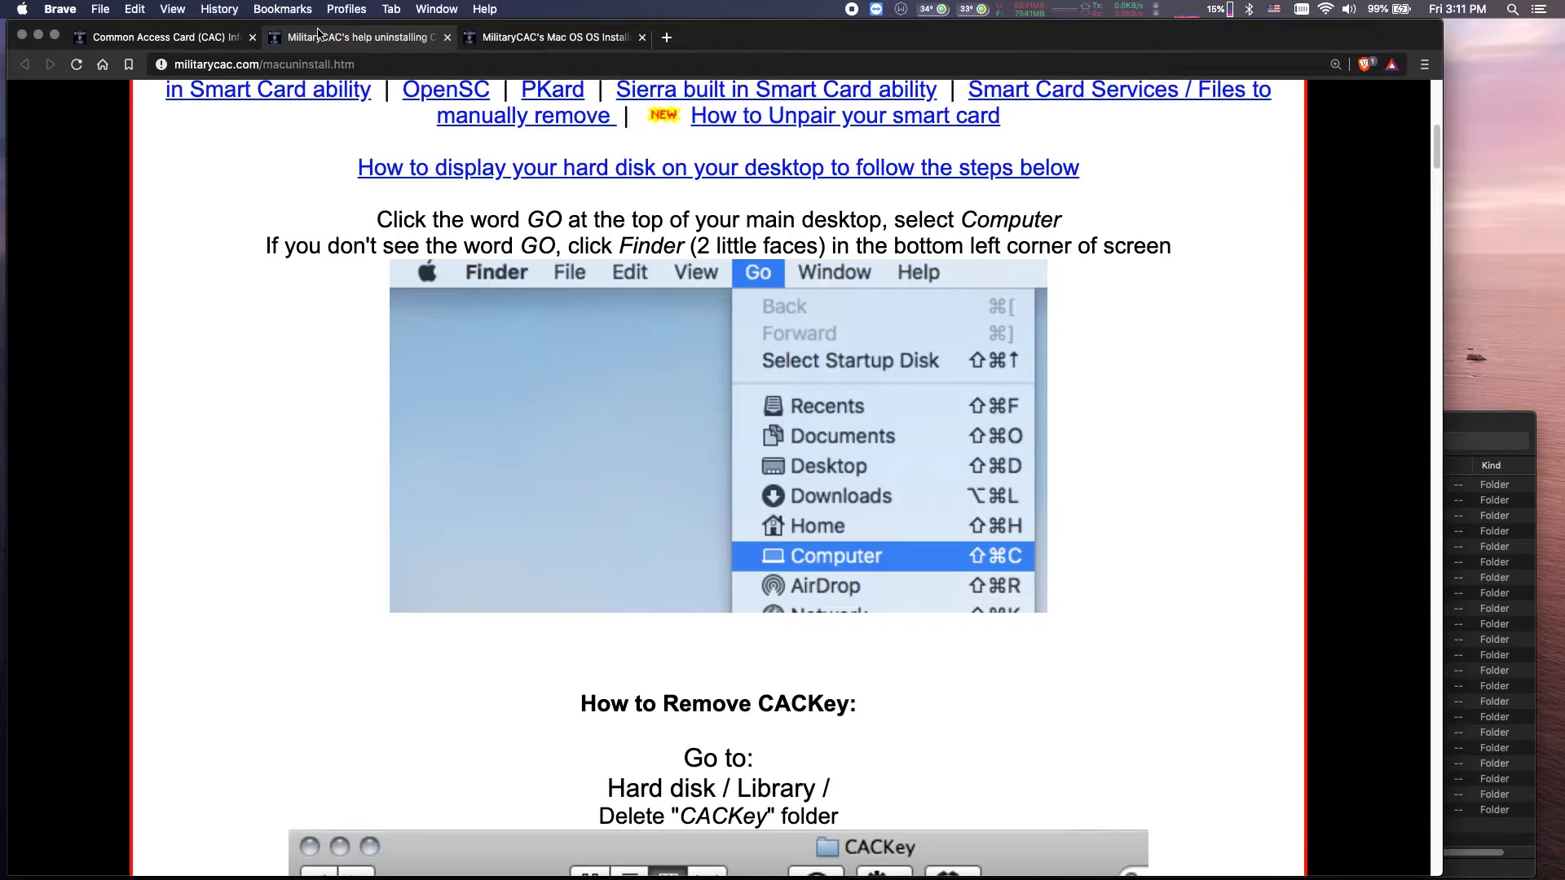
pyautogui.click(189, 37)
pyautogui.scroll(-10, 370, 383)
pyautogui.scroll(-3, 370, 390)
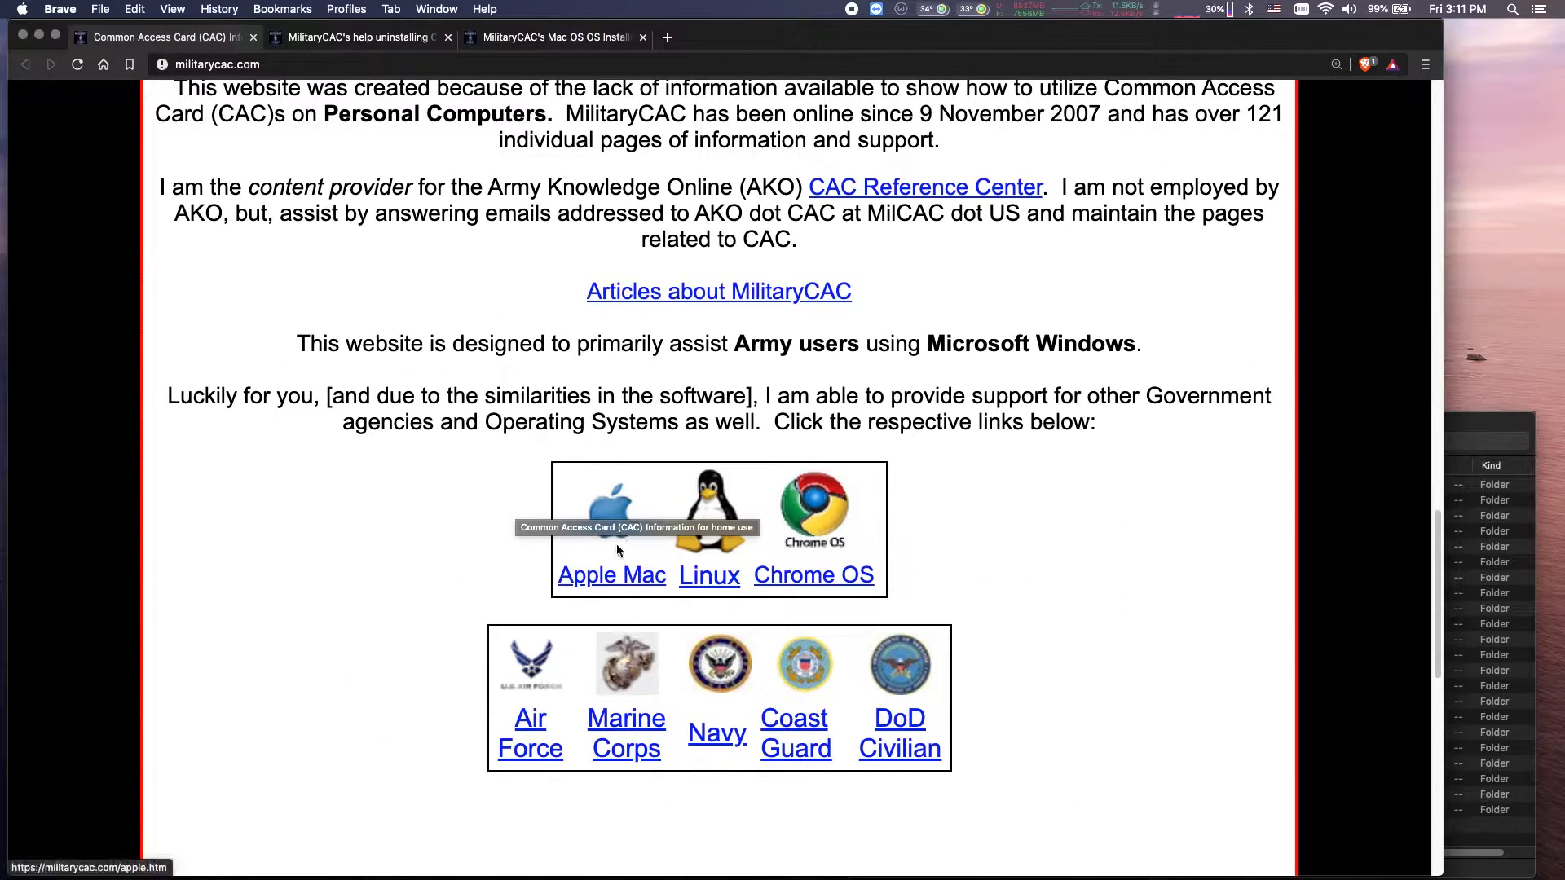
# Return to the Mac OS installation steps page and read Step 2c about opening the System Report.
pyautogui.click(542, 45)
pyautogui.scroll(-5, 477, 381)
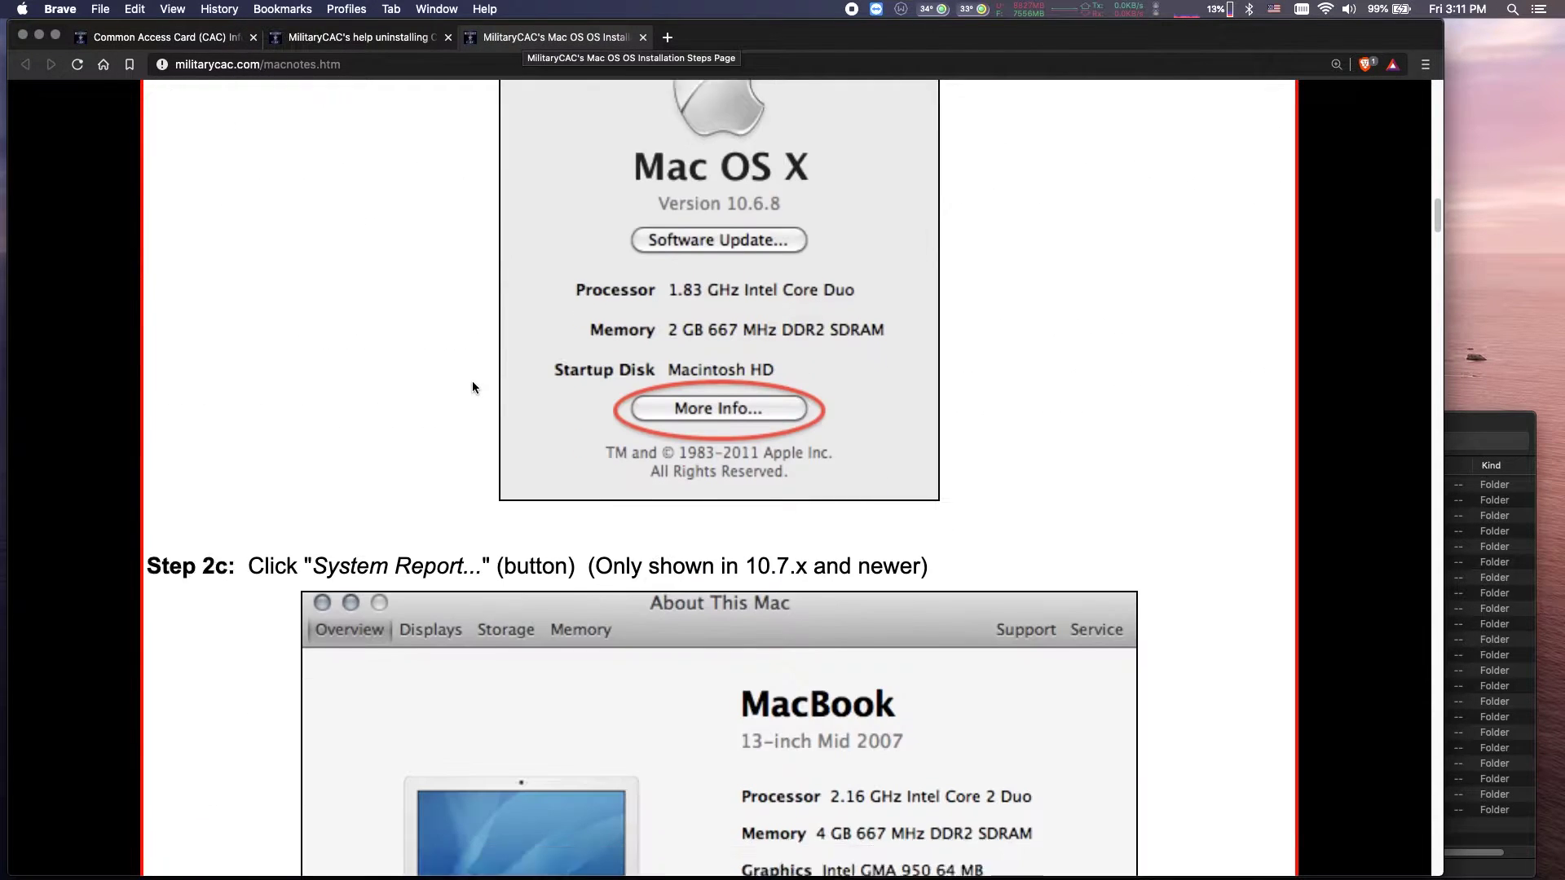
pyautogui.scroll(-4, 472, 380)
pyautogui.scroll(4, 500, 377)
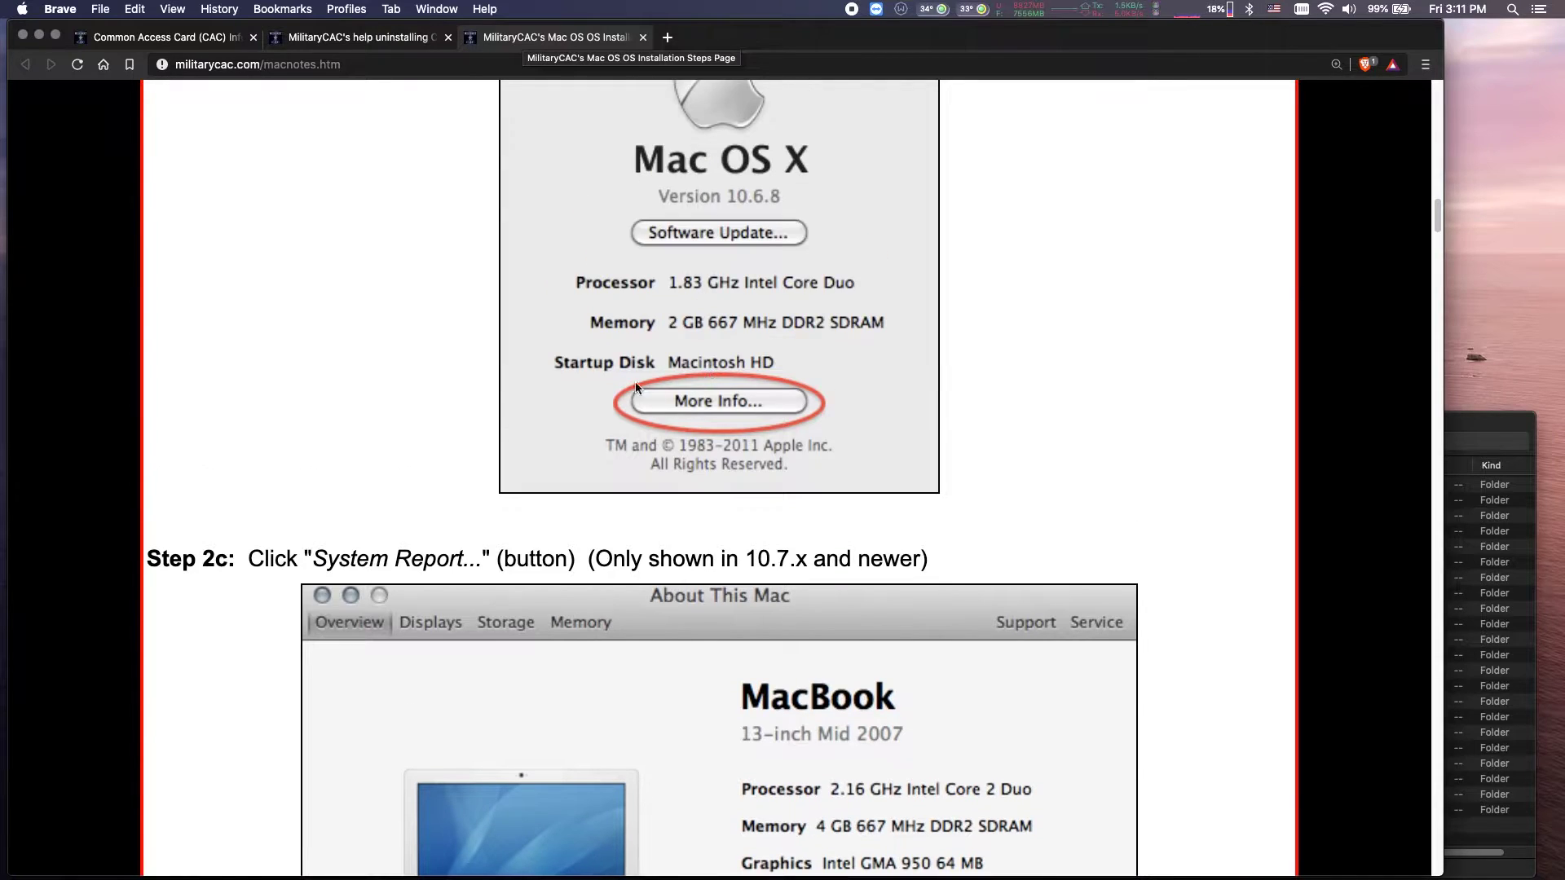
pyautogui.scroll(-8, 669, 462)
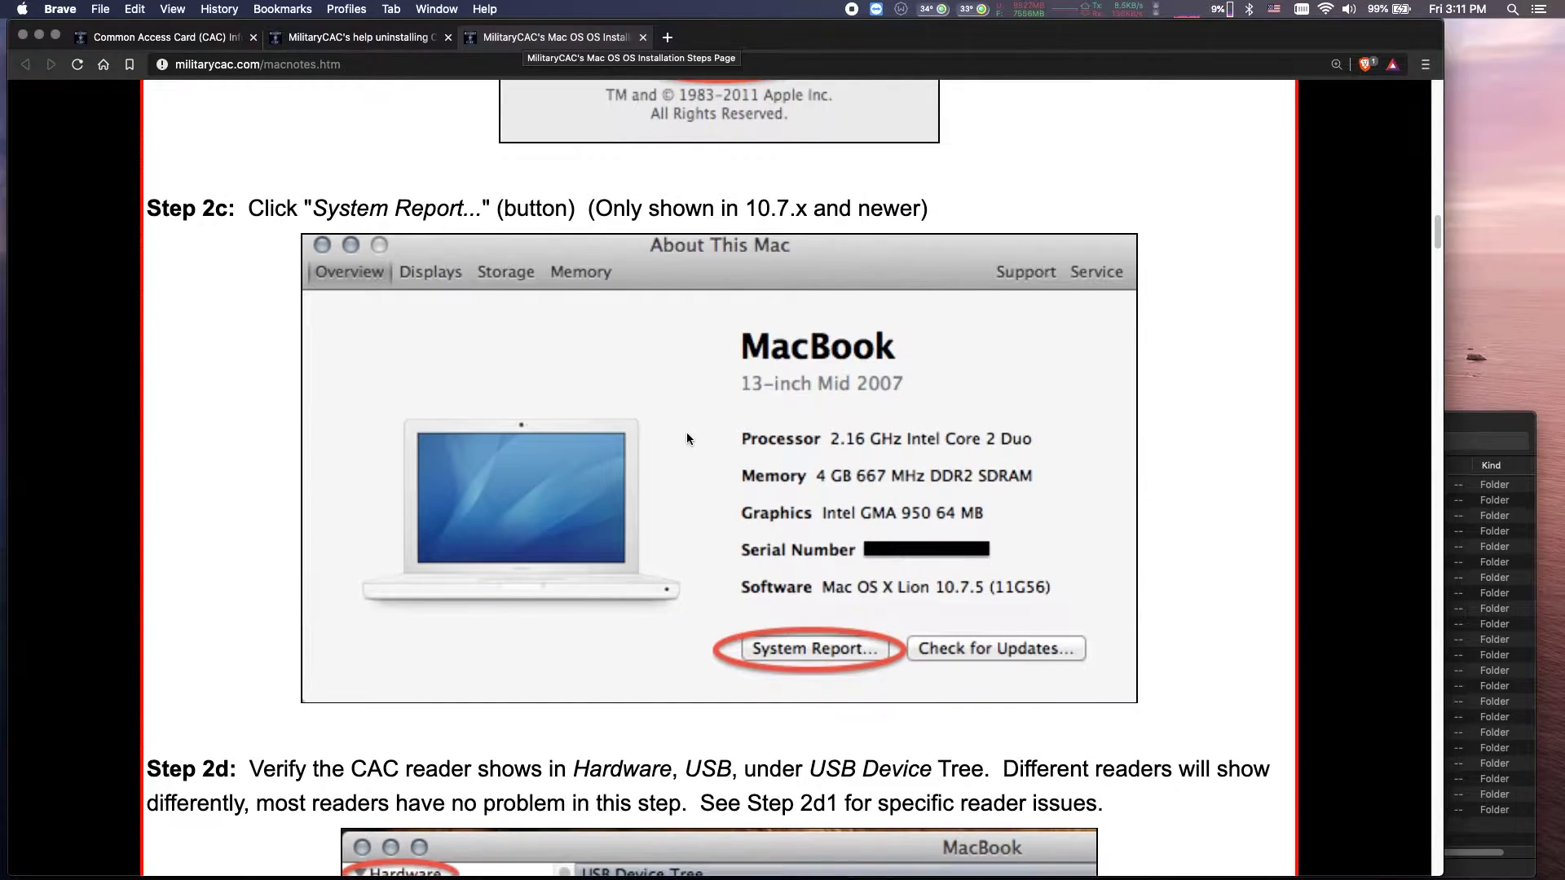
# Read Step 2d about verifying that the CAC reader appears under Hardware, USB in the USB Device Tree.
pyautogui.scroll(-3, 652, 445)
pyautogui.scroll(-3, 727, 506)
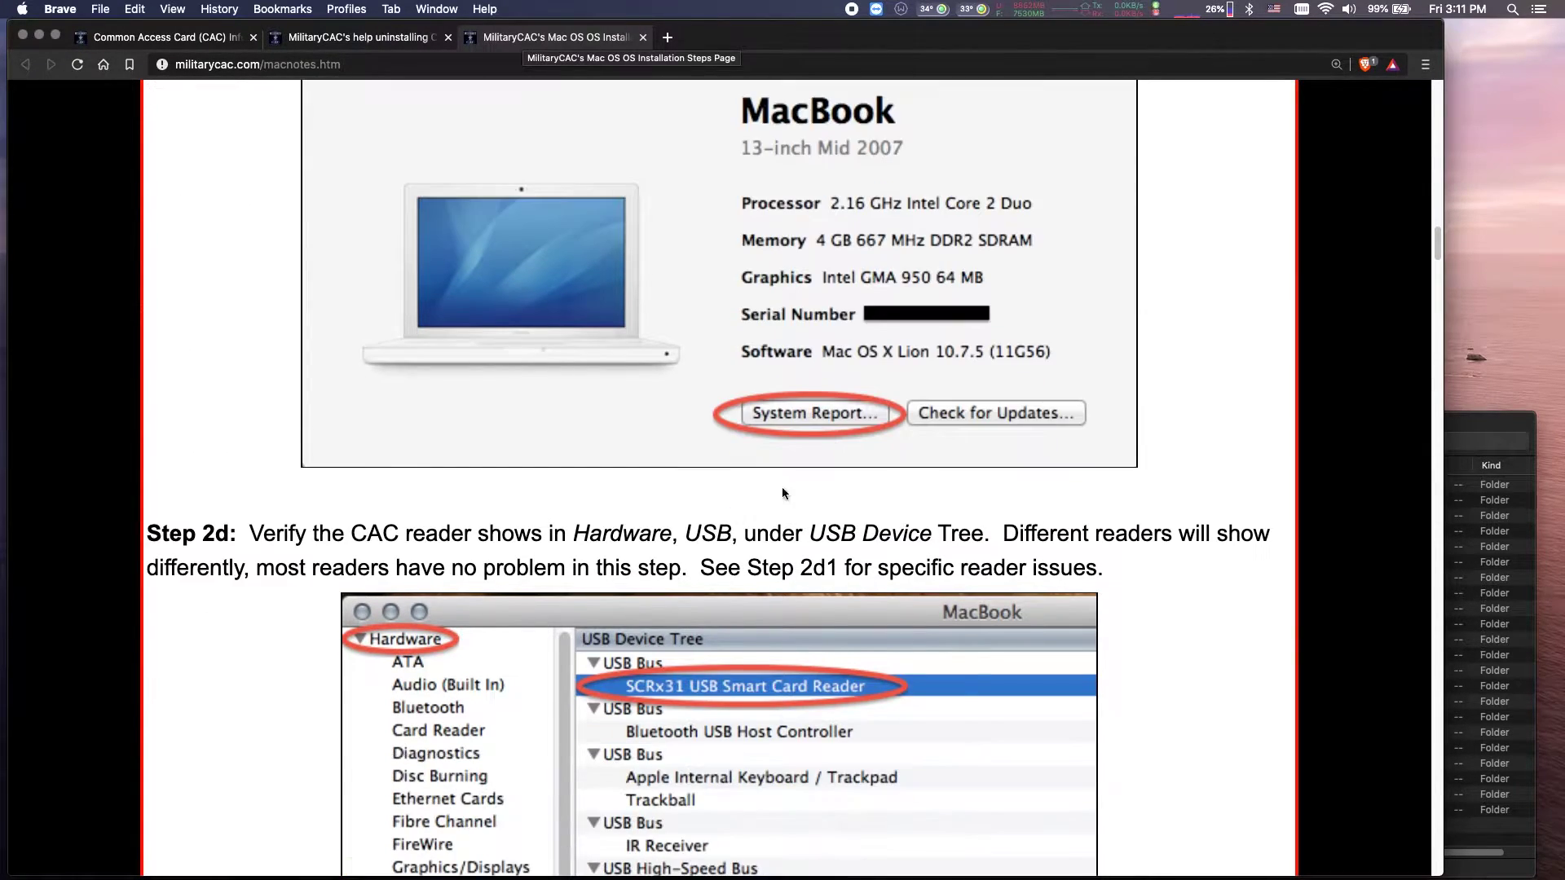
pyautogui.scroll(-1, 657, 478)
pyautogui.scroll(-5, 657, 480)
pyautogui.scroll(-1, 747, 484)
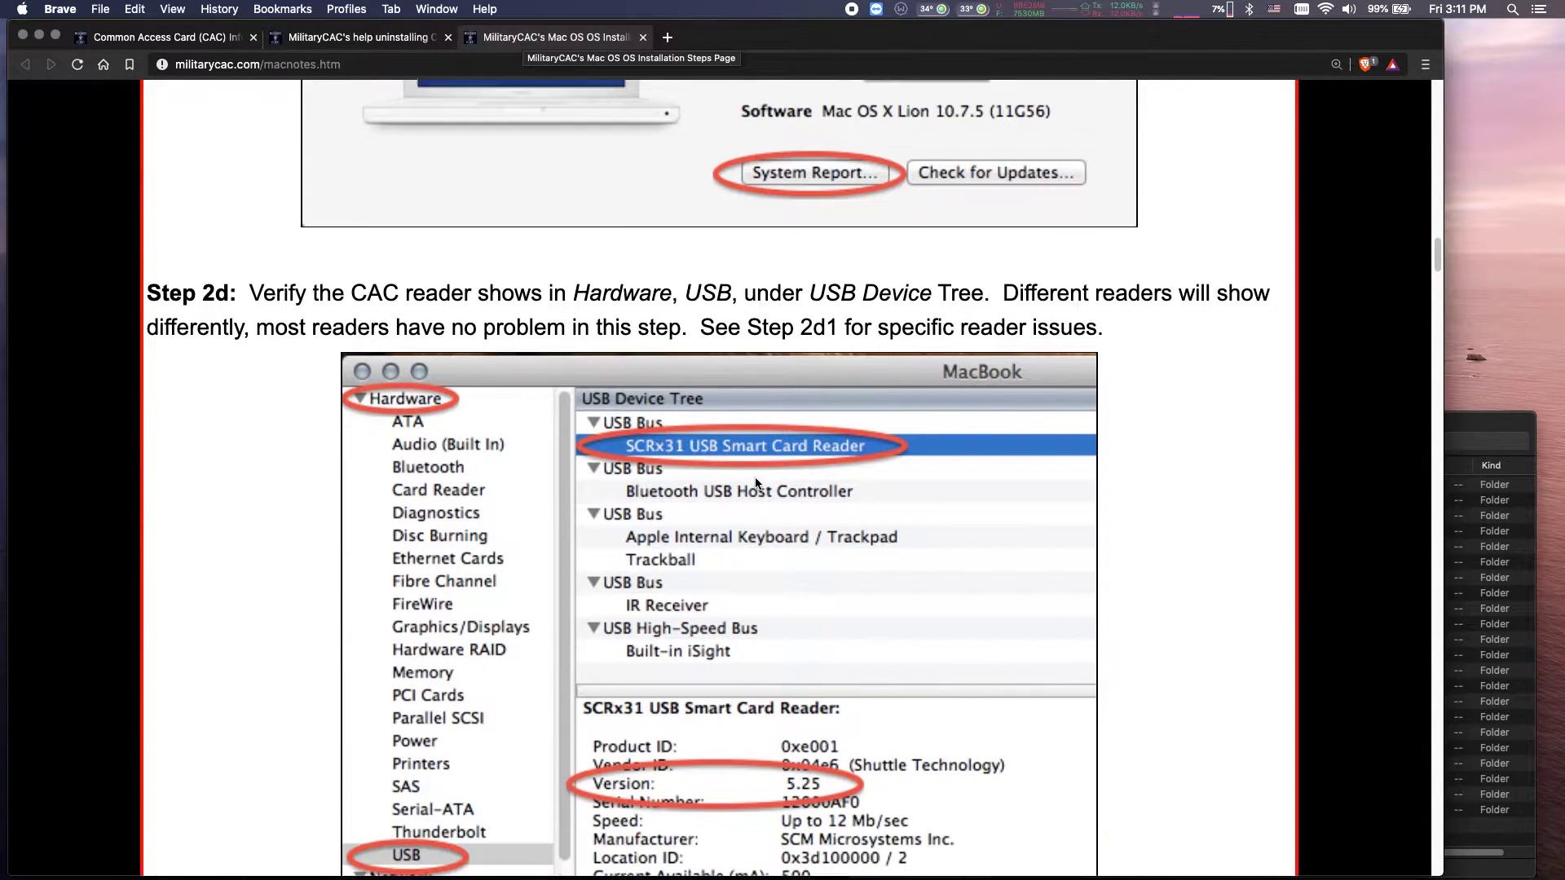
pyautogui.scroll(-16, 707, 460)
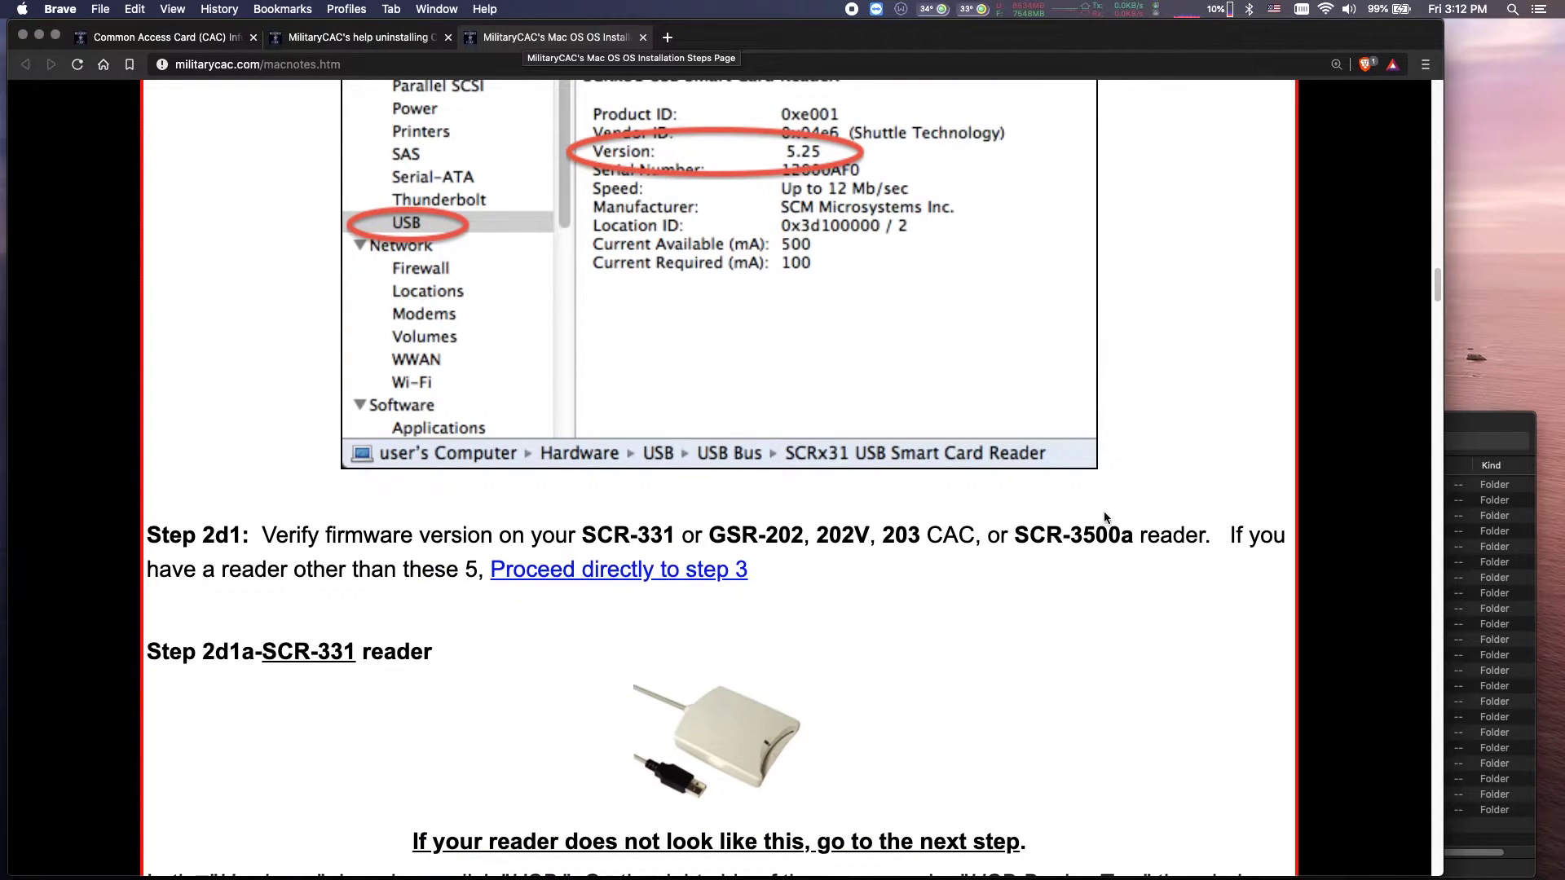
# Read Steps 2d1 and 2d1a about verifying the reader's firmware version, including the SCR-331 example.
pyautogui.scroll(-1, 1001, 569)
pyautogui.scroll(-5, 1000, 565)
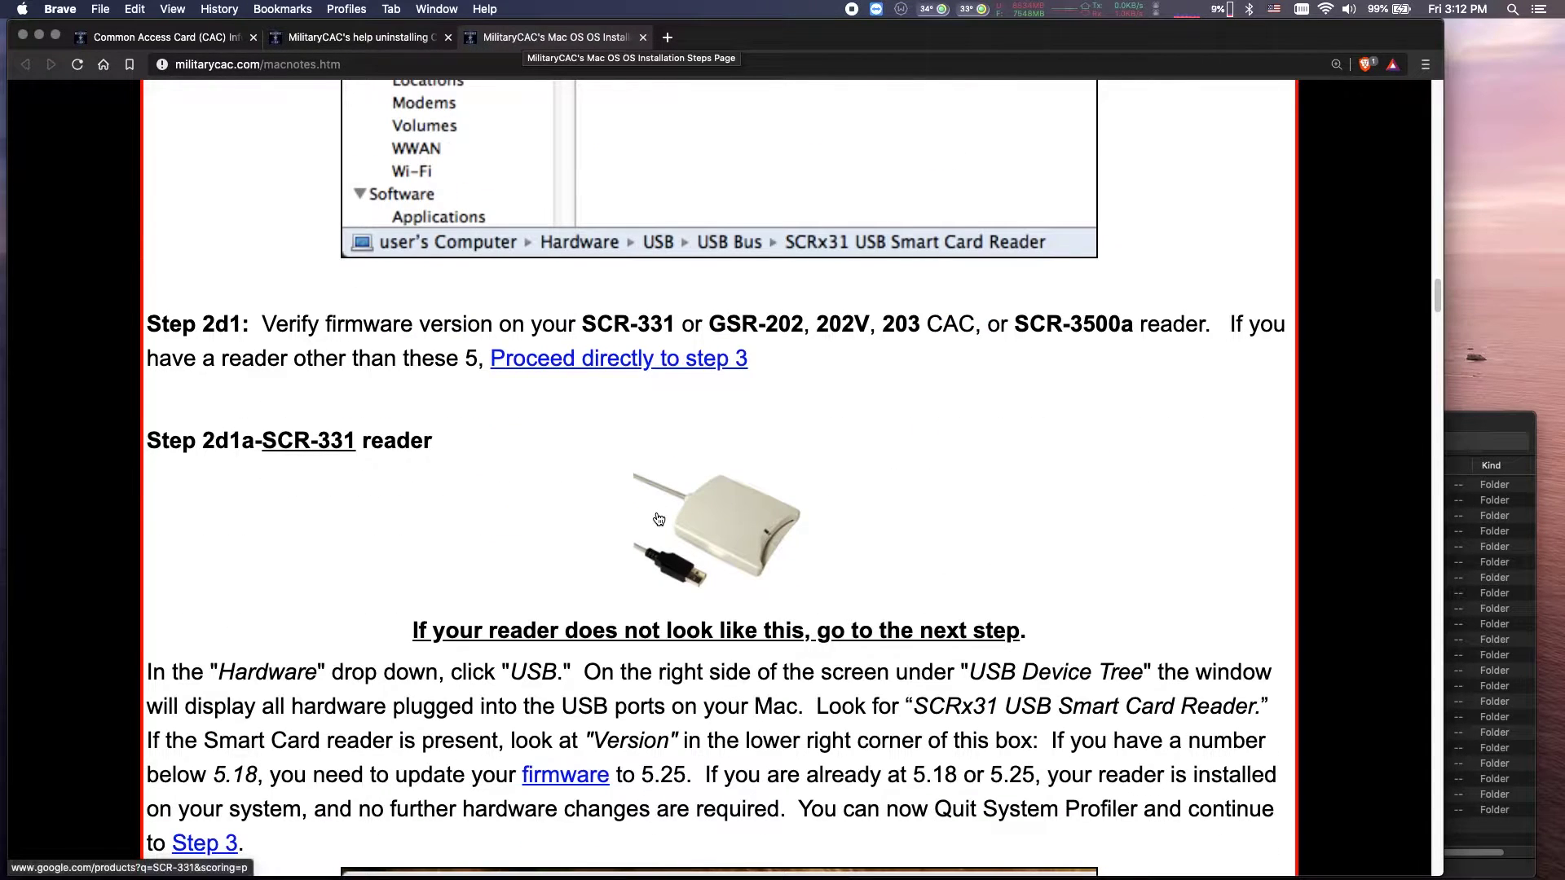
pyautogui.scroll(-10, 658, 519)
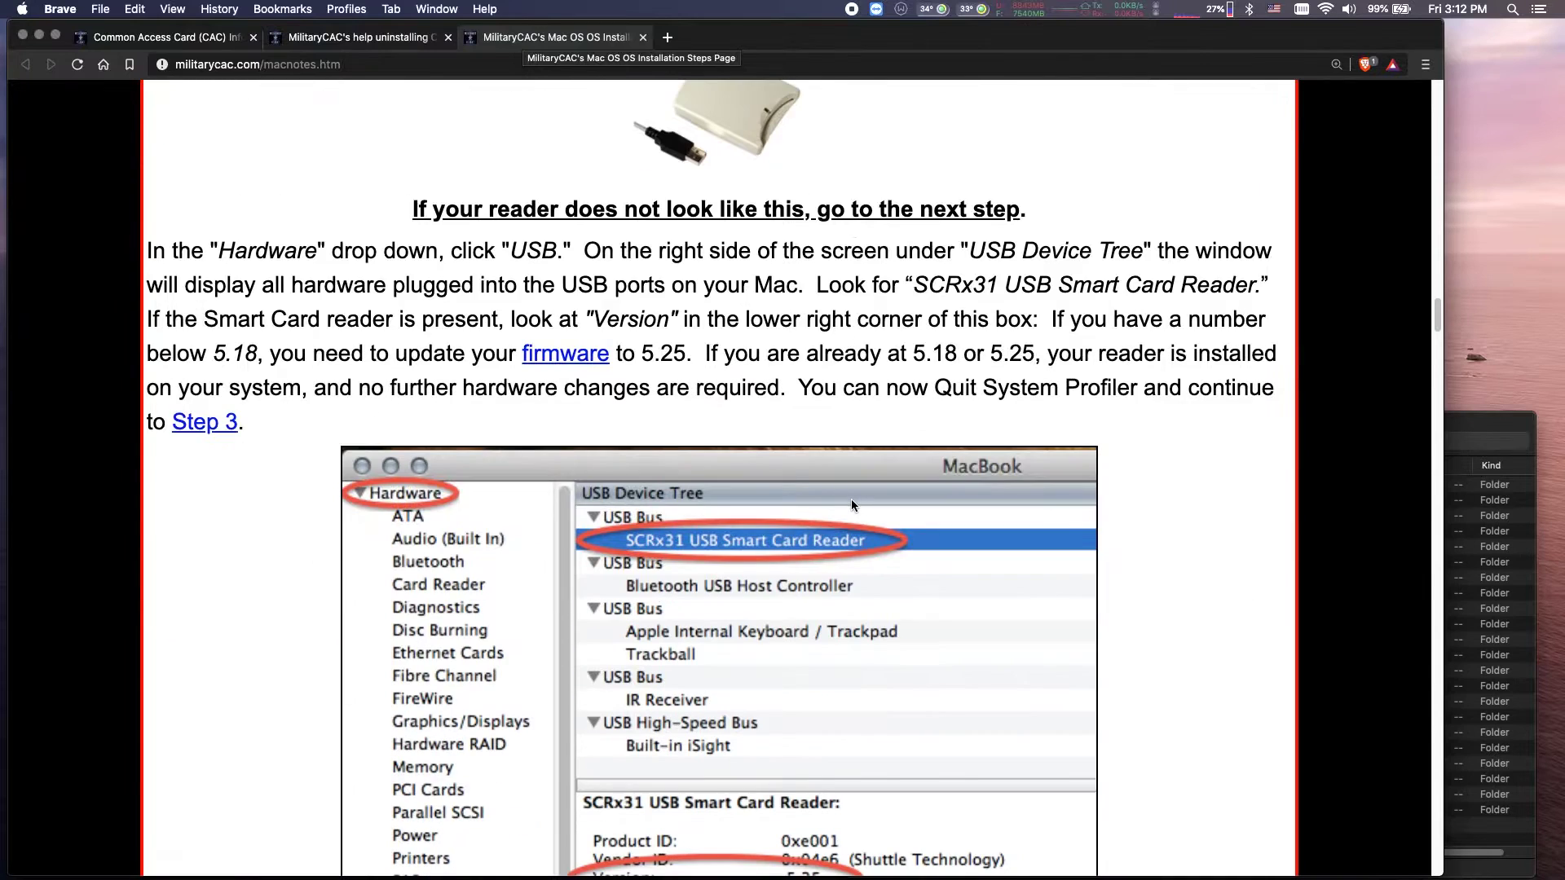
pyautogui.scroll(-4, 851, 500)
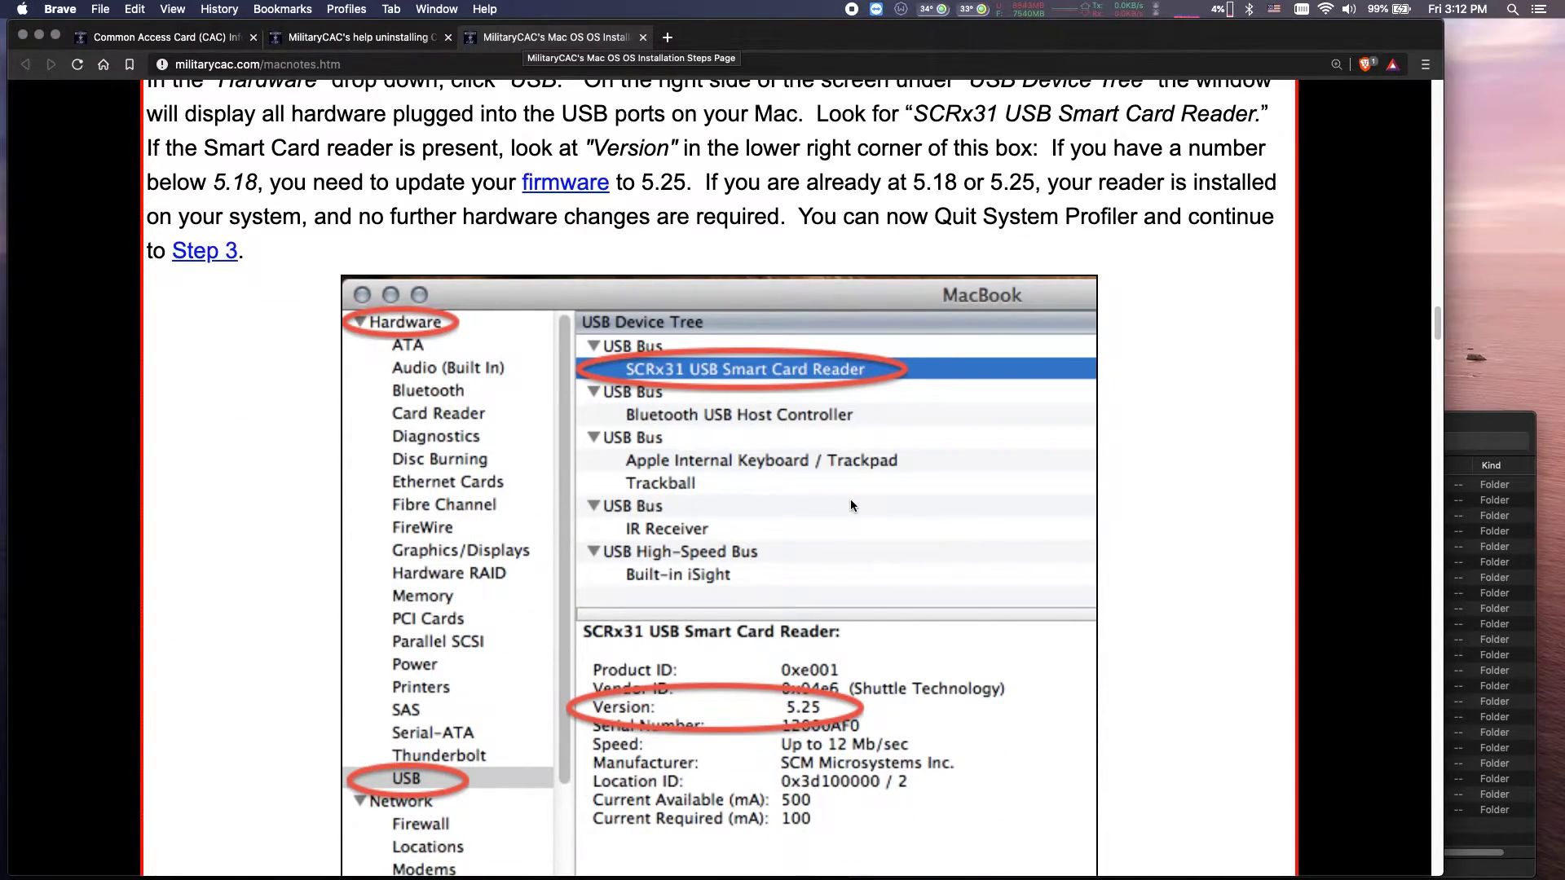
pyautogui.scroll(-2, 850, 501)
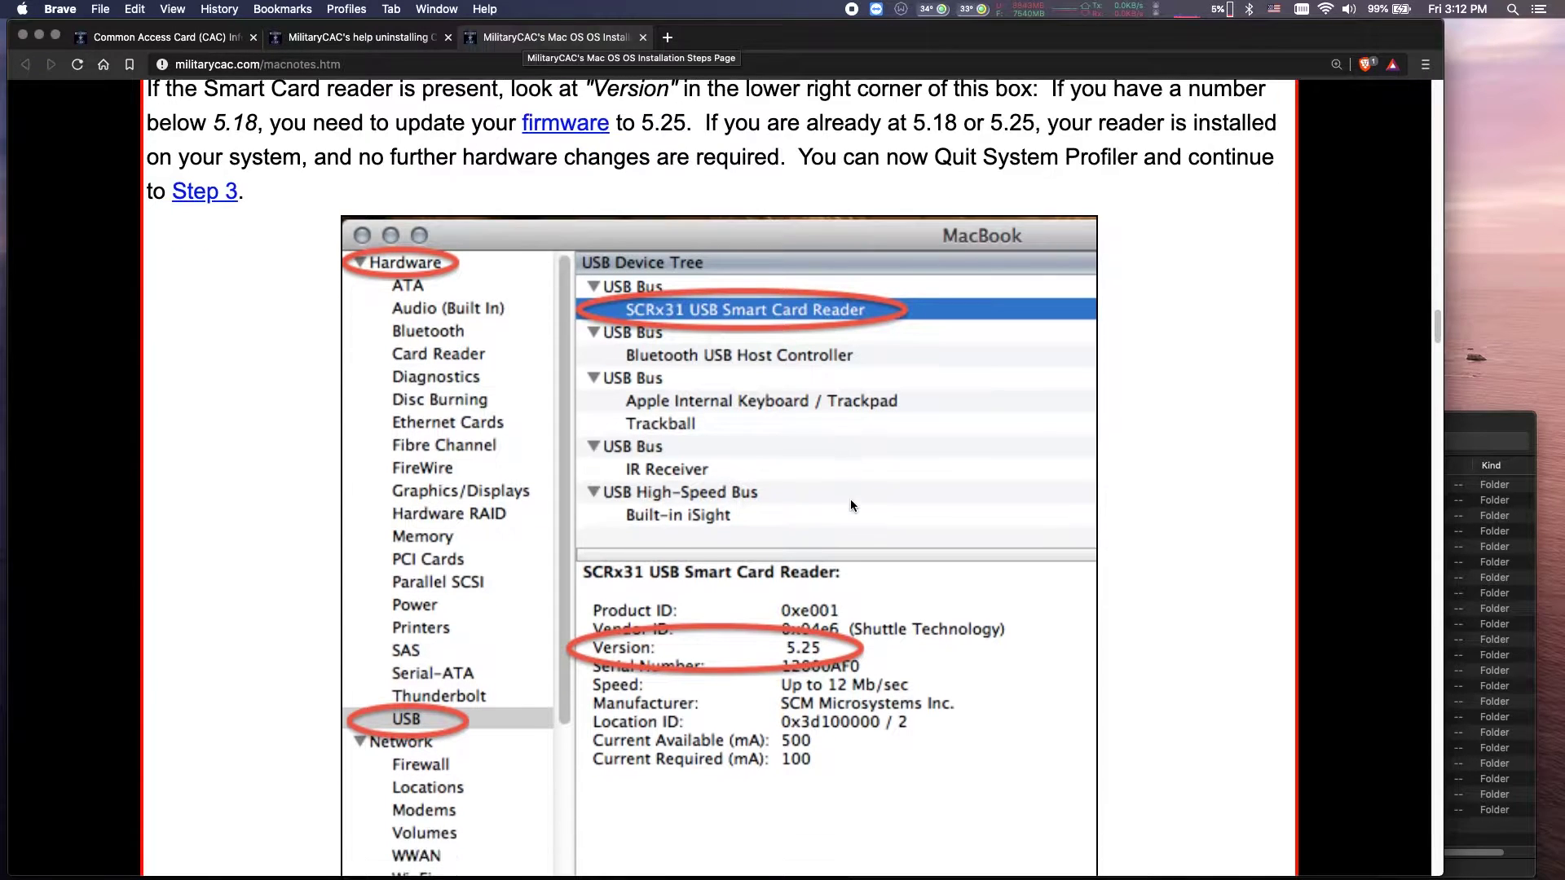
# Find Step 5 on installing the DoD certificates, open Keychain Access through Spotlight, and move its window beside the instructions.
pyautogui.scroll(-20, 850, 499)
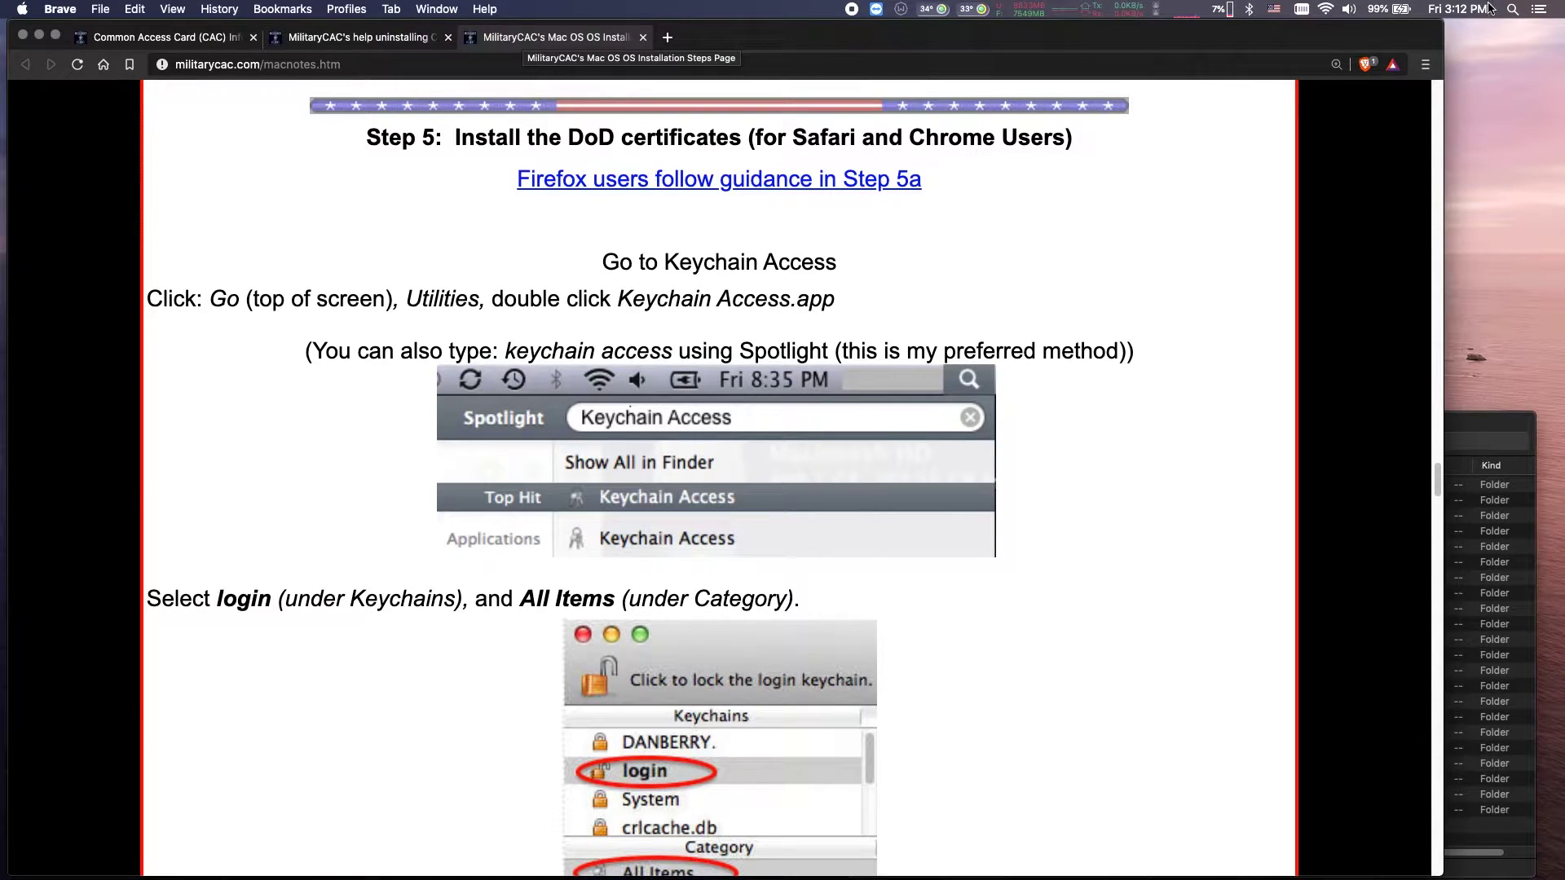
pyautogui.click(1513, 10)
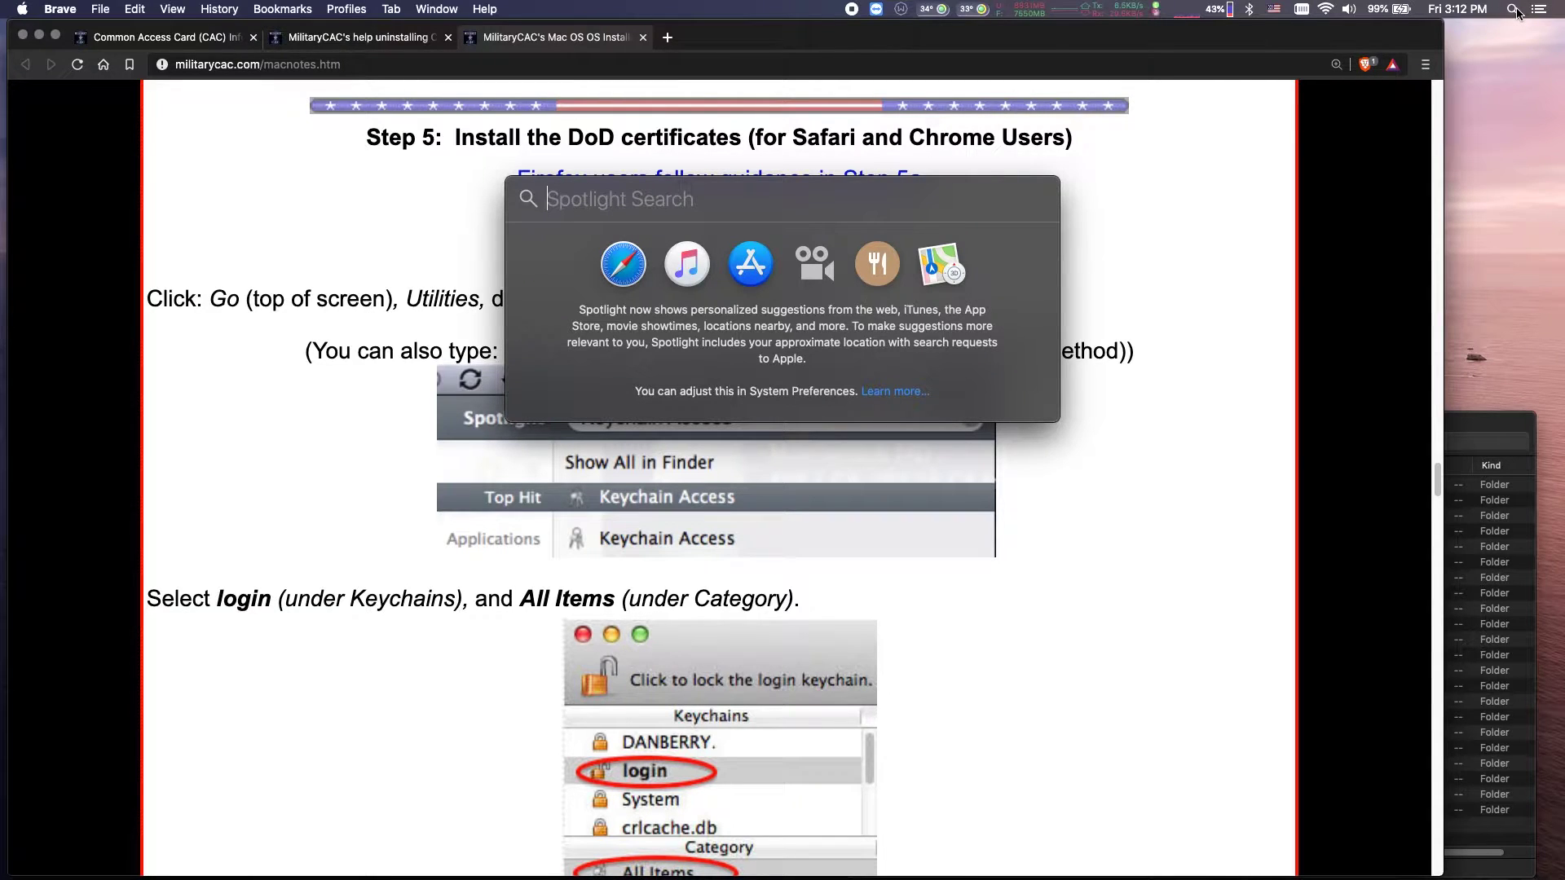
pyautogui.write('key')
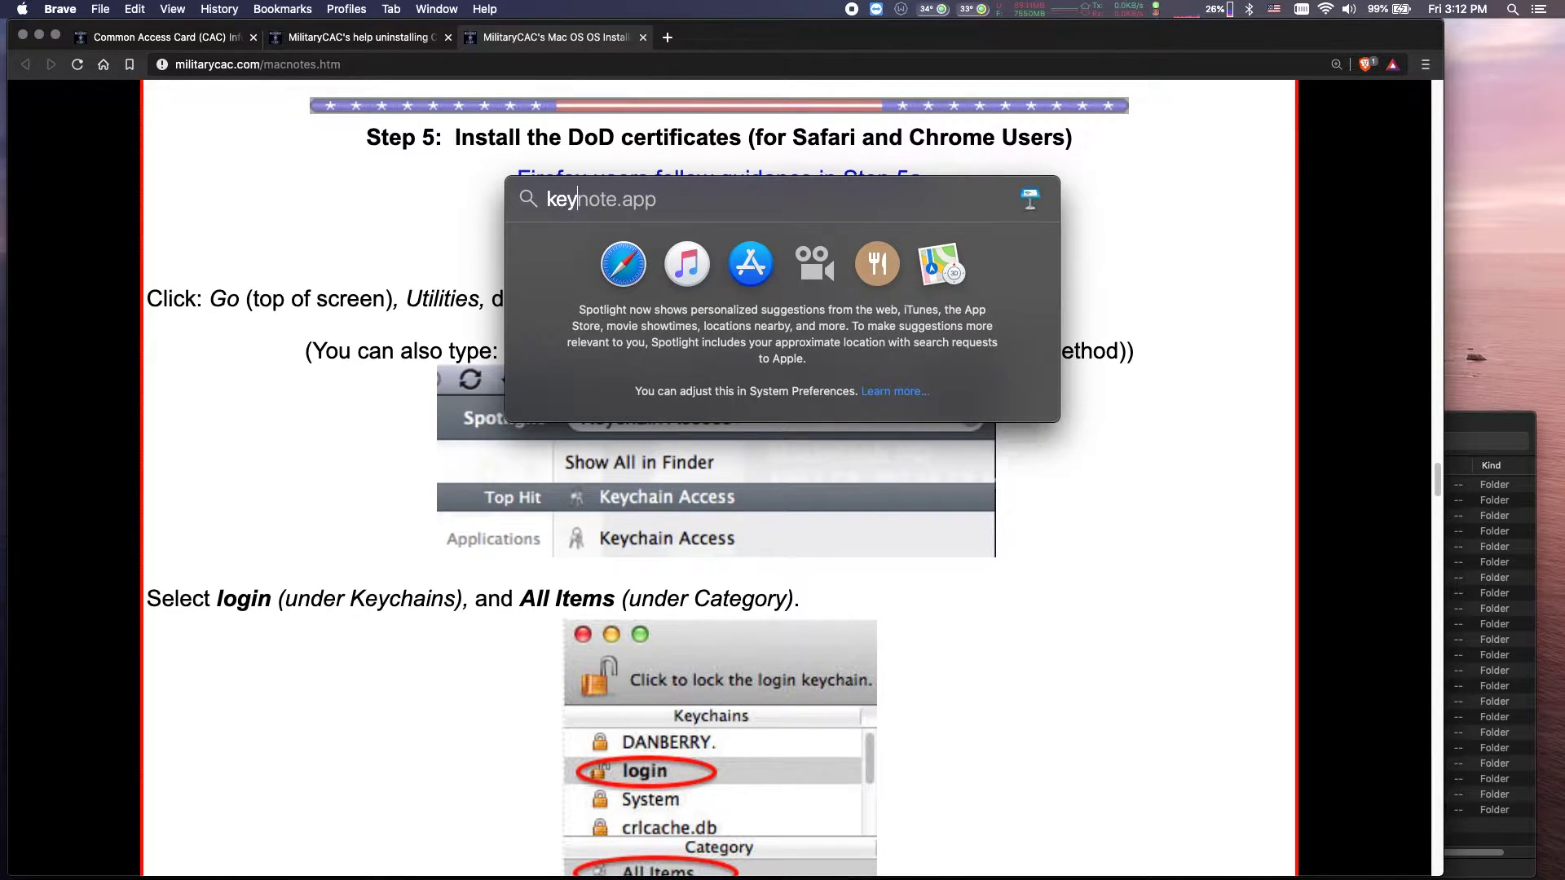
pyautogui.write('chain')
pyautogui.press('Escape')
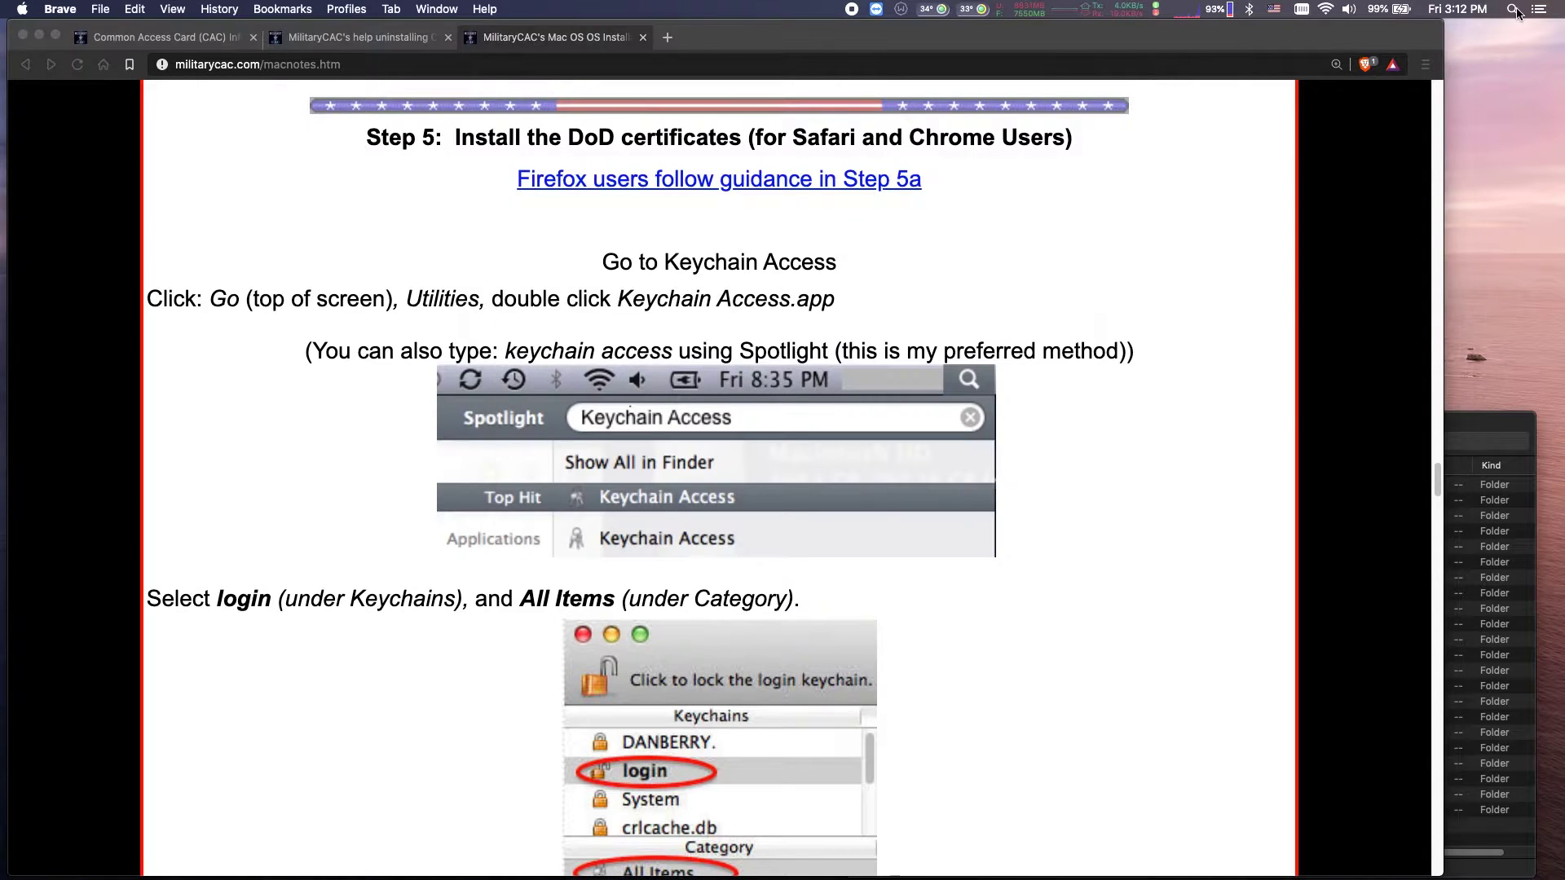
pyautogui.moveTo(372, 308); pyautogui.dragTo(1166, 180)
pyautogui.scroll(-2, 619, 574)
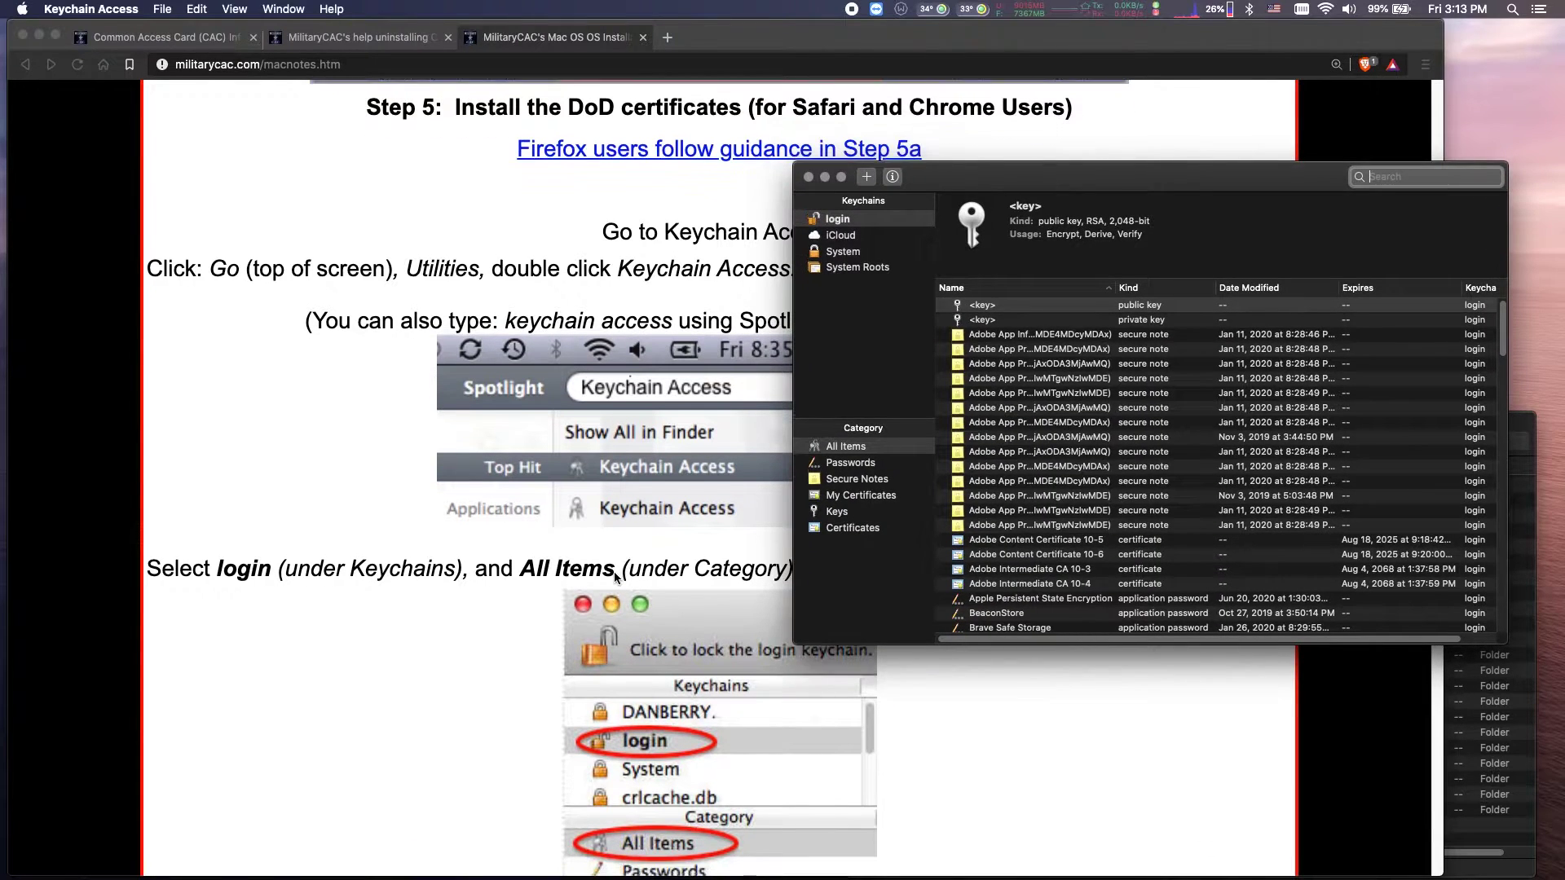
pyautogui.scroll(-3, 614, 570)
pyautogui.scroll(-4, 590, 562)
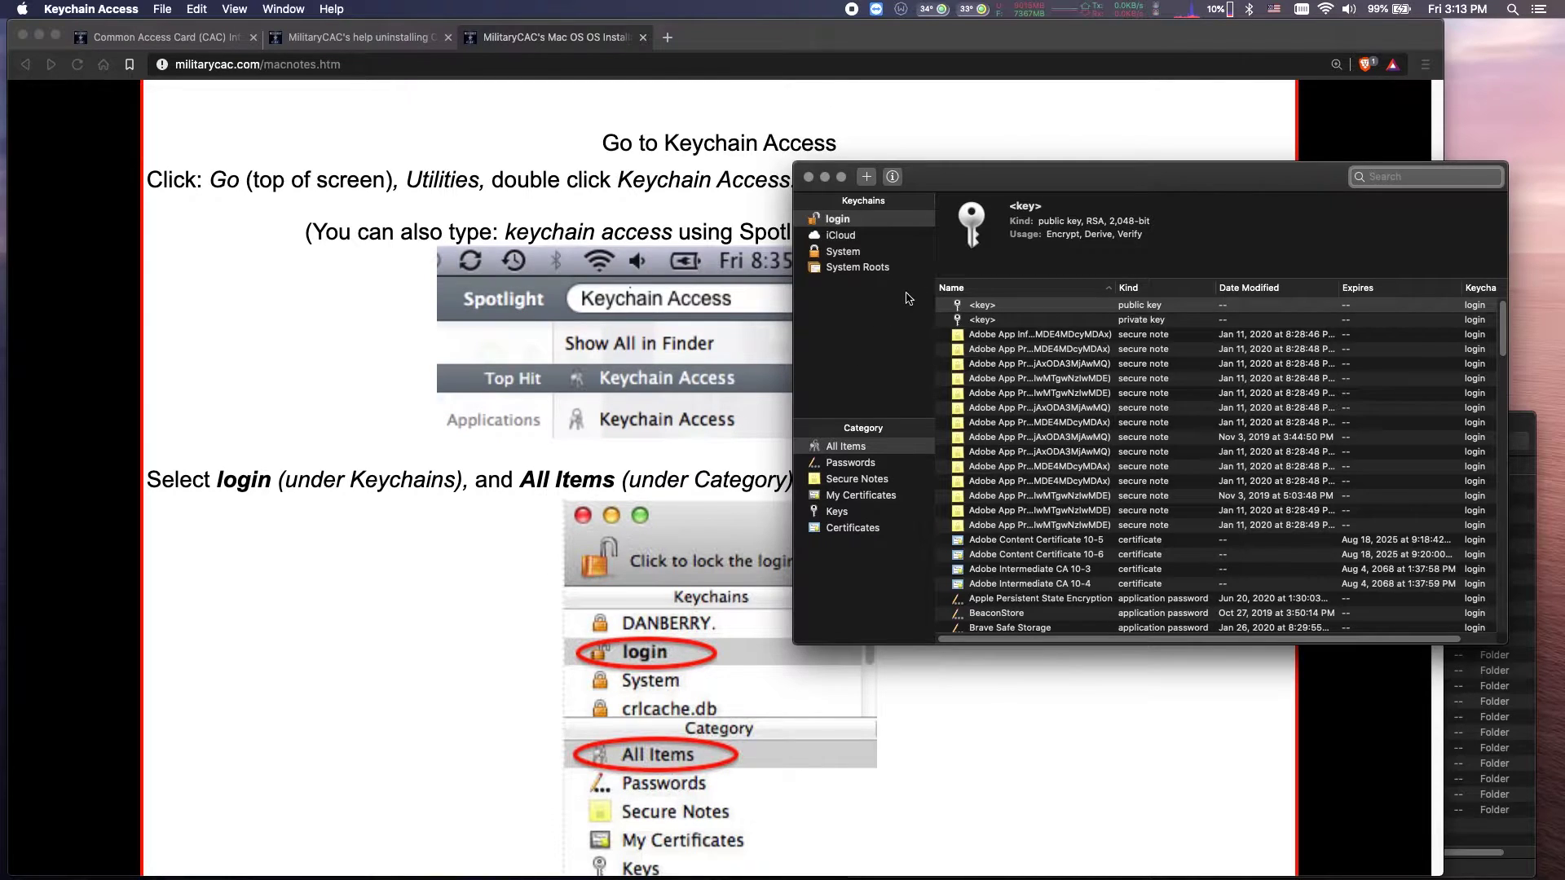
pyautogui.moveTo(1039, 172); pyautogui.dragTo(1086, 169)
# Bring Keychain Access back to the front and select the login keychain and the All Items category.
pyautogui.click(1004, 729)
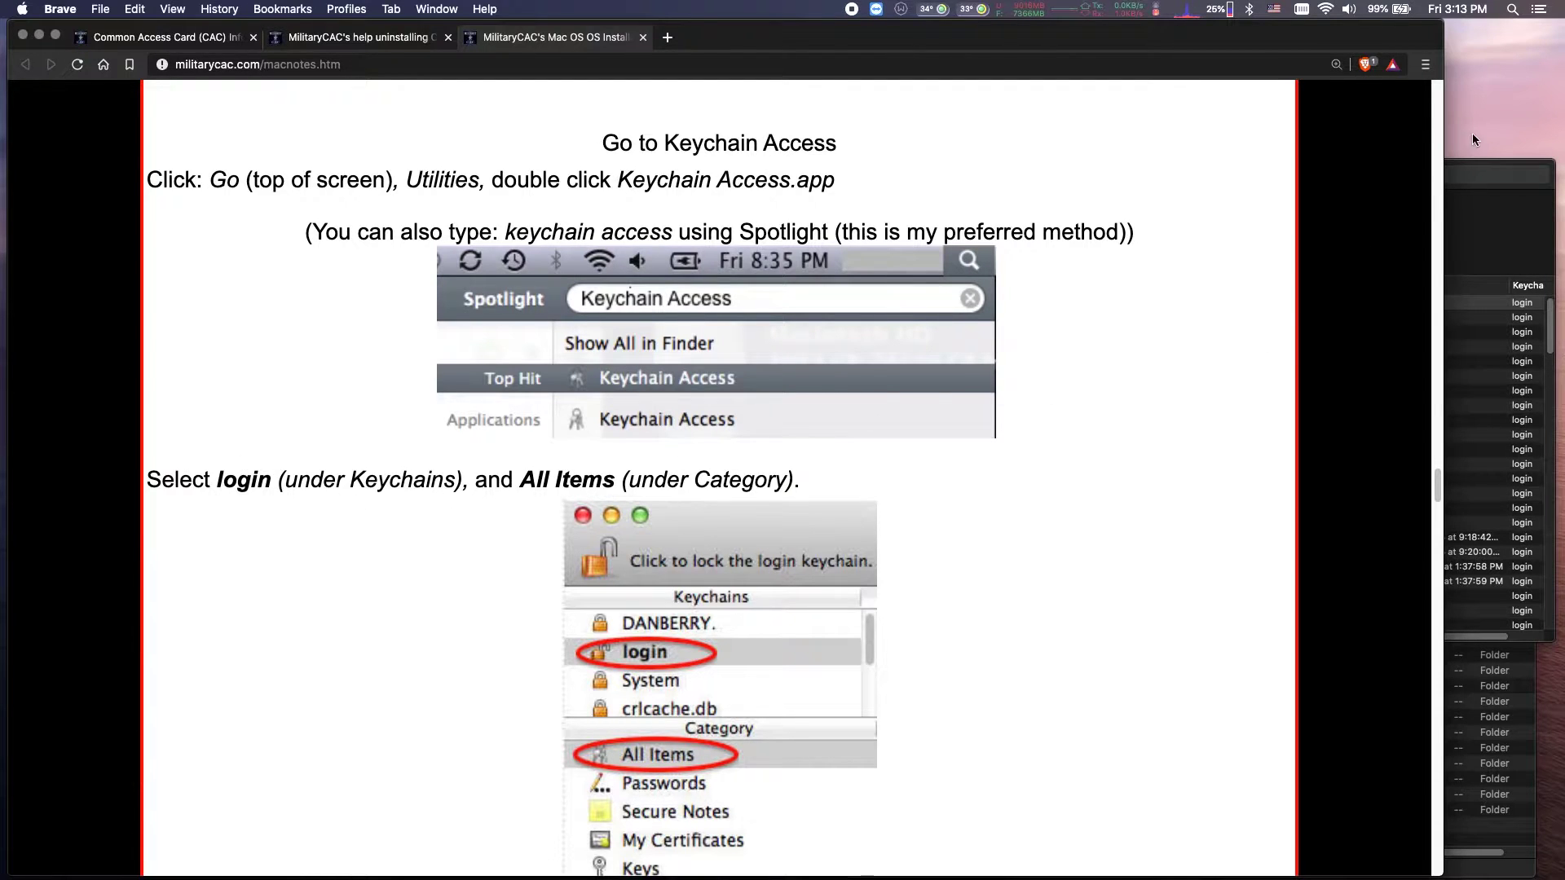
pyautogui.click(1501, 245)
pyautogui.click(888, 236)
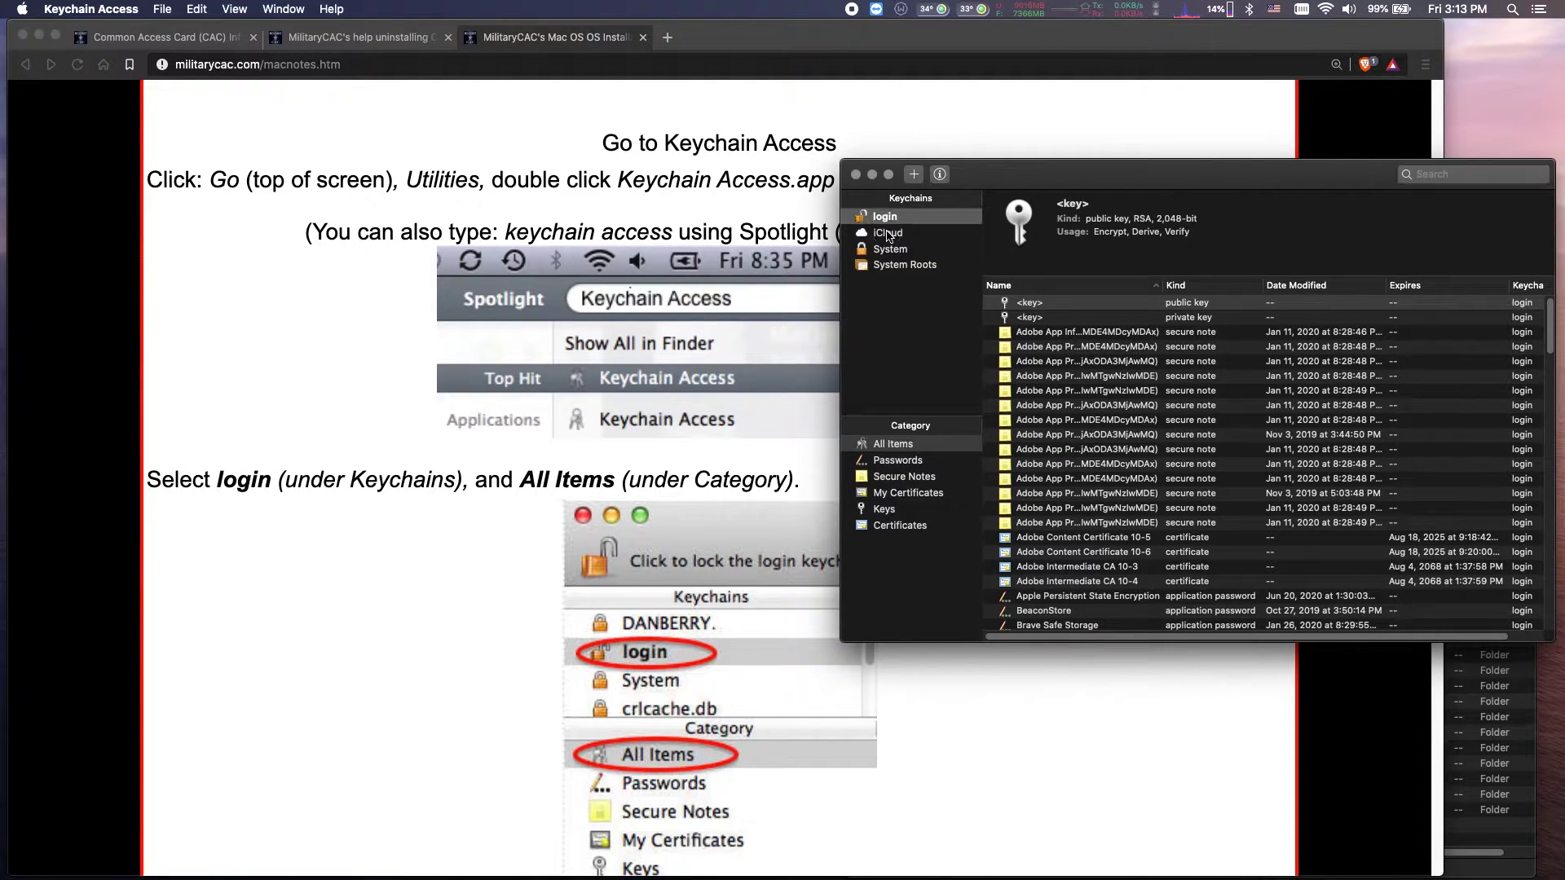
pyautogui.click(884, 217)
pyautogui.scroll(-1, 726, 436)
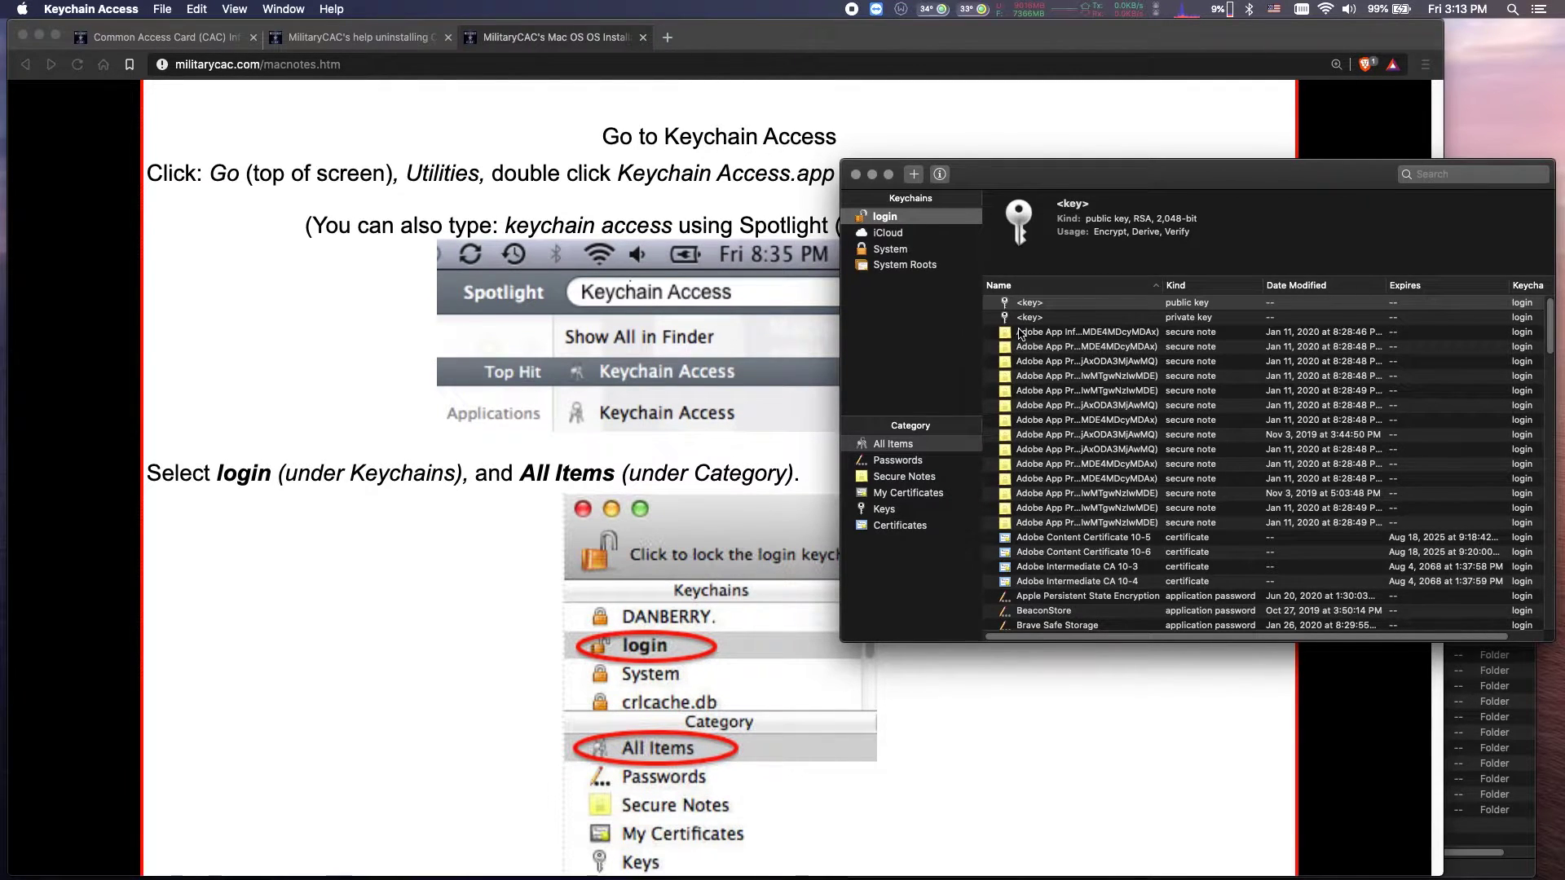
pyautogui.scroll(-1, 1064, 359)
pyautogui.click(914, 446)
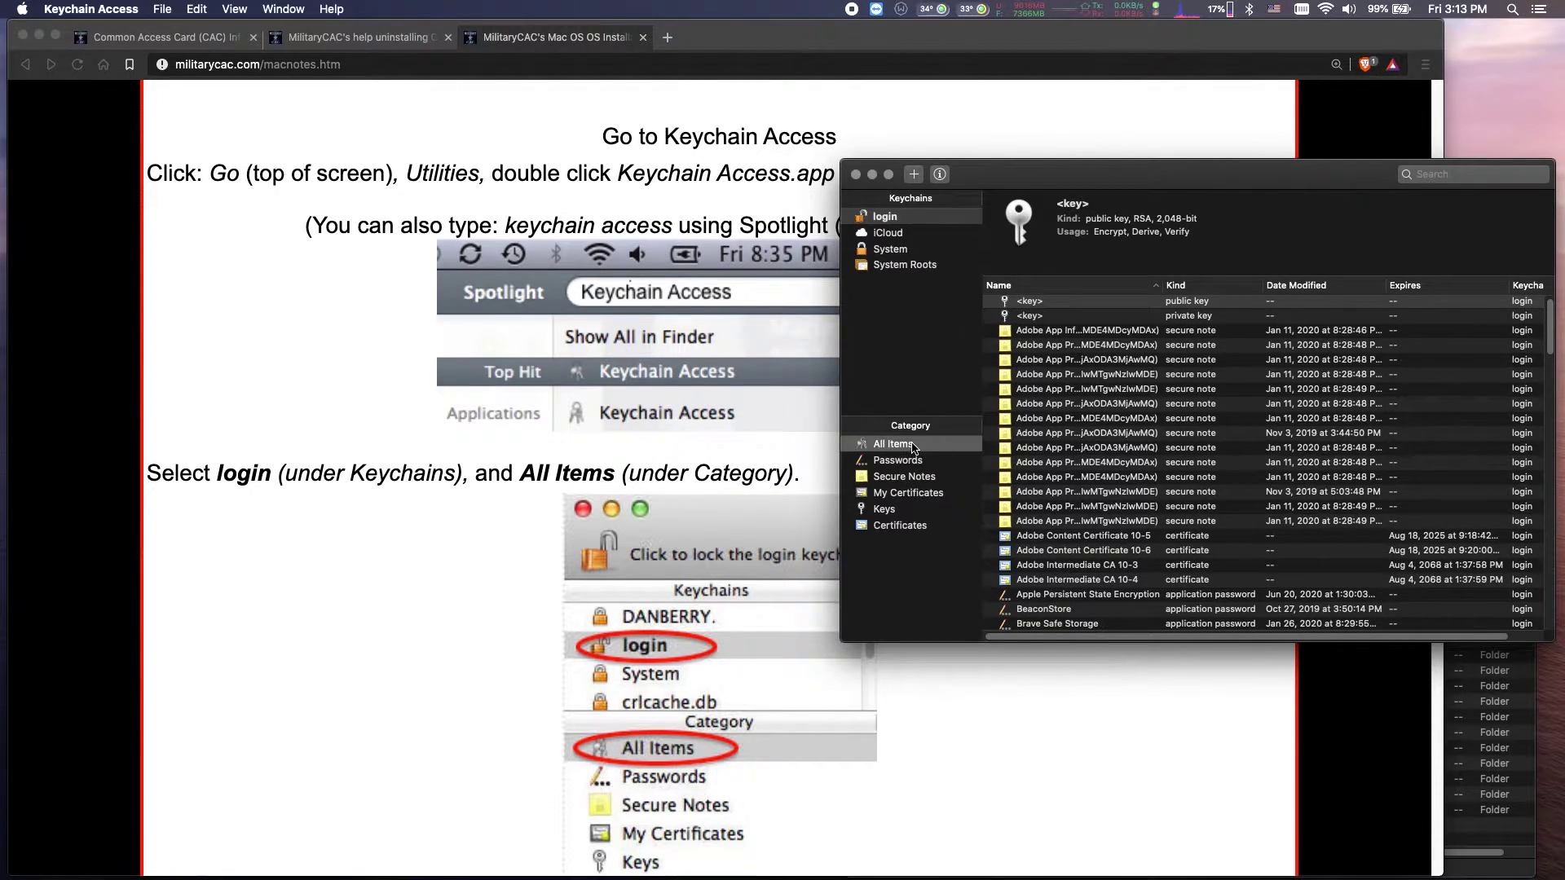
# Find the five certificate download links in Step 5 and start saving the linked AllCerts.p7b file.
pyautogui.scroll(-8, 674, 574)
pyautogui.scroll(-1, 658, 559)
pyautogui.scroll(-1, 648, 554)
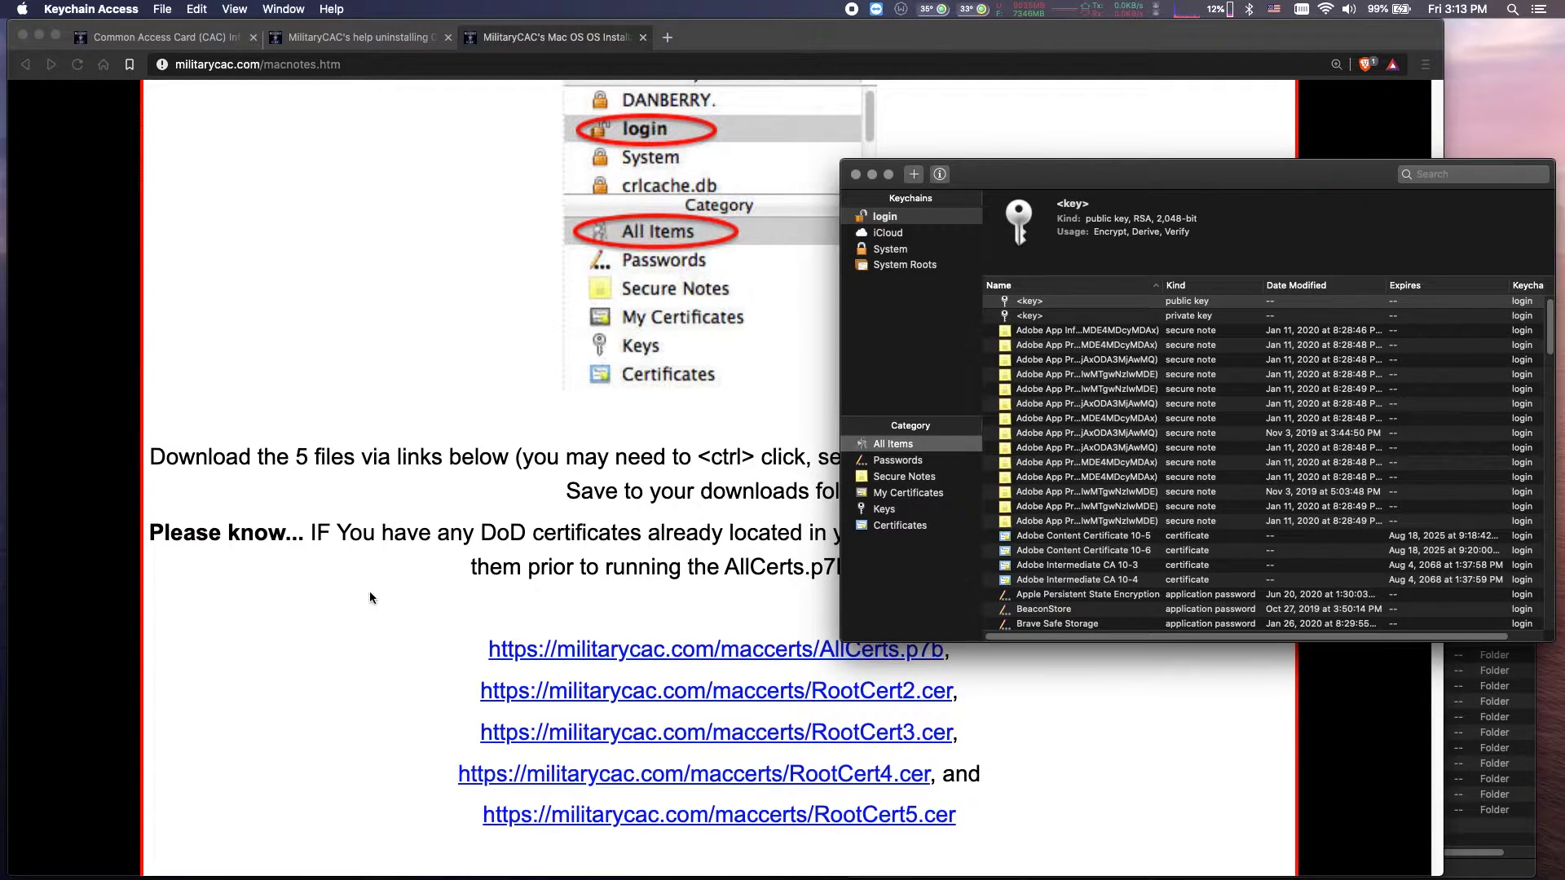
pyautogui.scroll(-1, 389, 584)
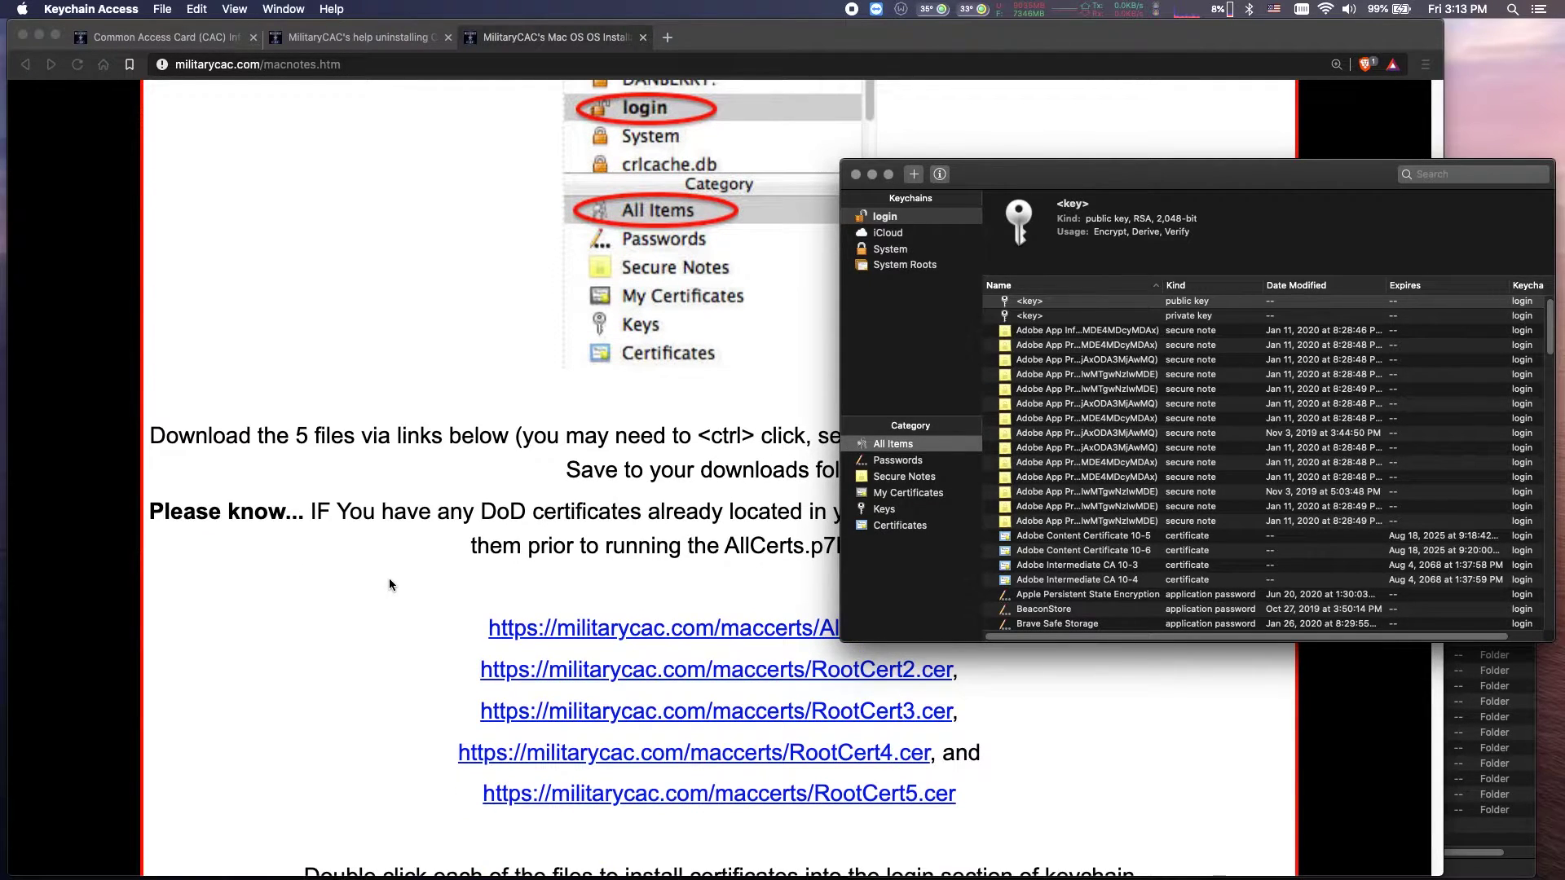
pyautogui.click(489, 599)
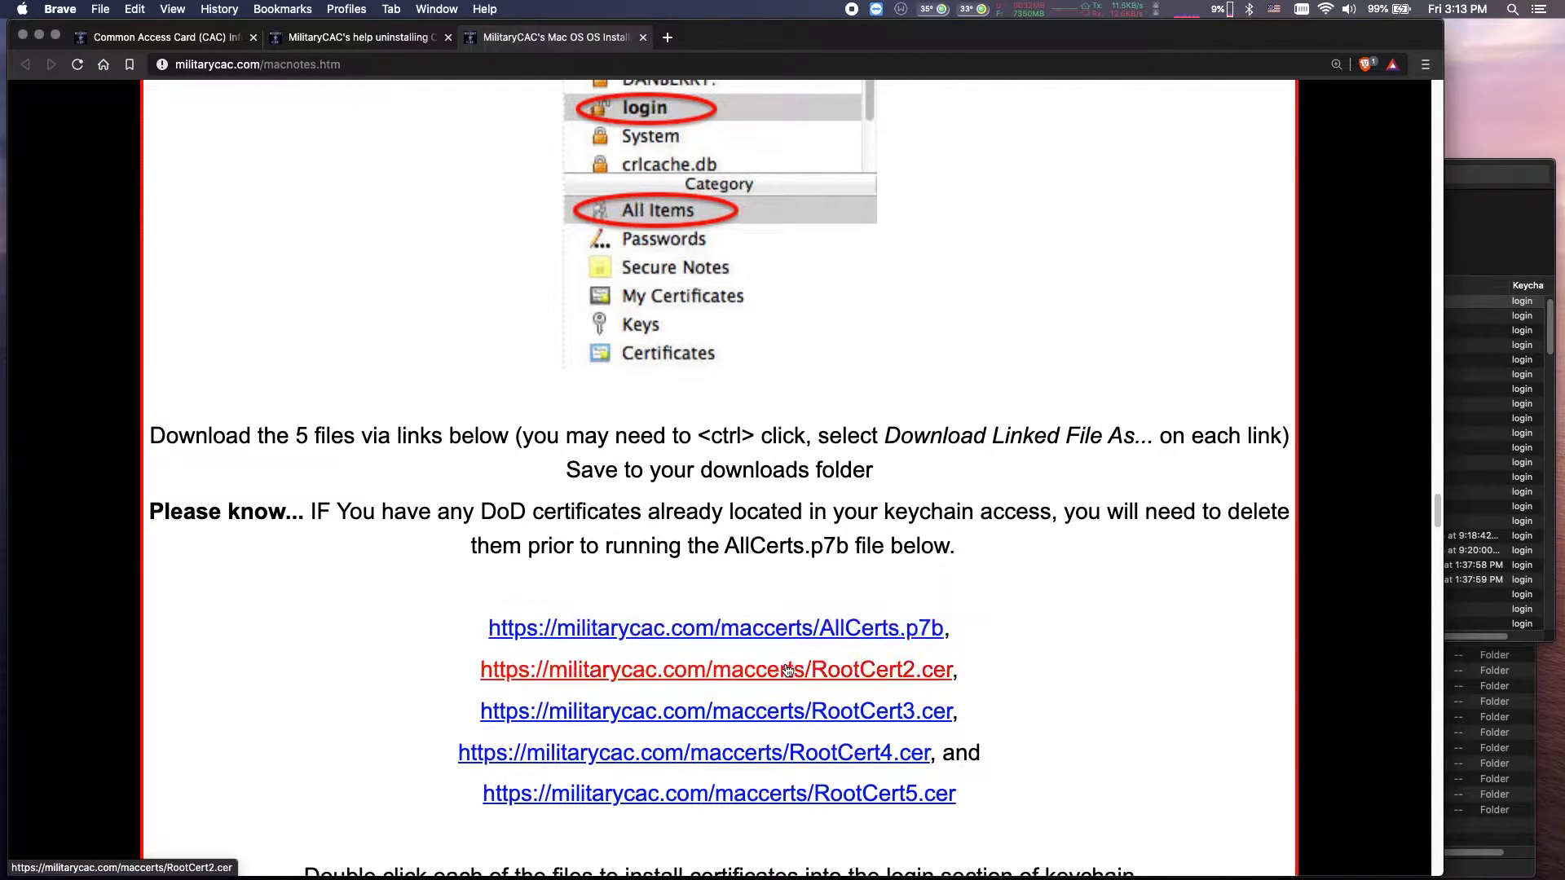
pyautogui.rightClick(664, 633)
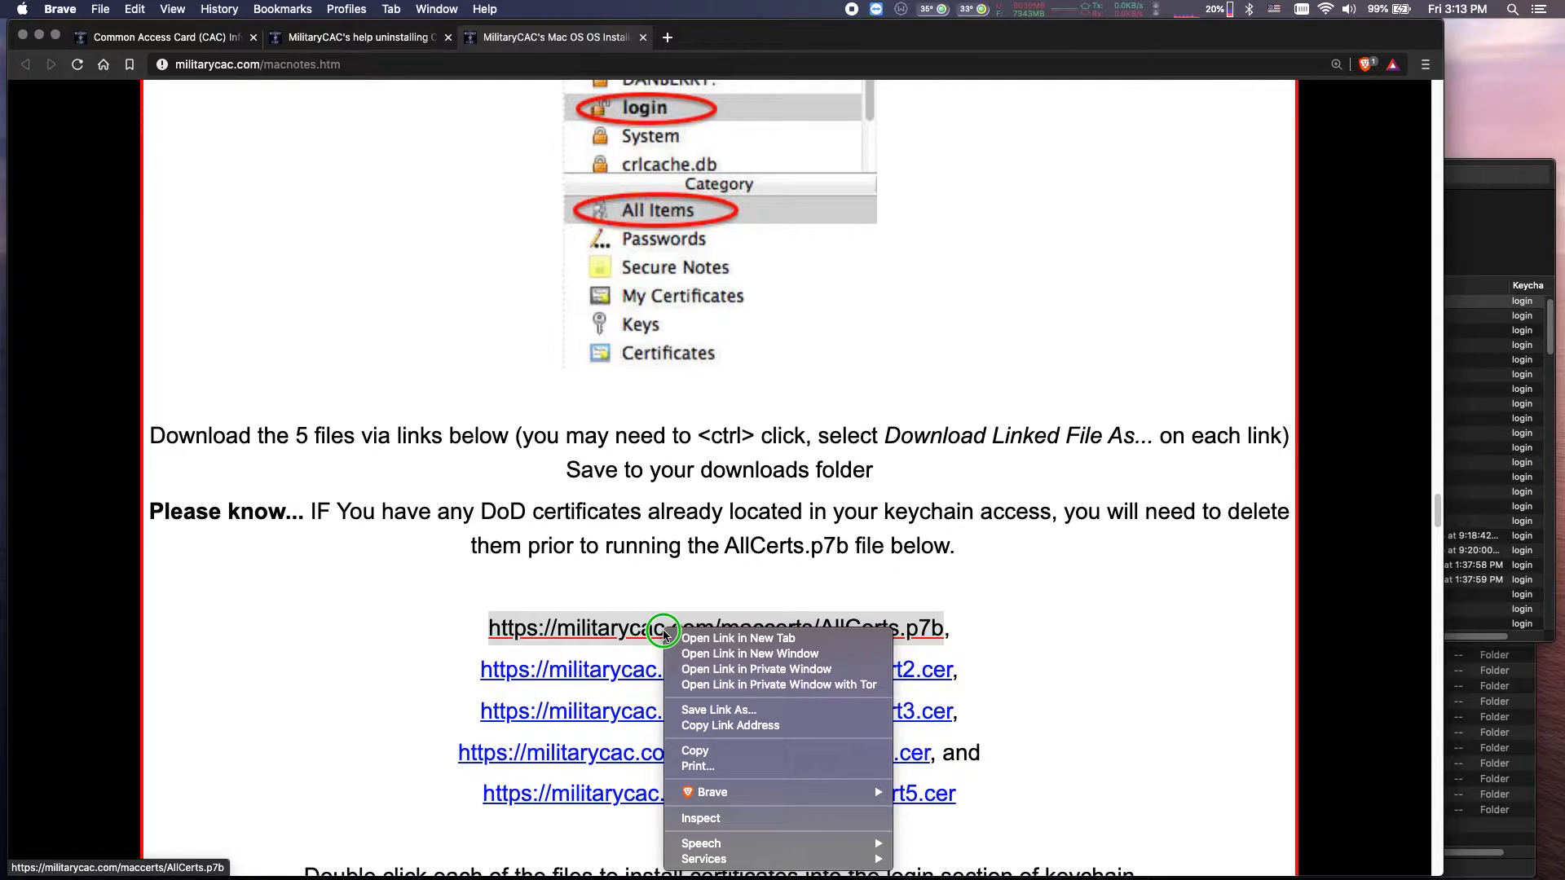
pyautogui.click(707, 714)
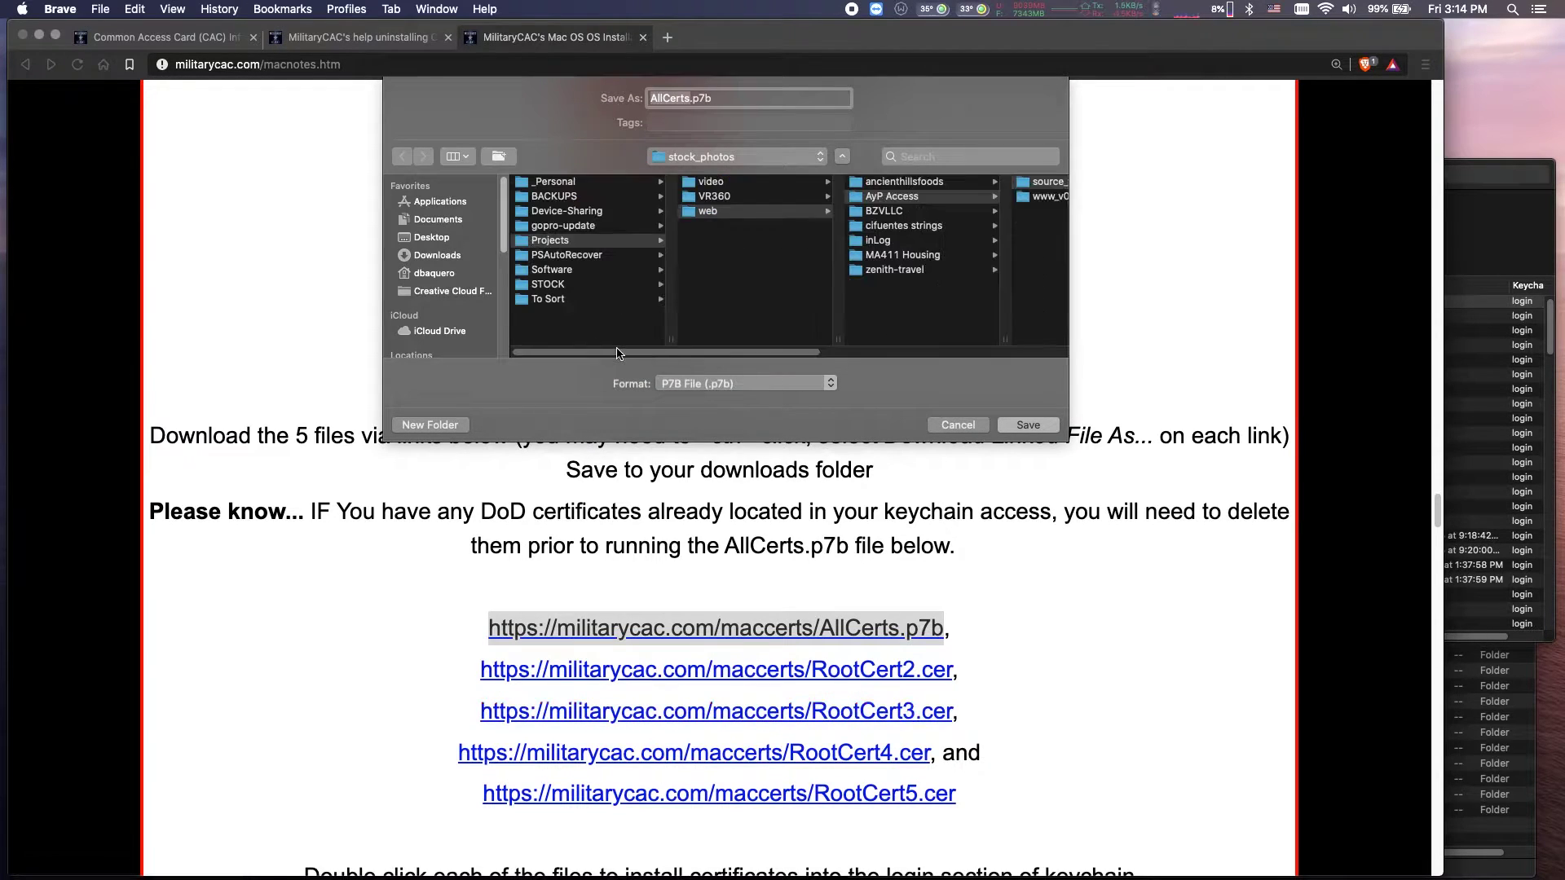
# Create a folder named MIL CAC inside the Software folder as the save location.
pyautogui.click(552, 269)
pyautogui.click(431, 424)
pyautogui.write('MI')
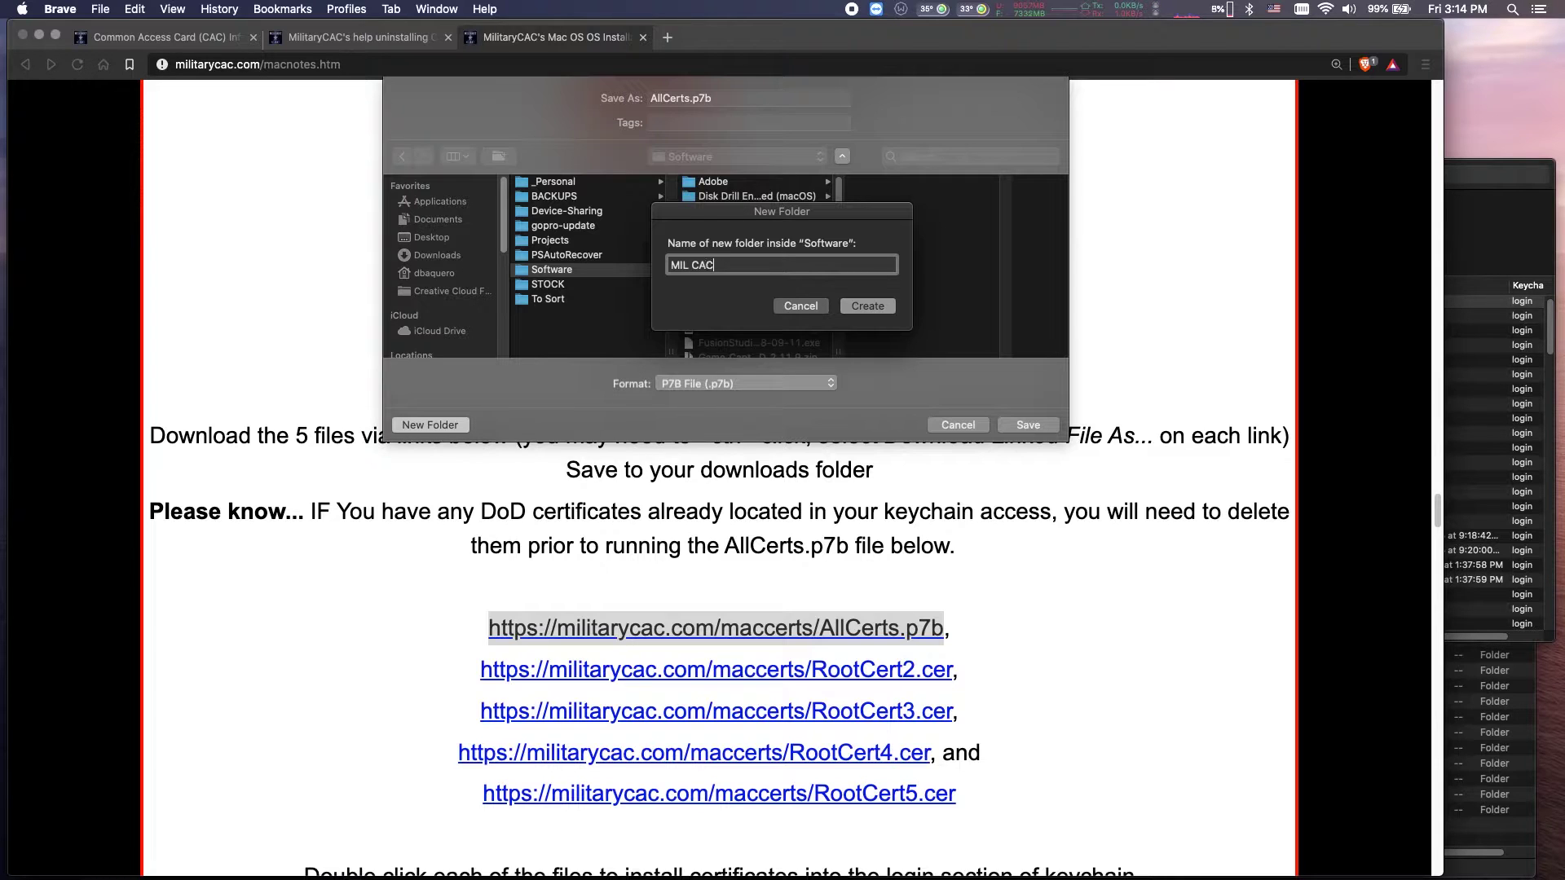
pyautogui.write('L CAC')
pyautogui.press('Return')
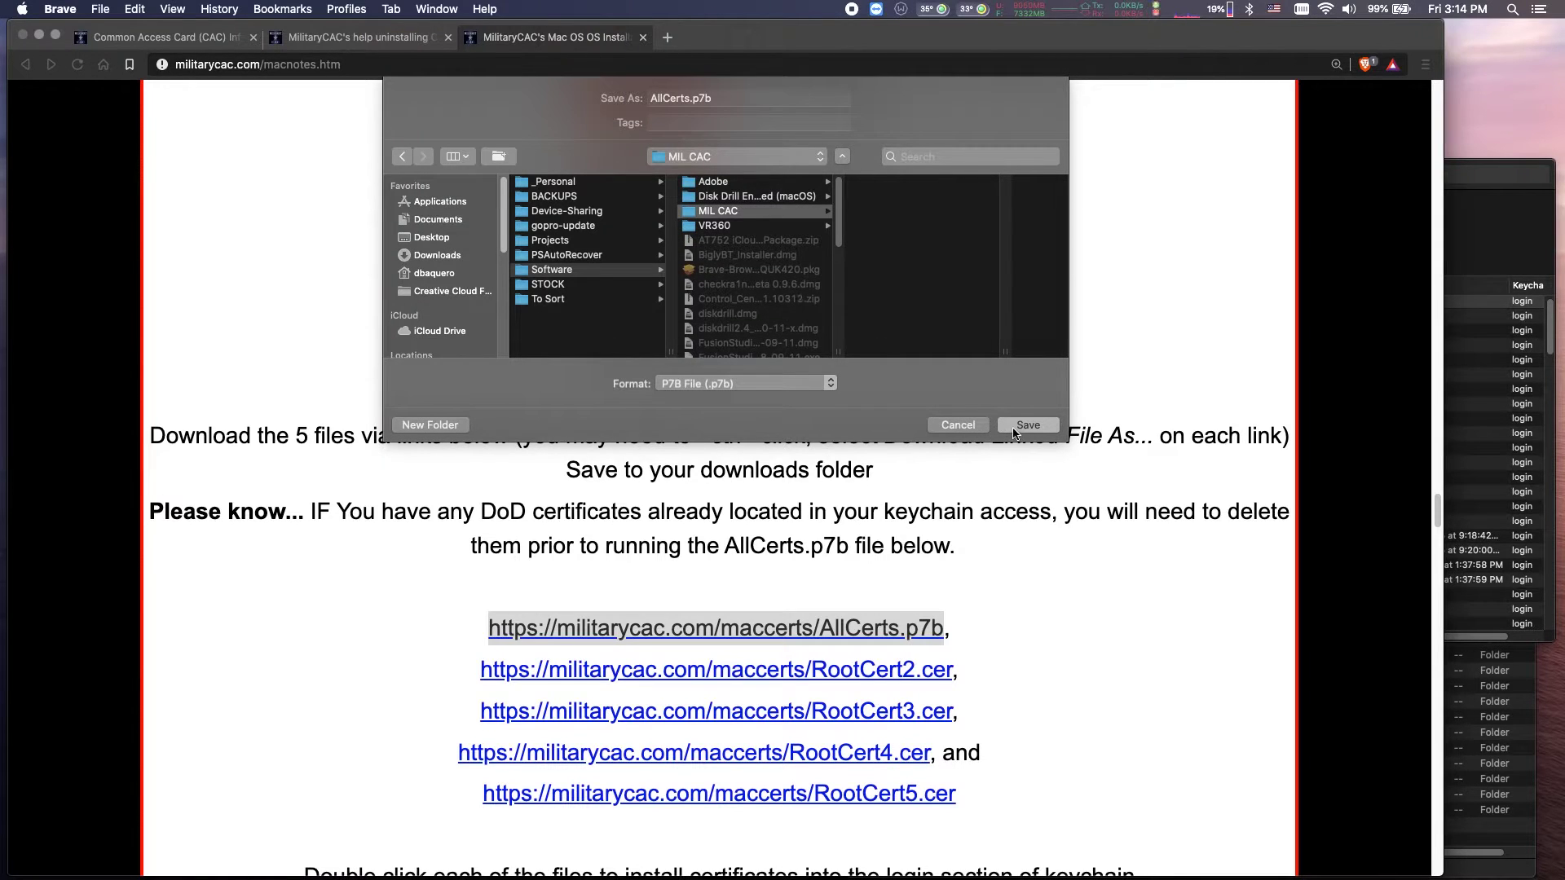
# Create a 2020-06-03 folder inside MIL CAC and save AllCerts.p7b in it.
pyautogui.click(430, 424)
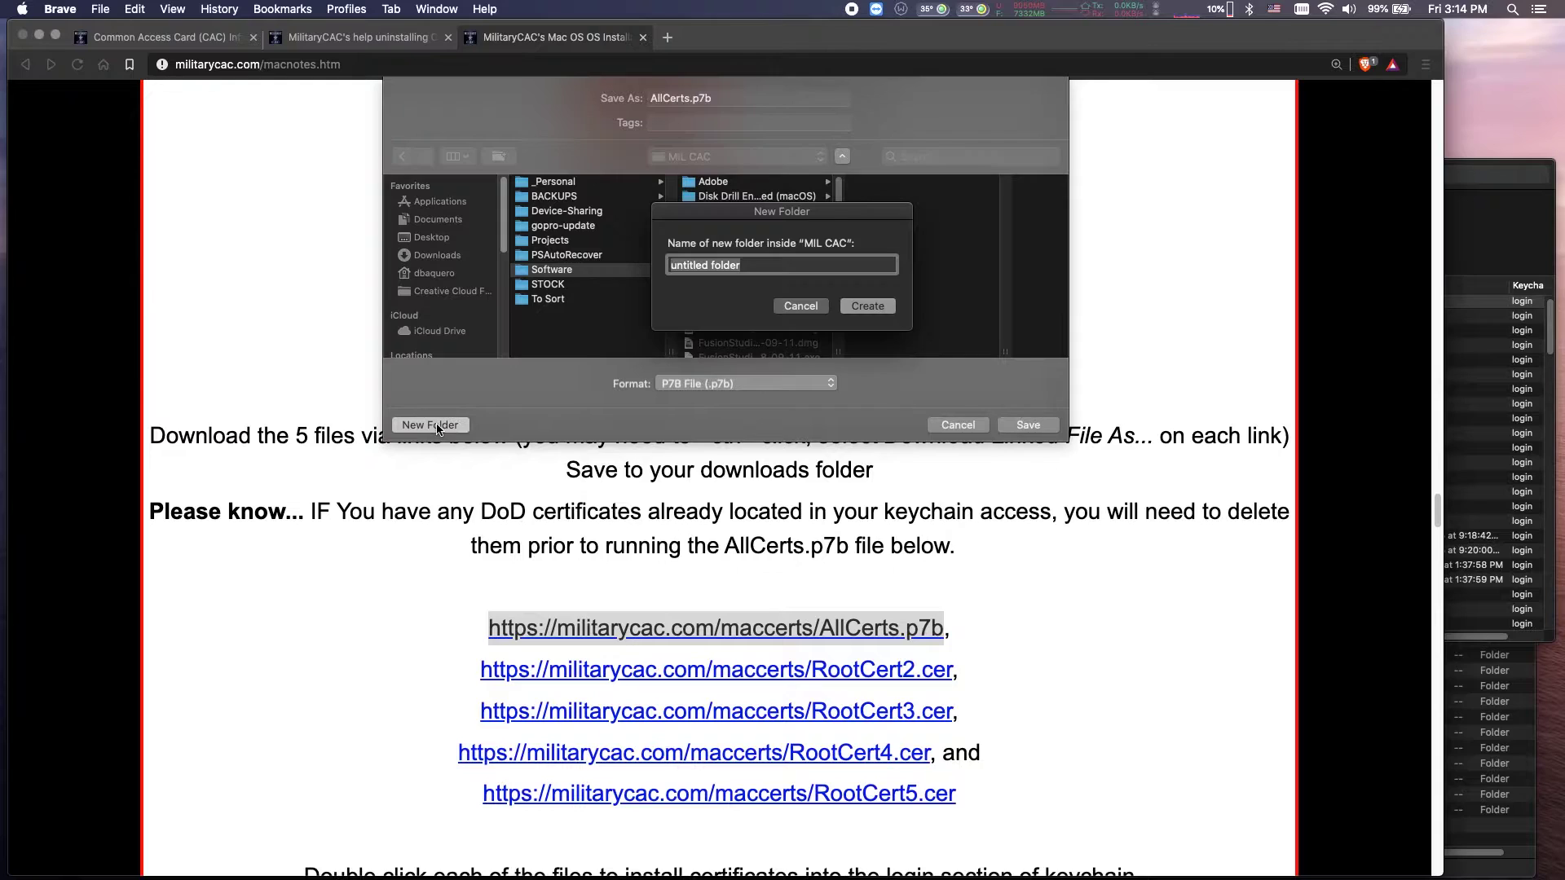
pyautogui.write('20')
pyautogui.press('Return')
pyautogui.click(1028, 424)
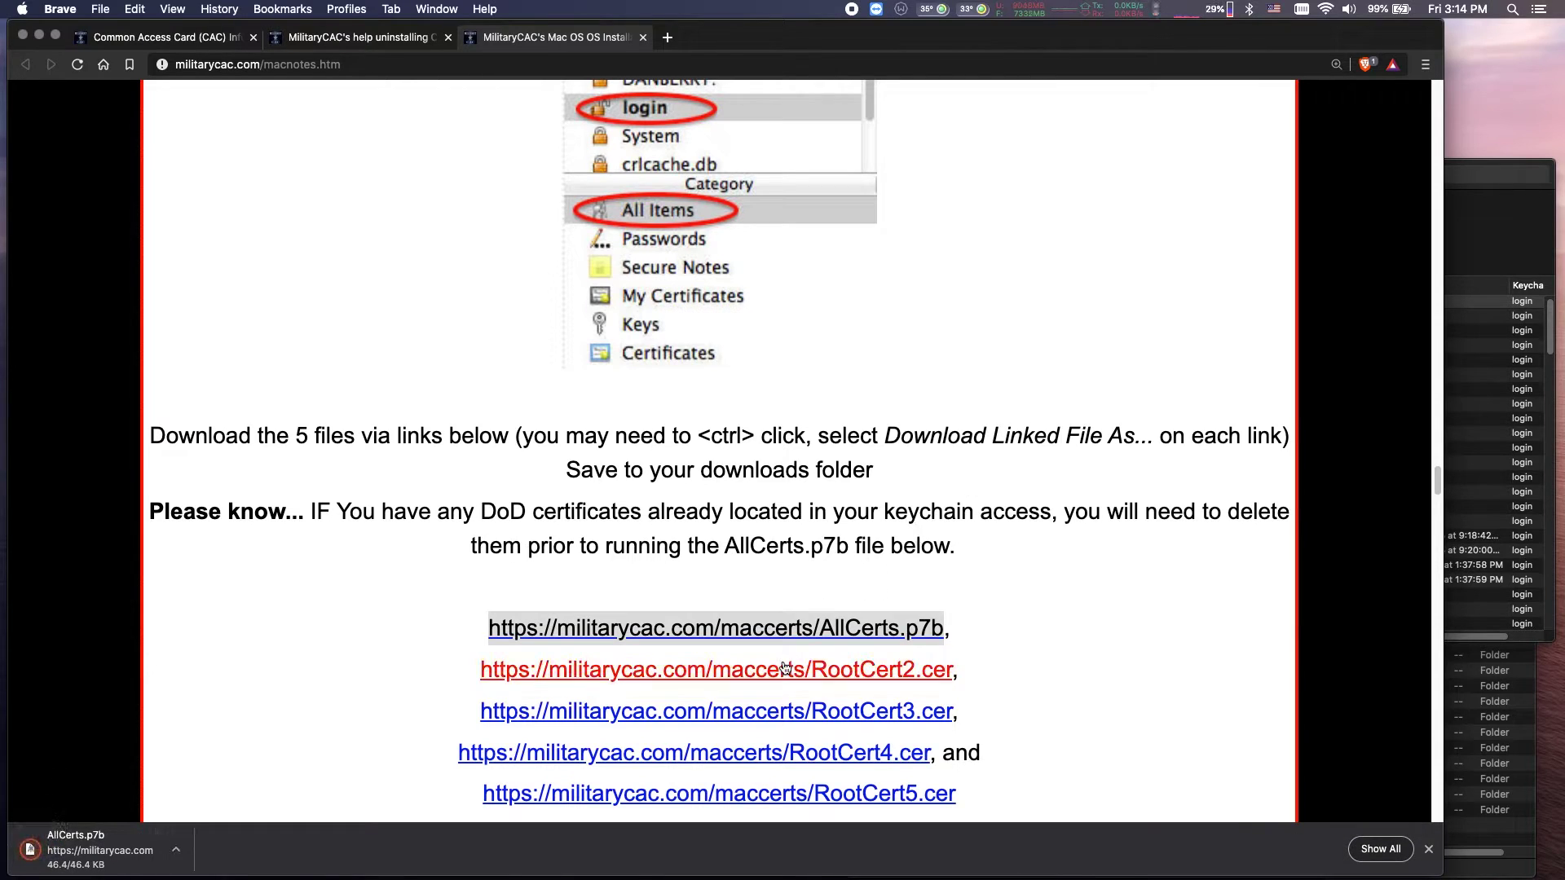
# Save the linked RootCert2.cer and RootCert3.cer files to the 2020-06-03 folder.
pyautogui.rightClick(784, 670)
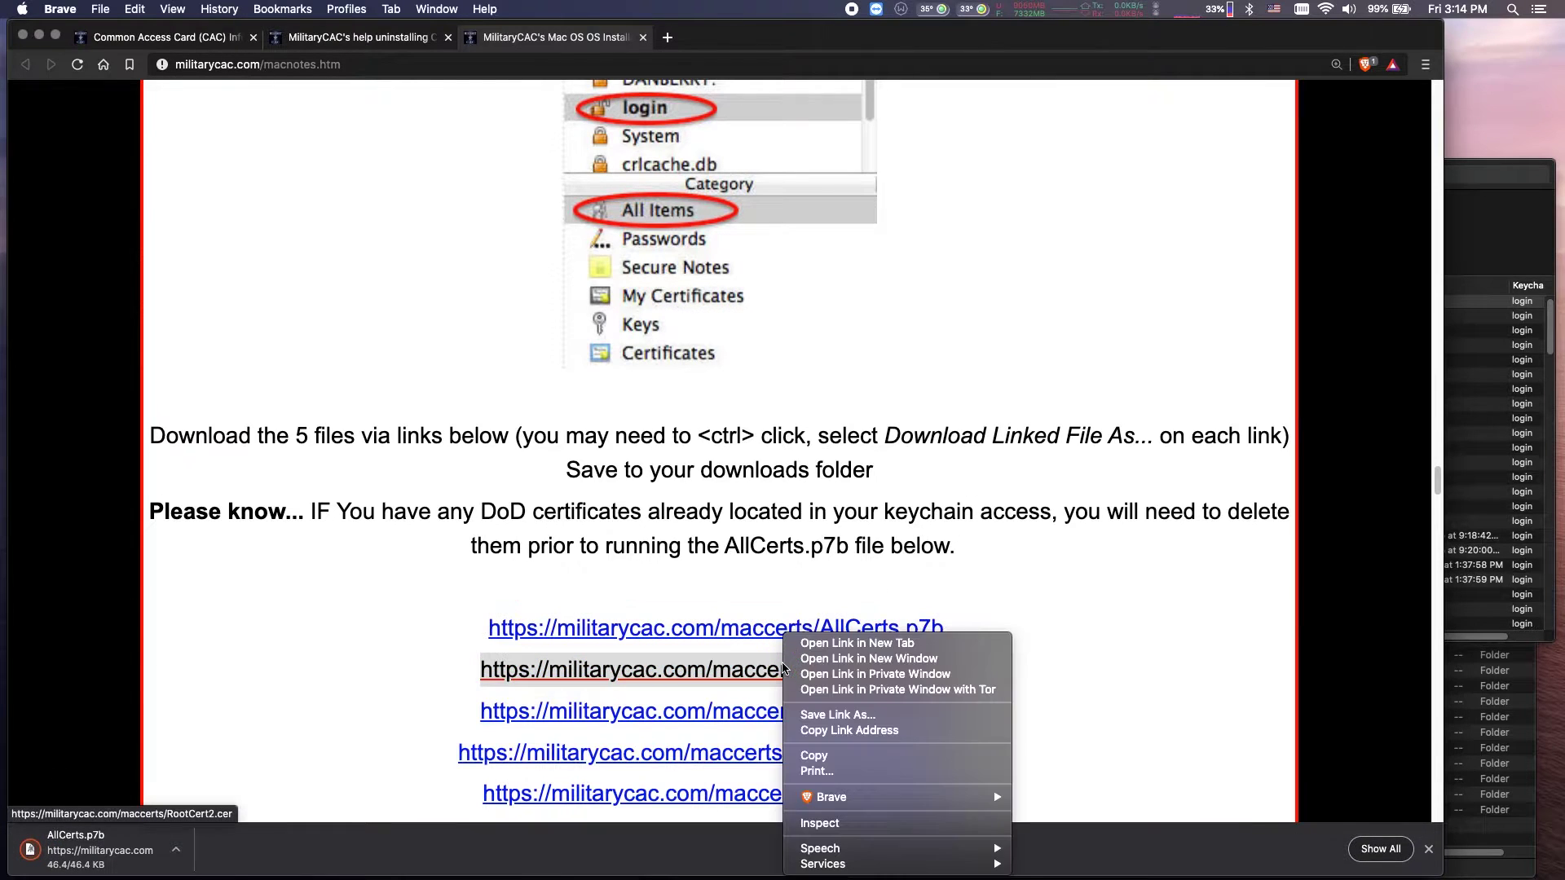
pyautogui.click(896, 718)
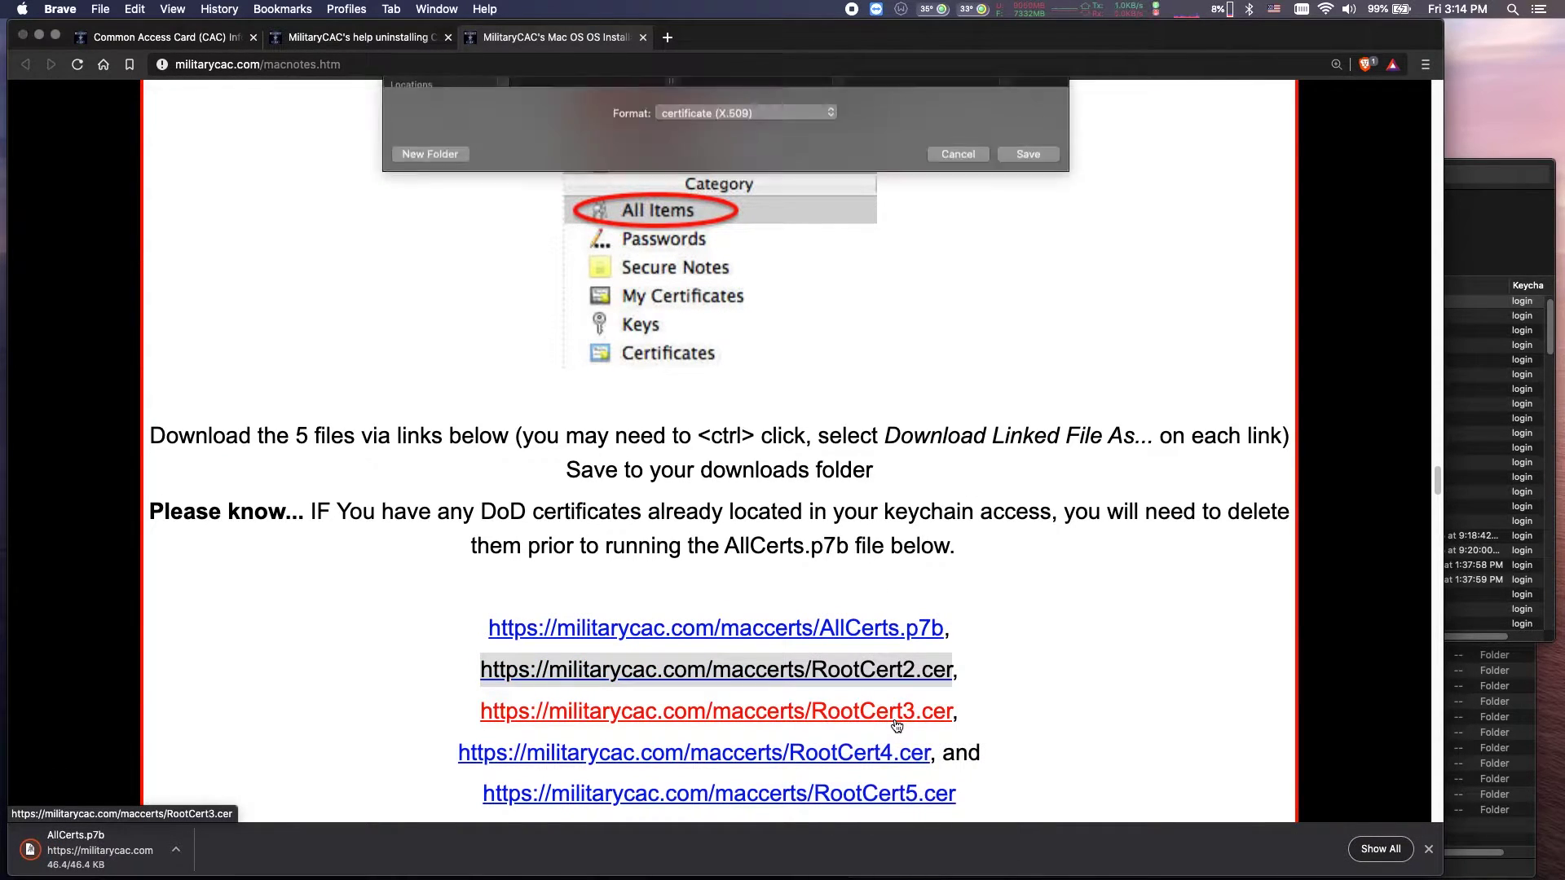
pyautogui.press('Return')
pyautogui.rightClick(888, 711)
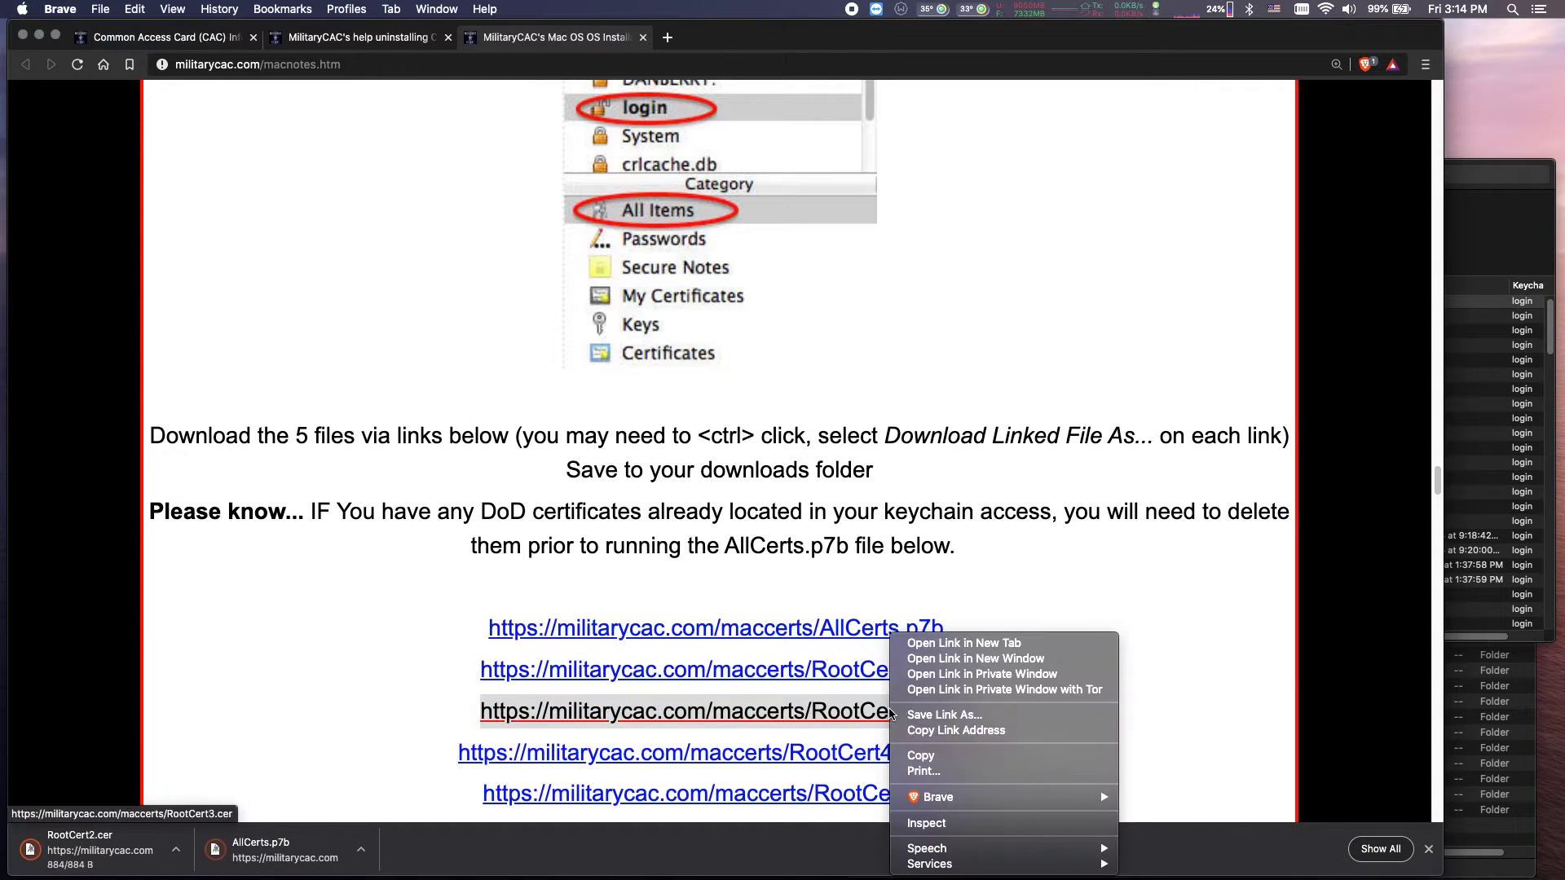
pyautogui.click(978, 717)
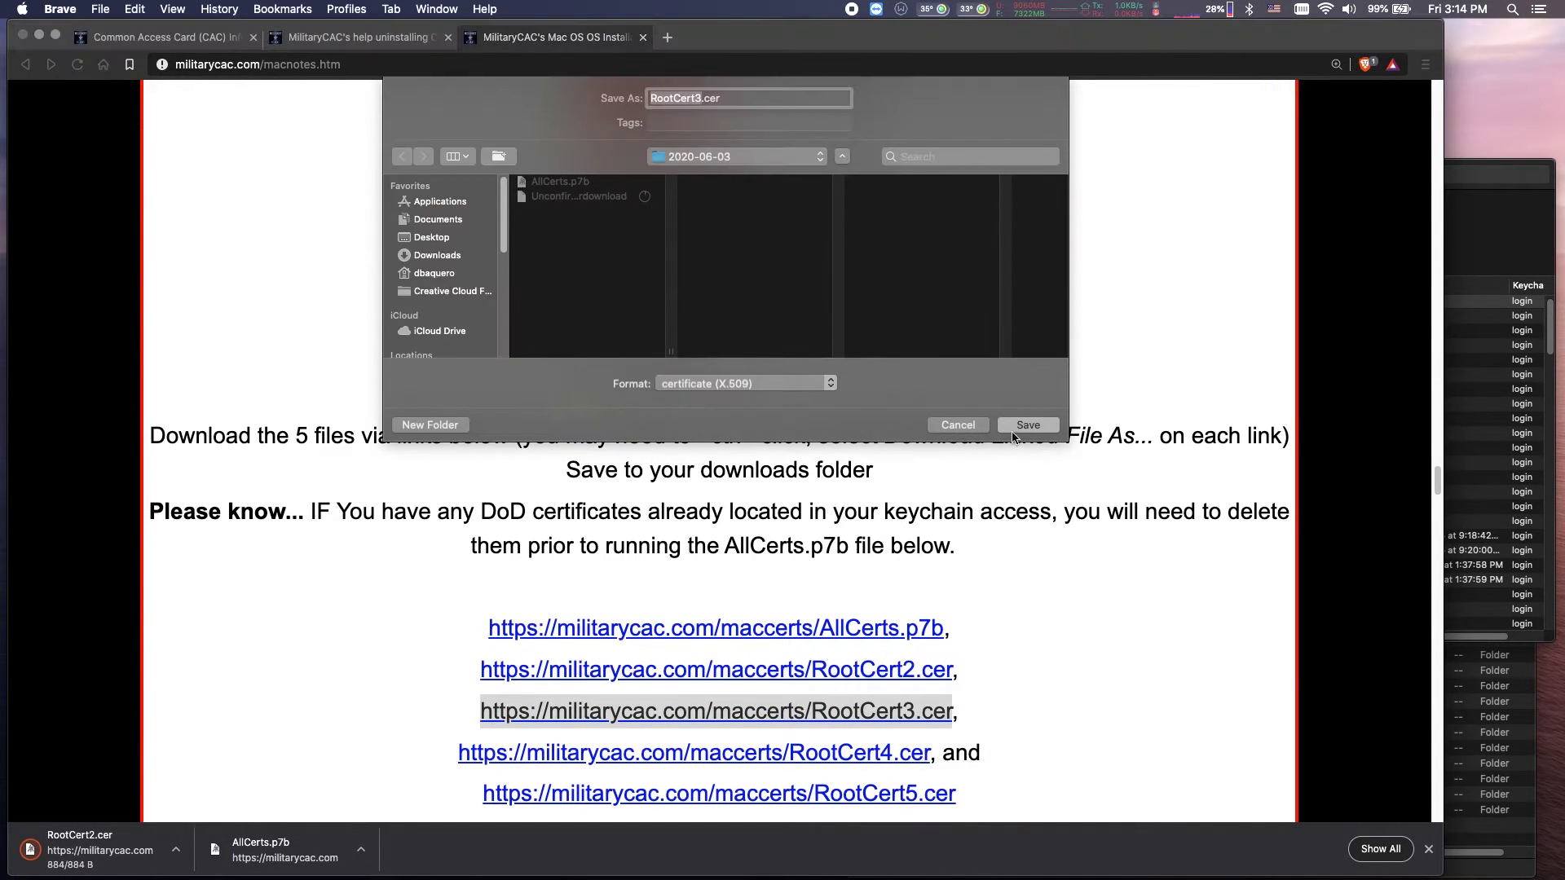
pyautogui.press('Return')
# Save the linked RootCert4.cer and RootCert5.cer files to the same folder as the other certificates.
pyautogui.rightClick(785, 753)
pyautogui.click(914, 715)
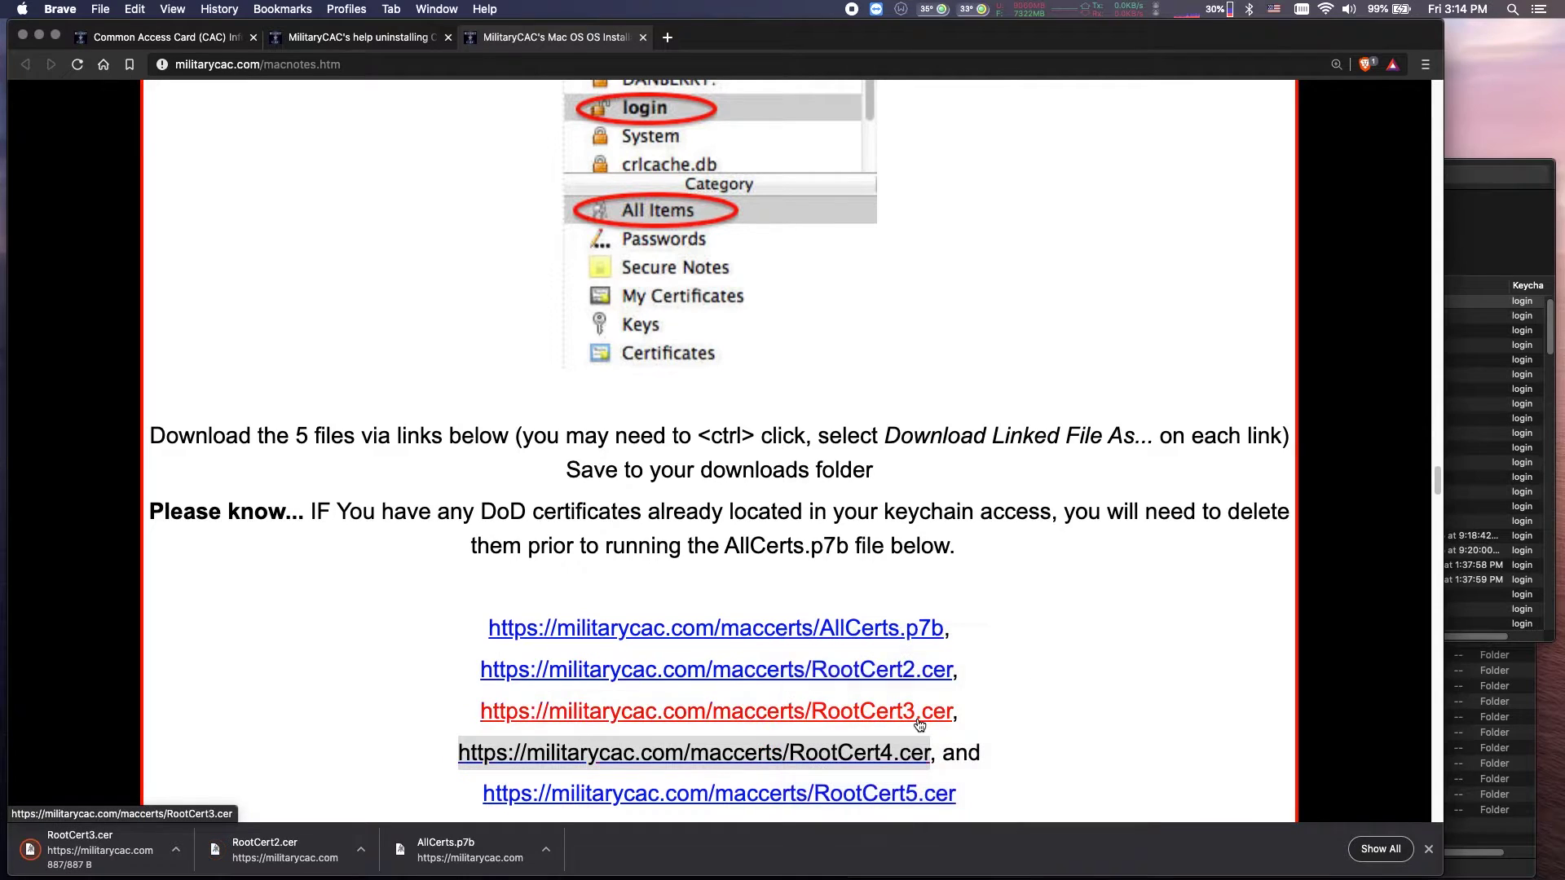
pyautogui.click(1029, 423)
pyautogui.rightClick(840, 793)
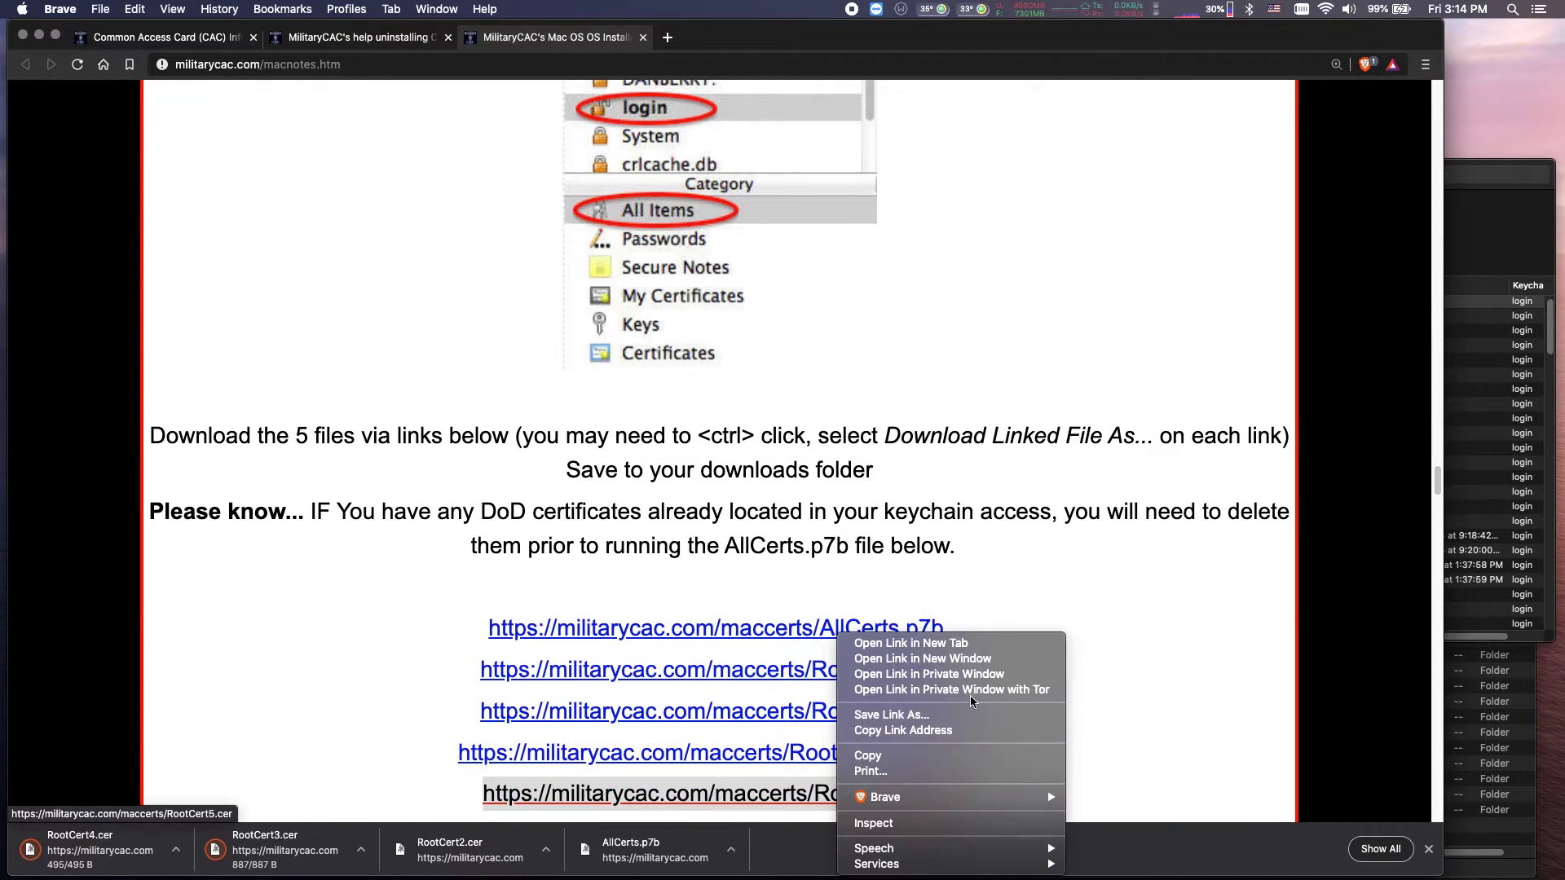
pyautogui.click(975, 709)
pyautogui.click(1028, 425)
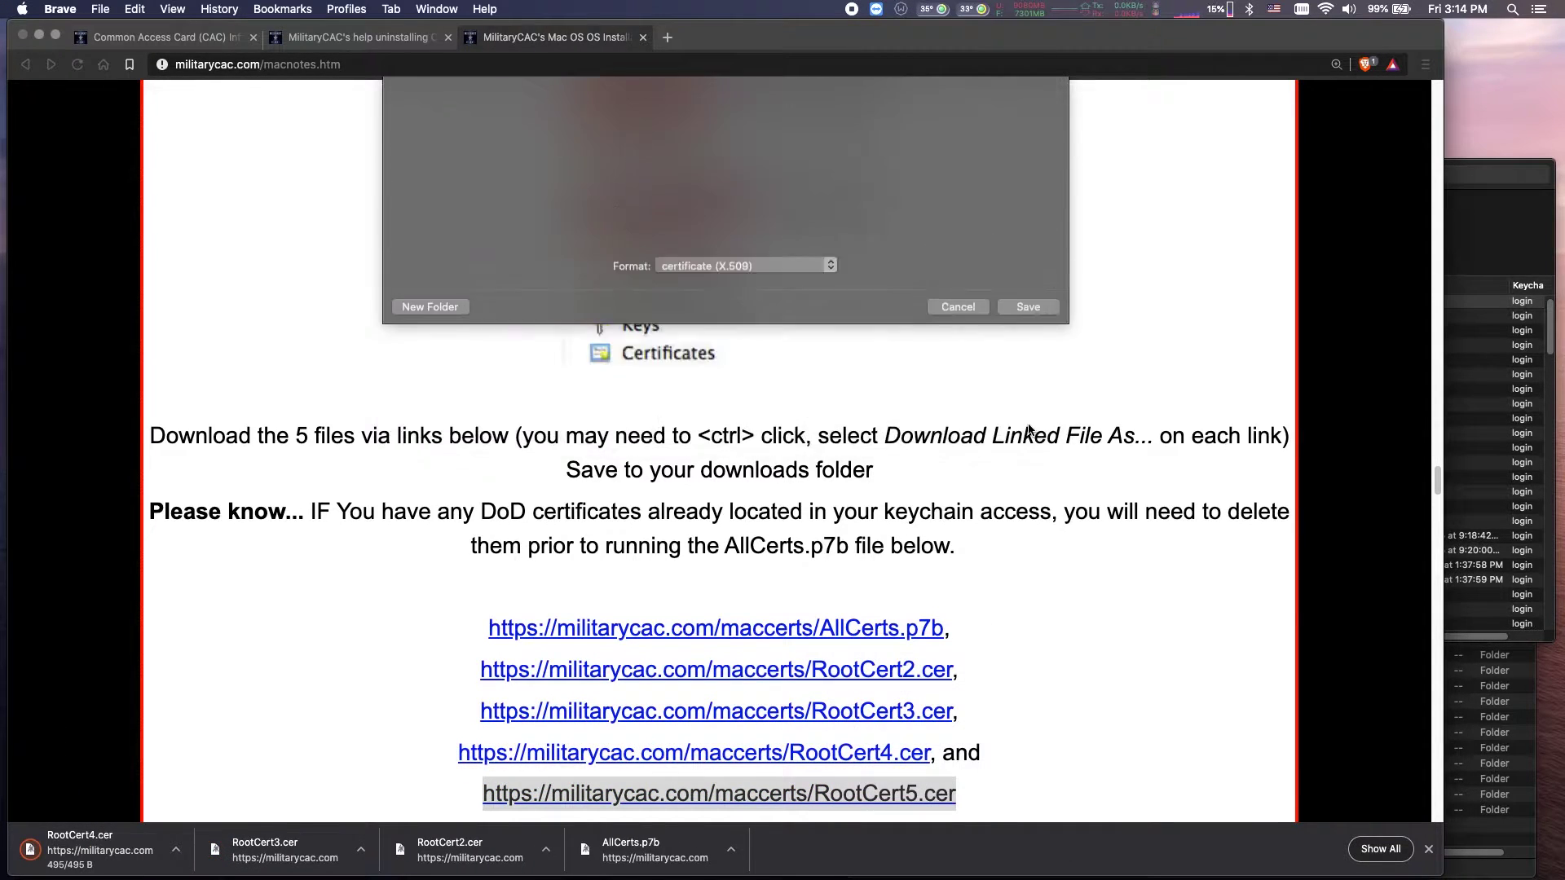
# Read the instruction below the download links about installing the certificate files into the login keychain.
pyautogui.scroll(-1, 1015, 432)
pyautogui.scroll(-4, 1019, 429)
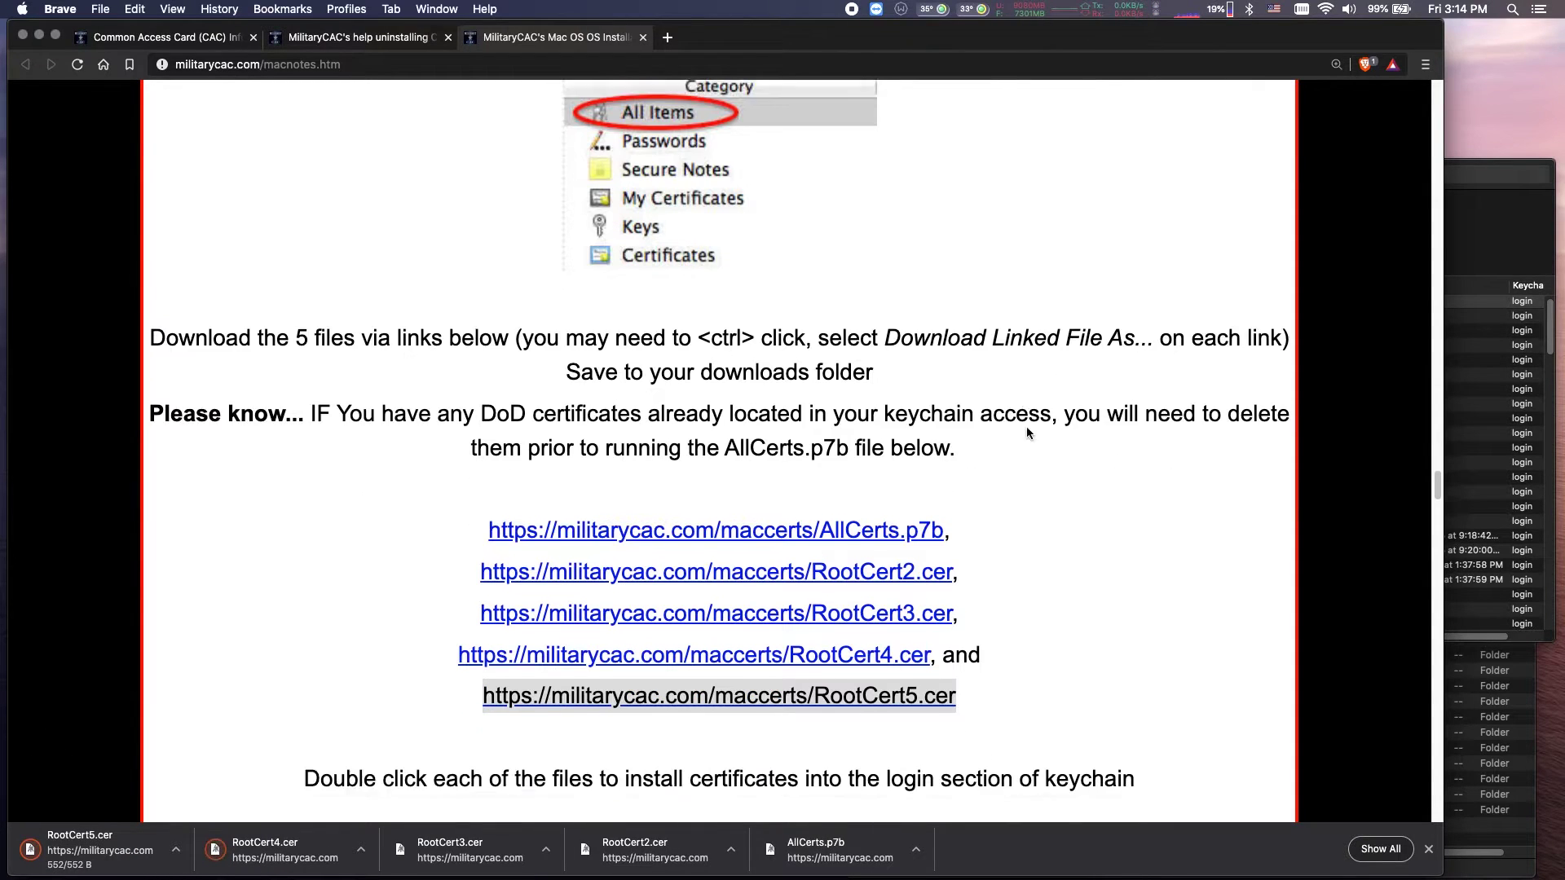
pyautogui.scroll(-3, 1074, 433)
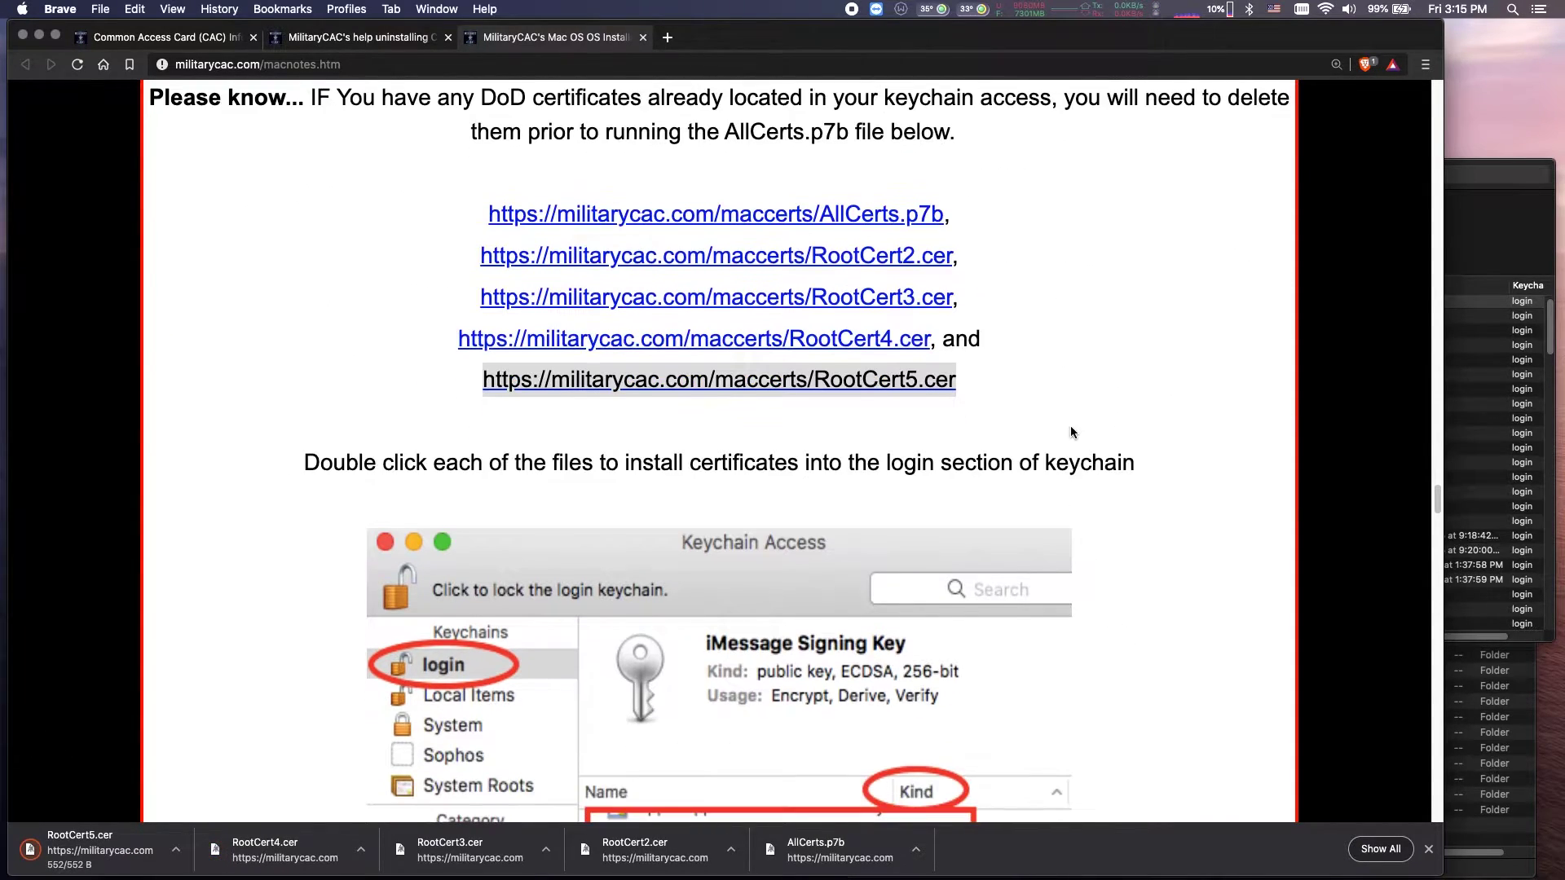
# Add AllCerts.p7b and RootCert2.cer through RootCert5.cer from the 2020-06-03 folder to the login keychain in Keychain Access.
pyautogui.scroll(-2, 1069, 432)
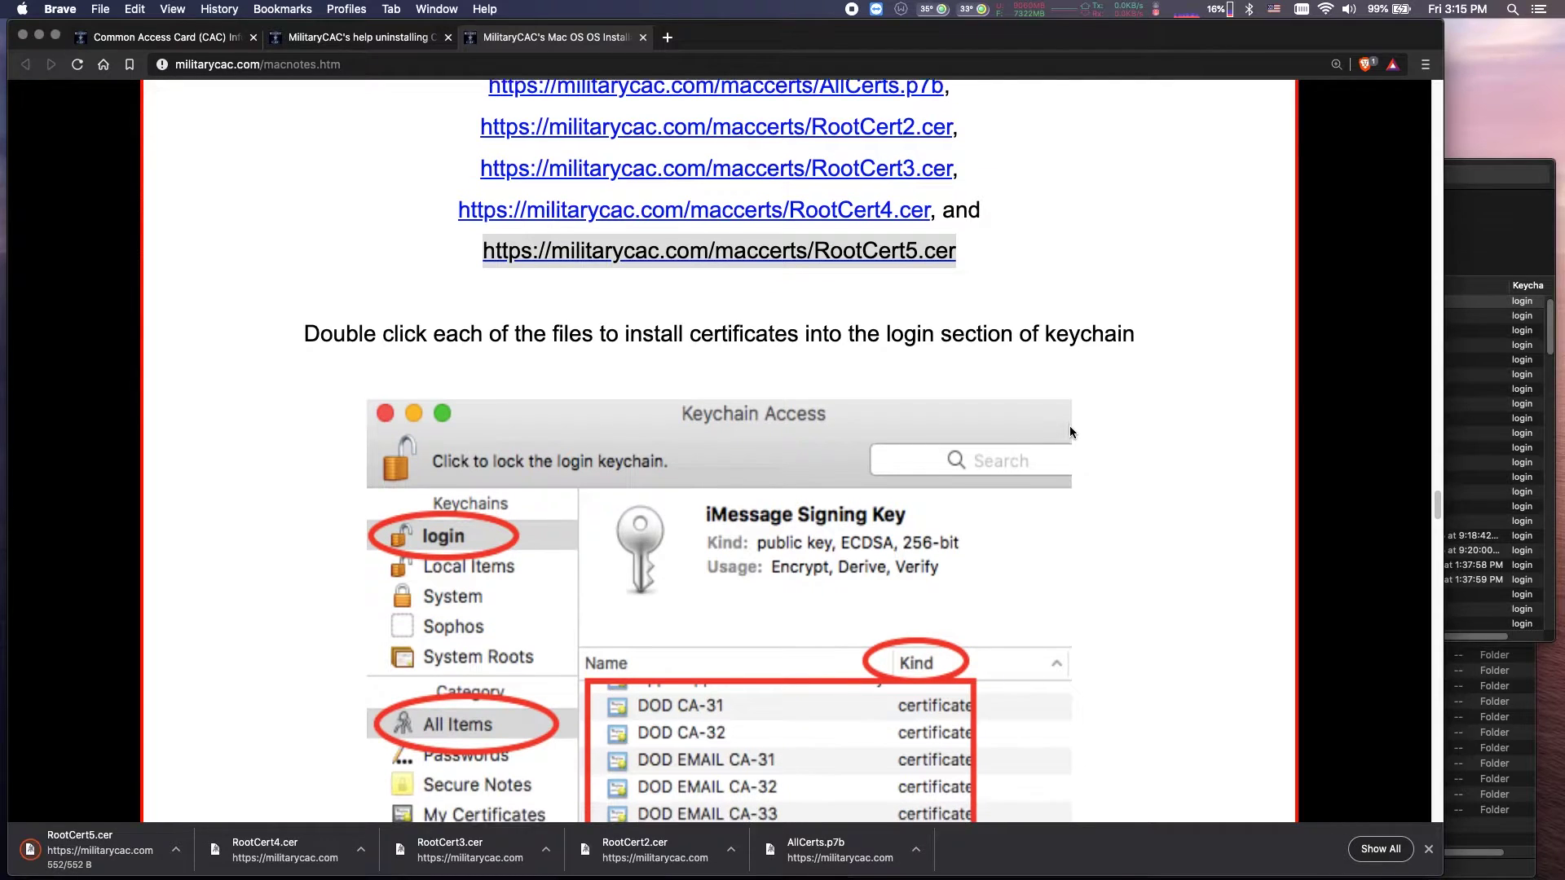
pyautogui.press('super+Tab')
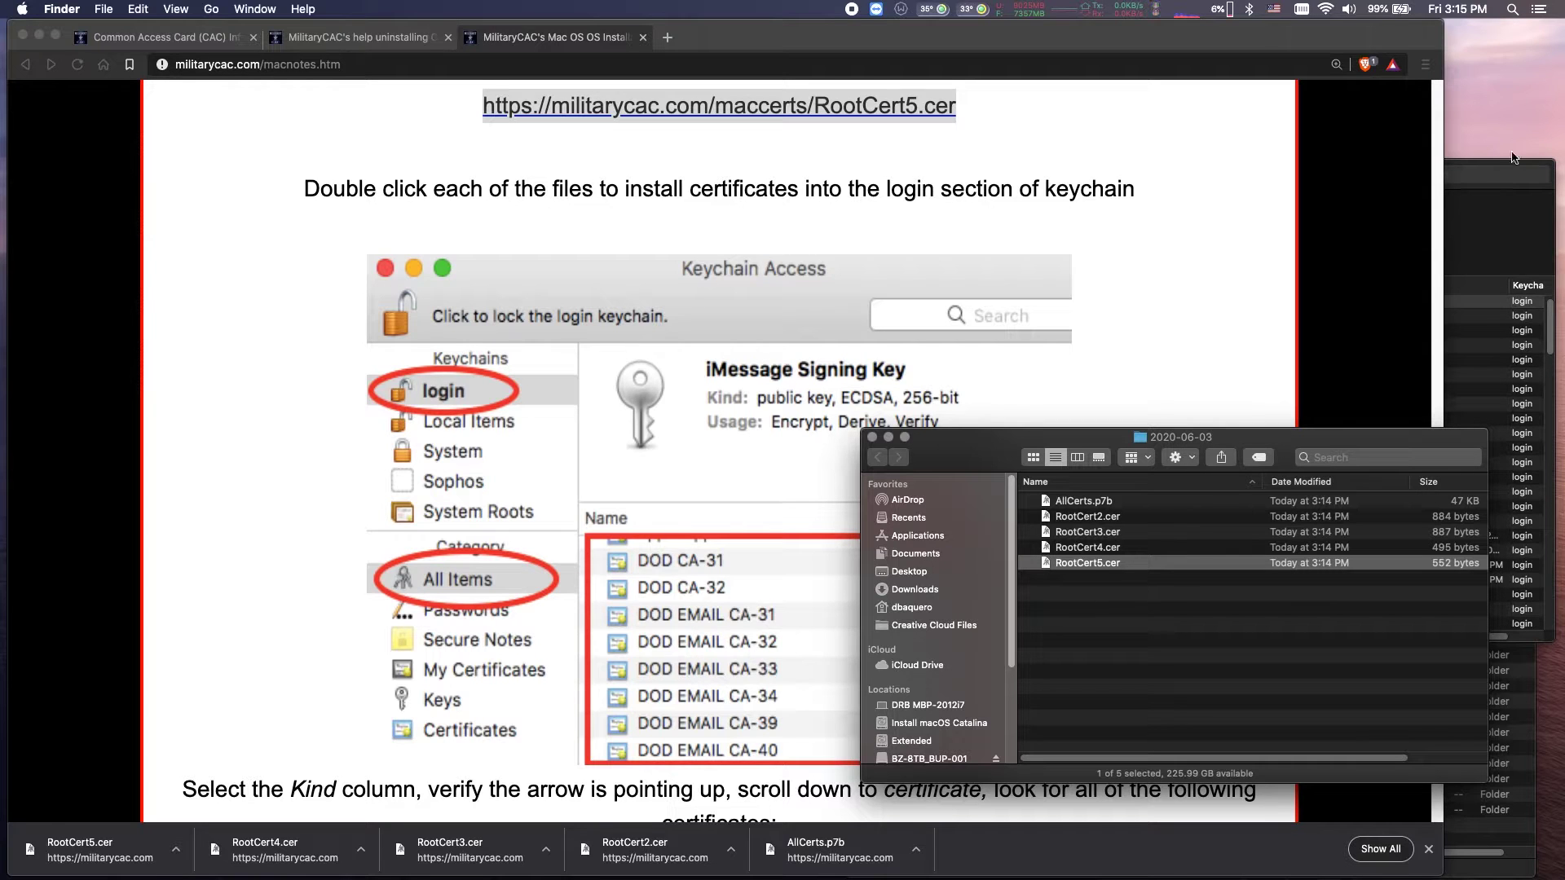
pyautogui.click(1484, 195)
pyautogui.moveTo(1314, 174); pyautogui.dragTo(654, 127)
pyautogui.click(1056, 513)
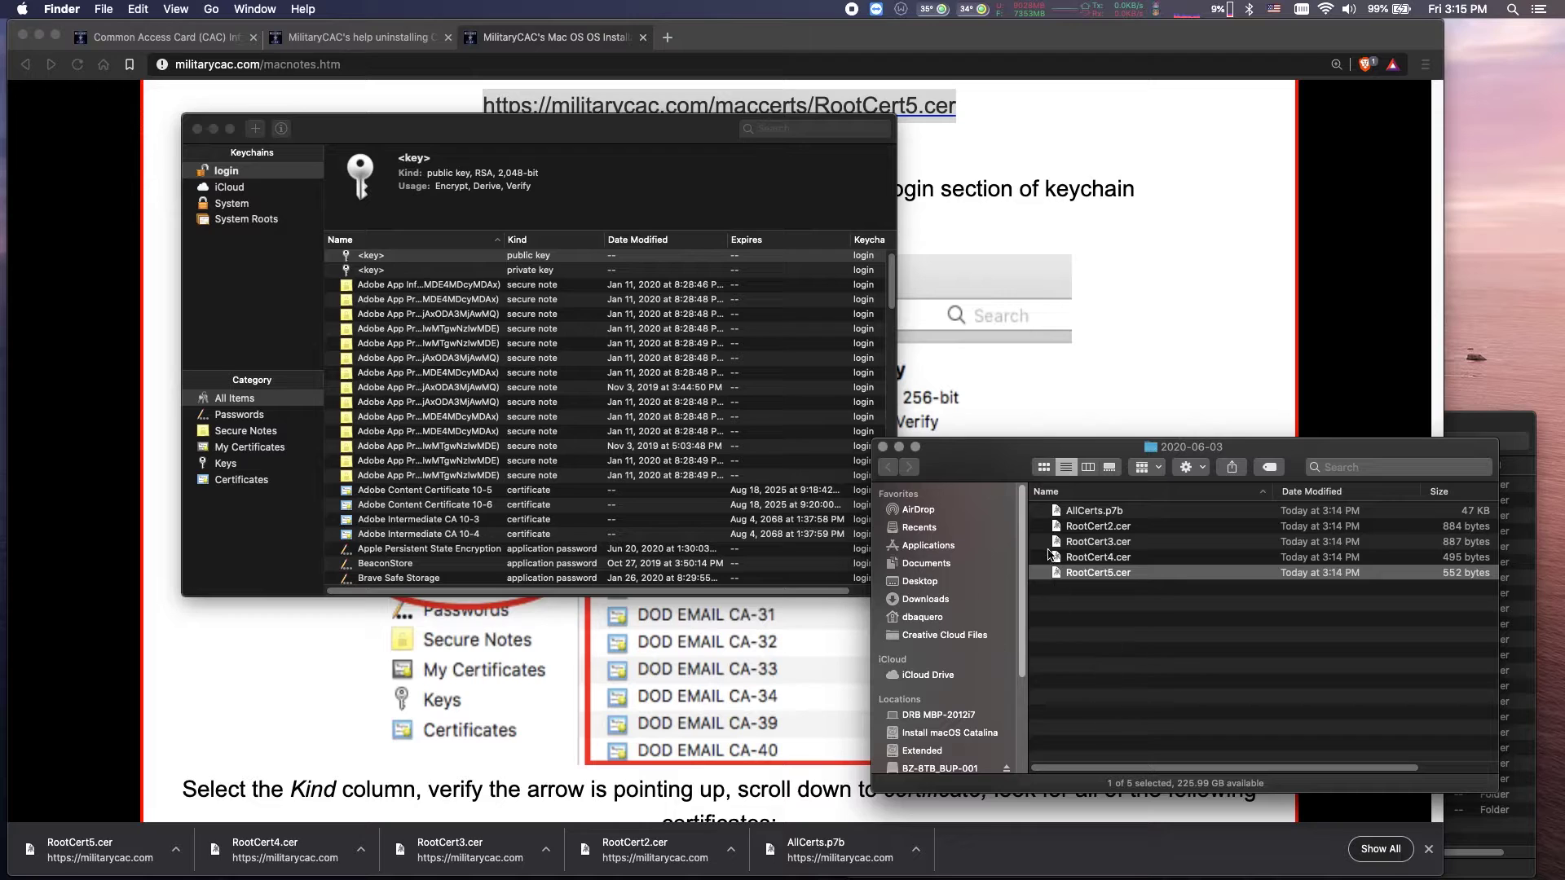
pyautogui.moveTo(1090, 630); pyautogui.dragTo(544, 335)
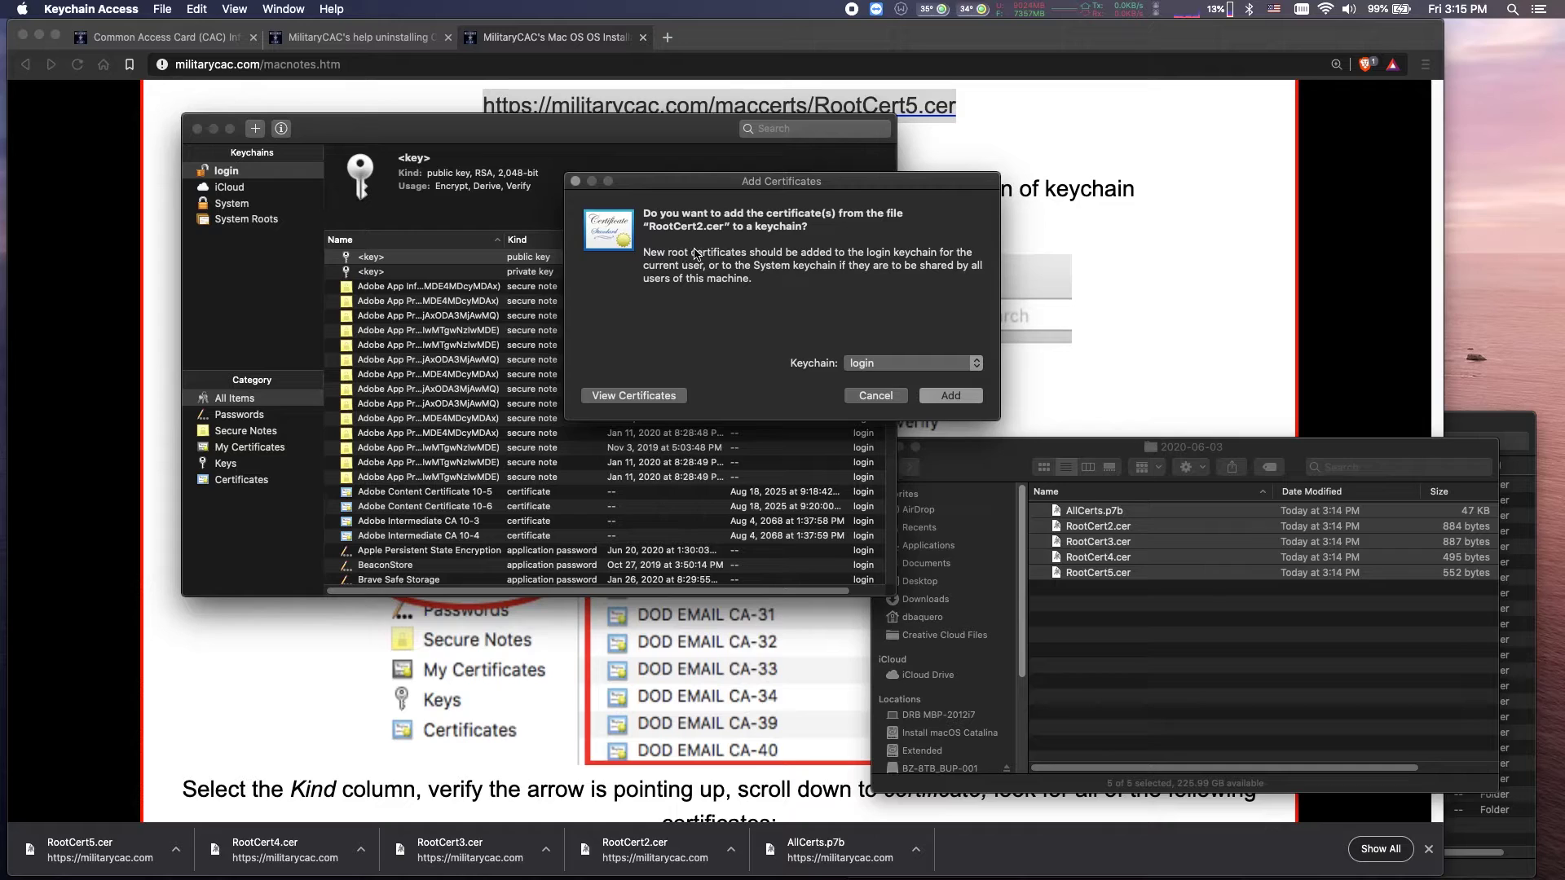
pyautogui.click(950, 397)
pyautogui.click(973, 399)
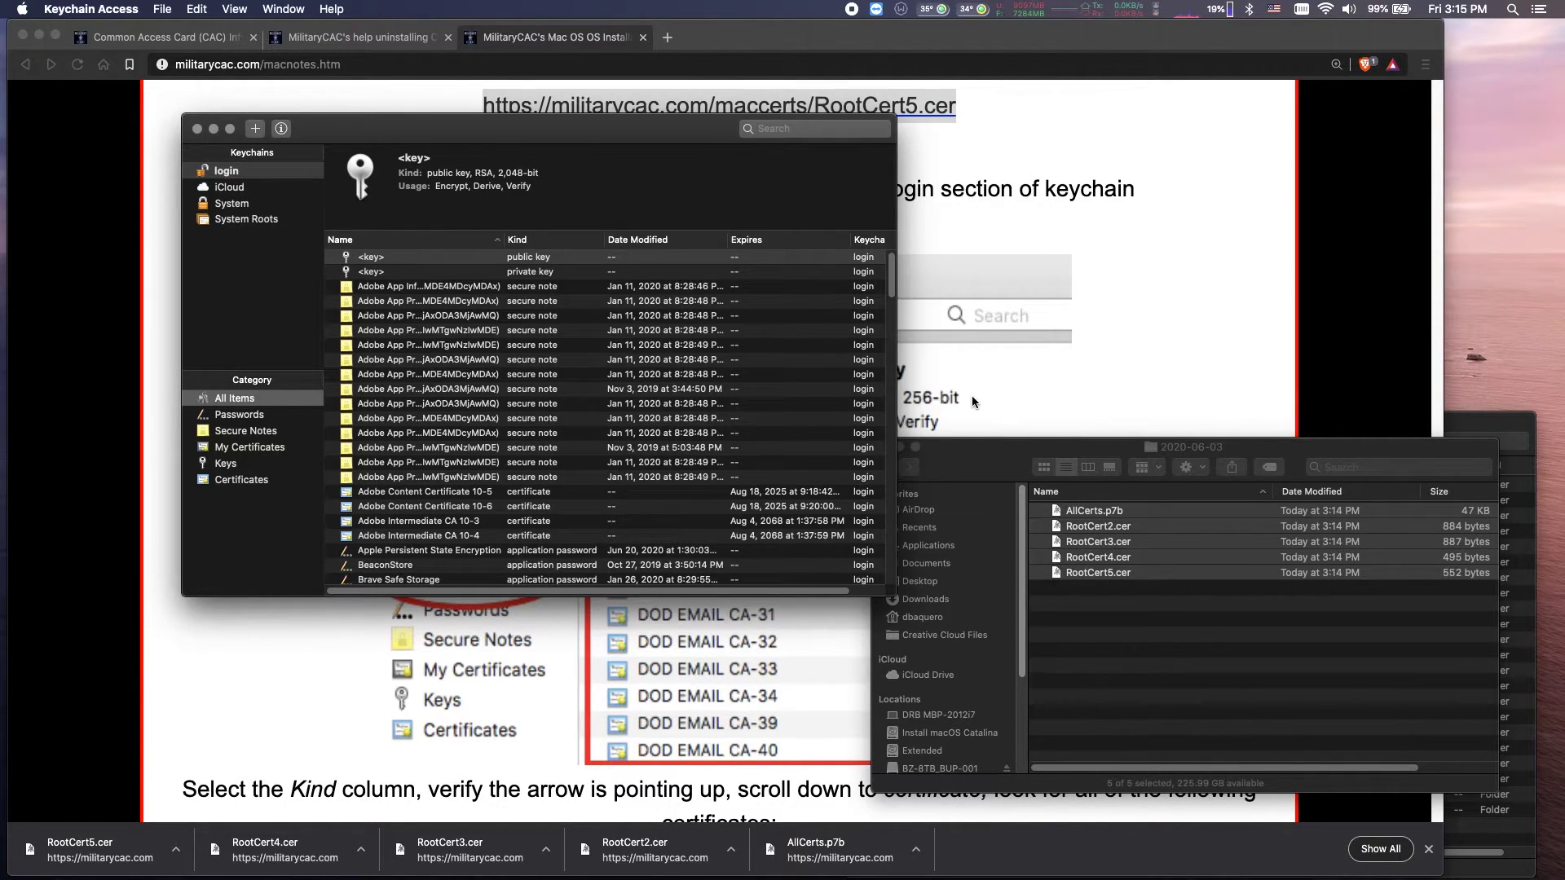
pyautogui.click(1121, 617)
pyautogui.click(1132, 644)
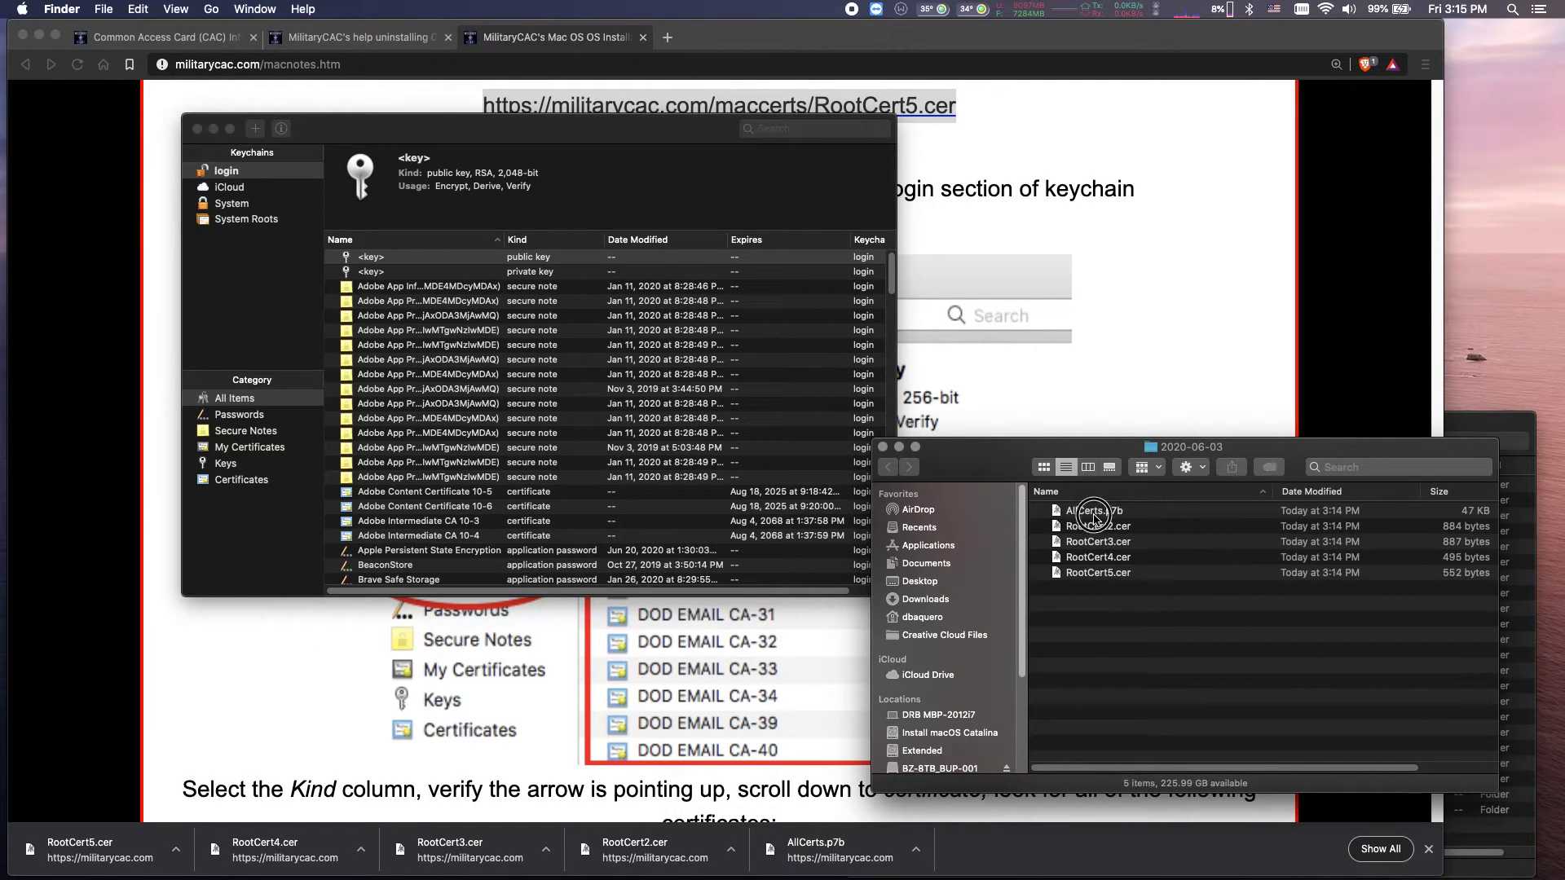
pyautogui.doubleClick(1094, 514)
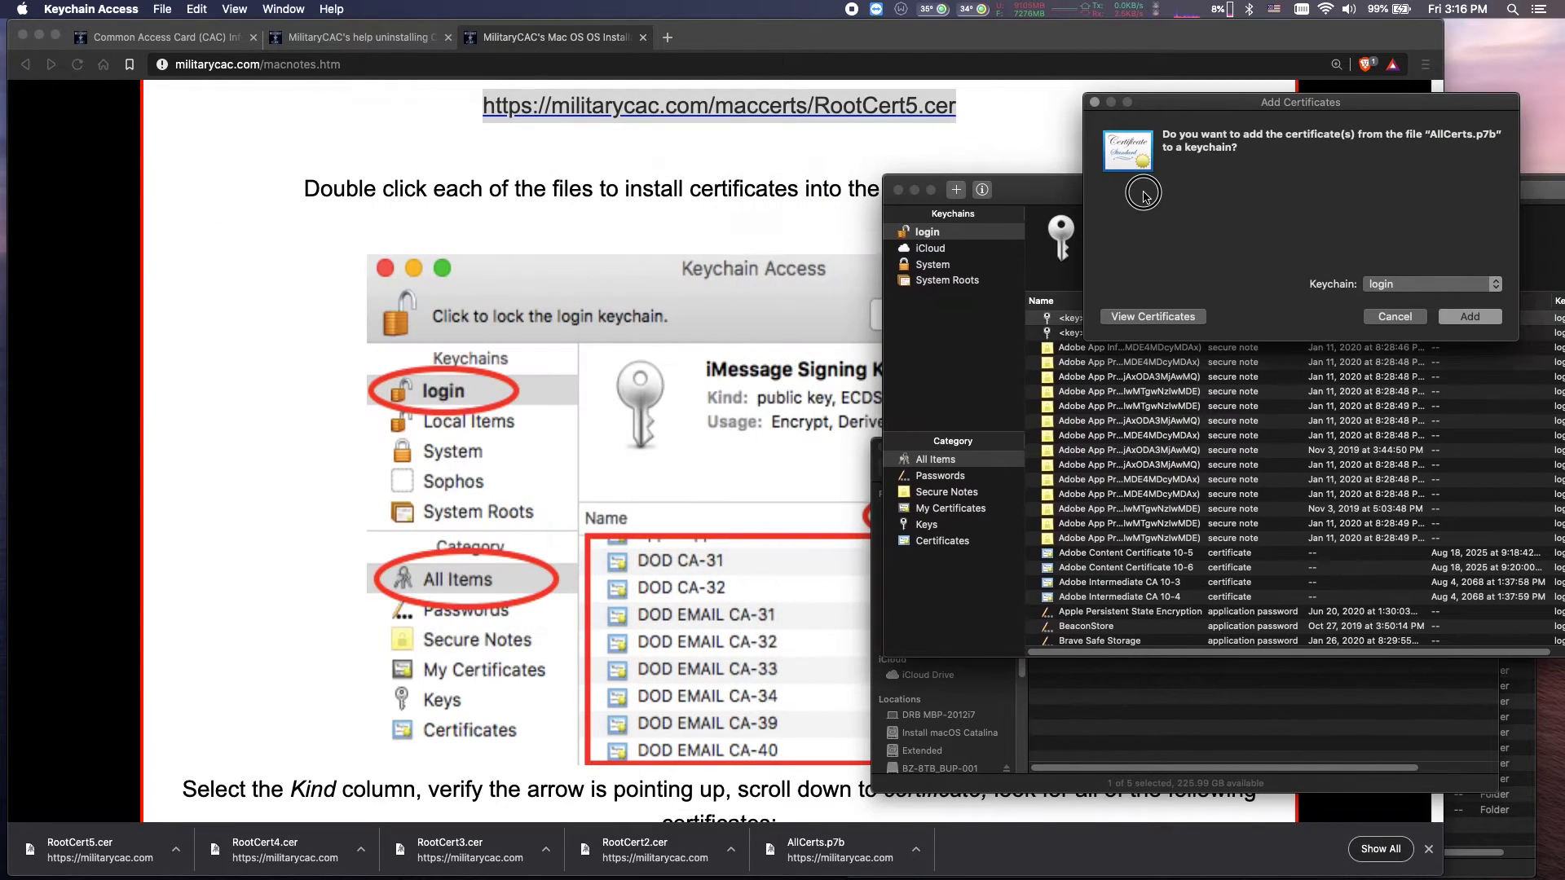
pyautogui.click(1095, 106)
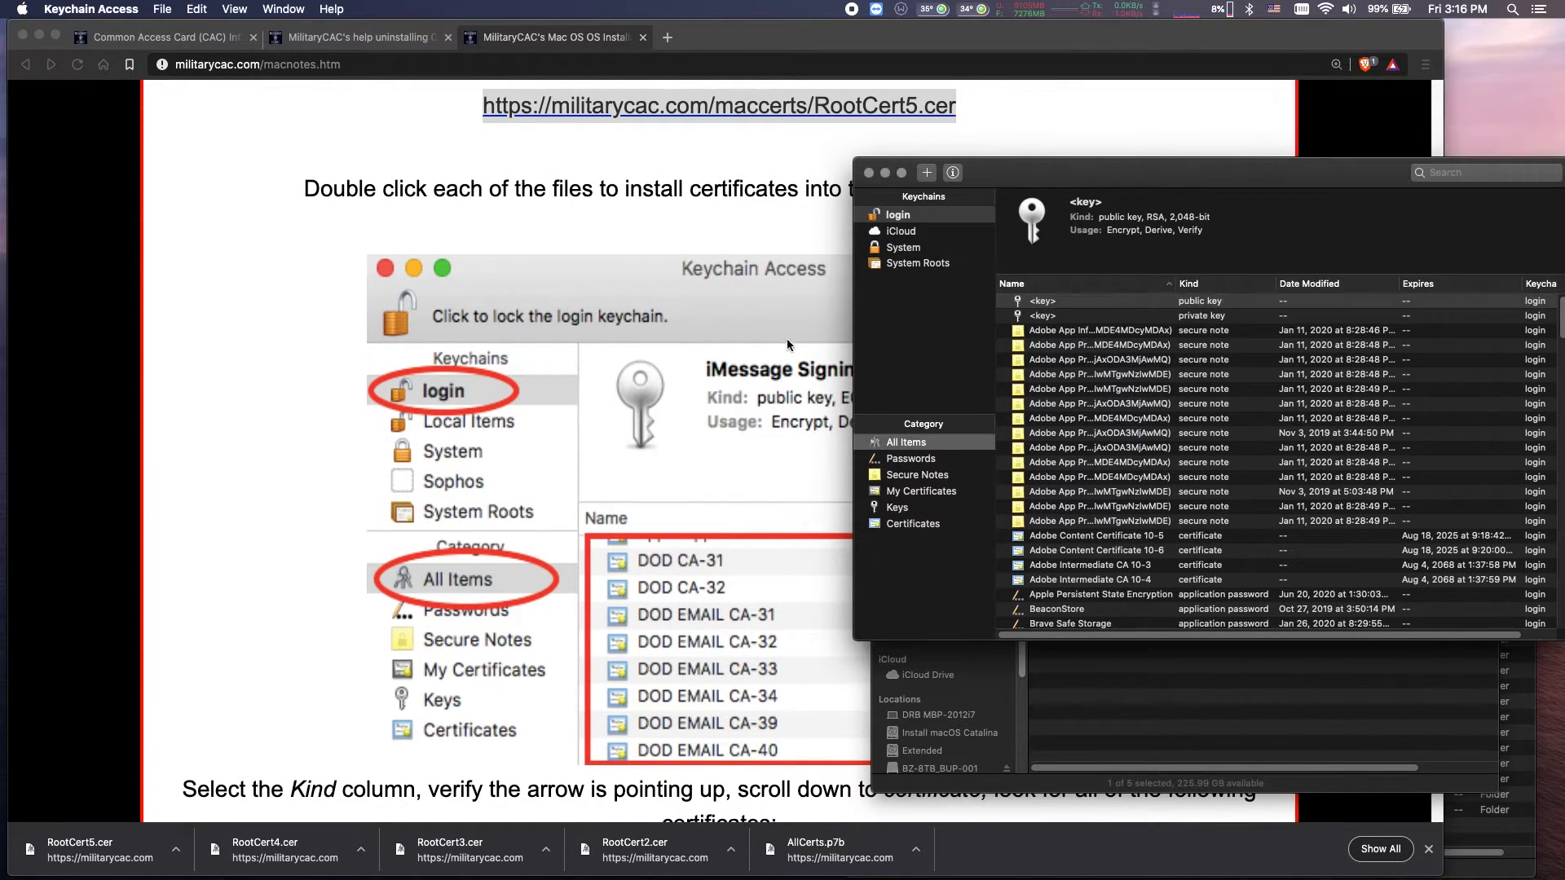
# Sort the login keychain's items by Kind in ascending order, as the web page instructs.
pyautogui.scroll(-5, 778, 392)
pyautogui.click(414, 683)
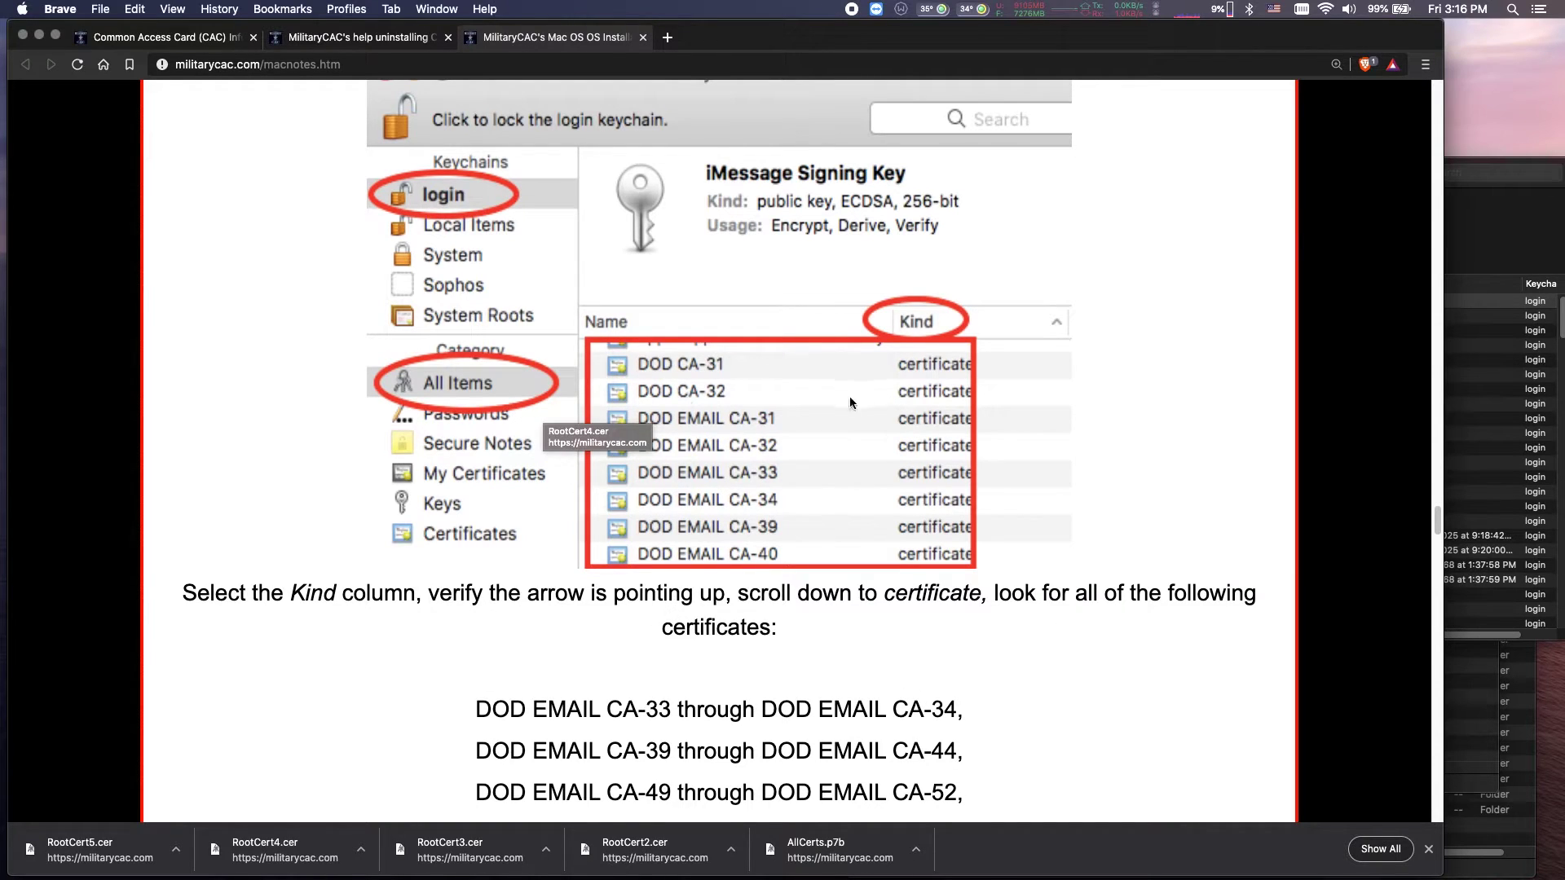
pyautogui.click(1508, 435)
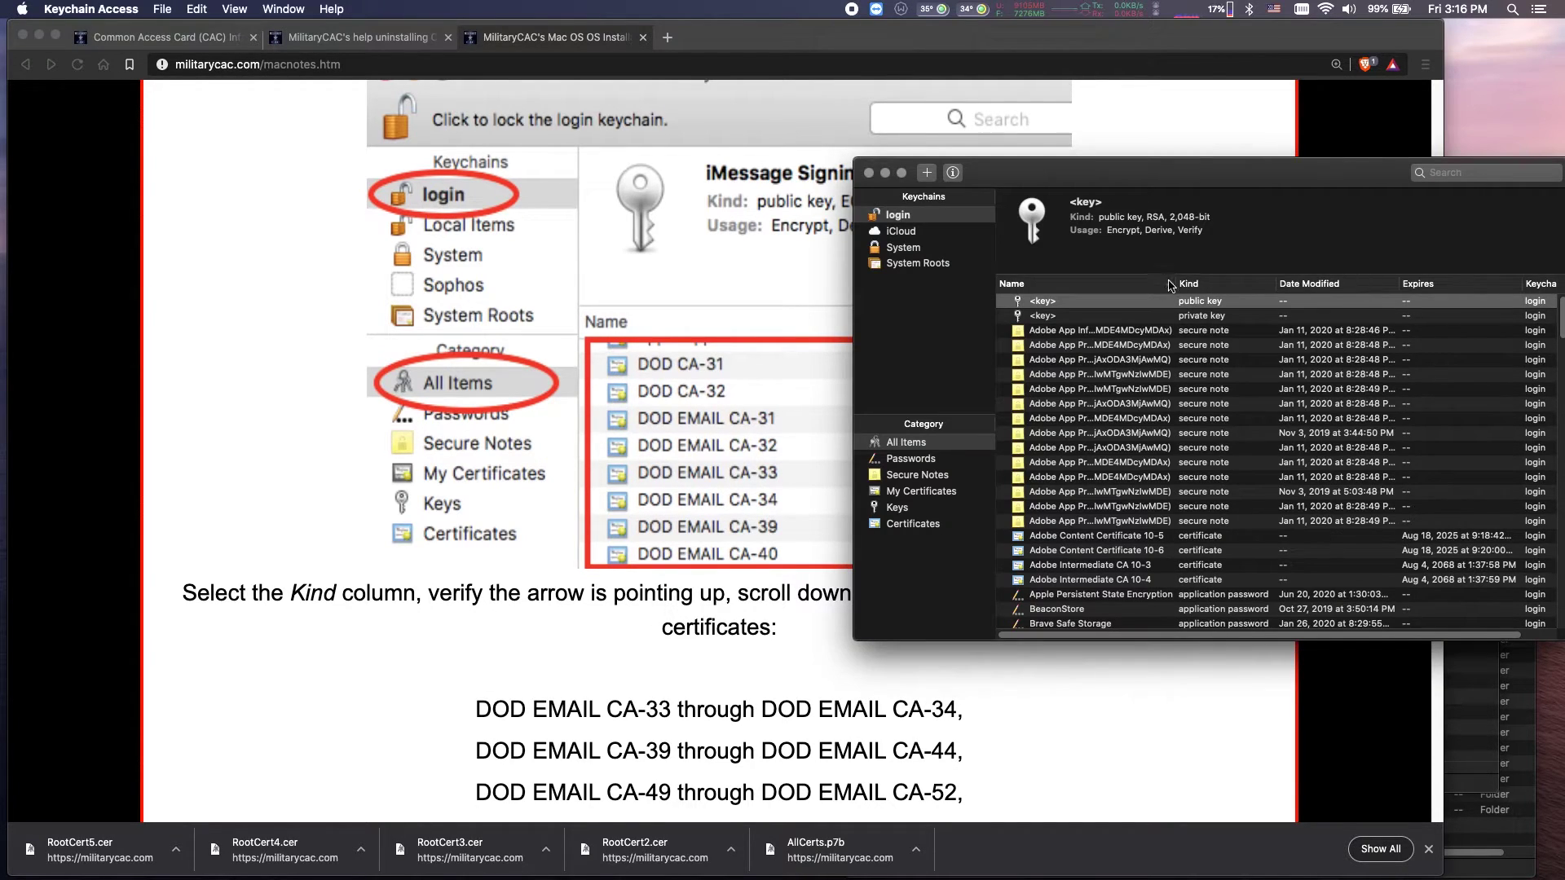
pyautogui.click(1212, 283)
# Look through the login keychain's certificate entries for the DOD EMAIL, ID, ID SW, Root and SW certificates.
pyautogui.scroll(6, 1191, 446)
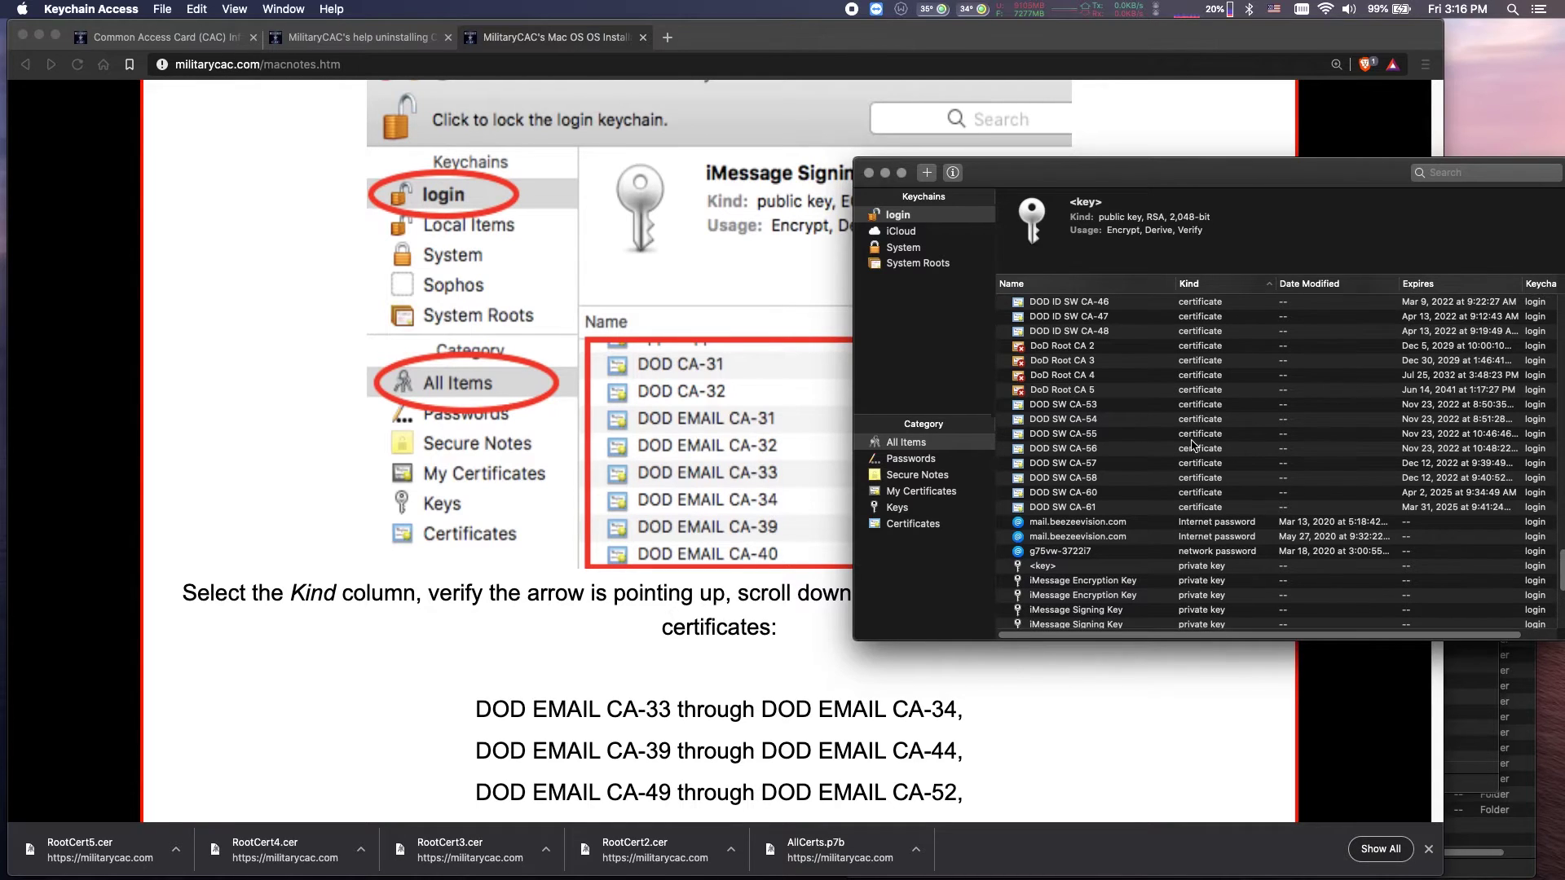
pyautogui.scroll(10, 1113, 420)
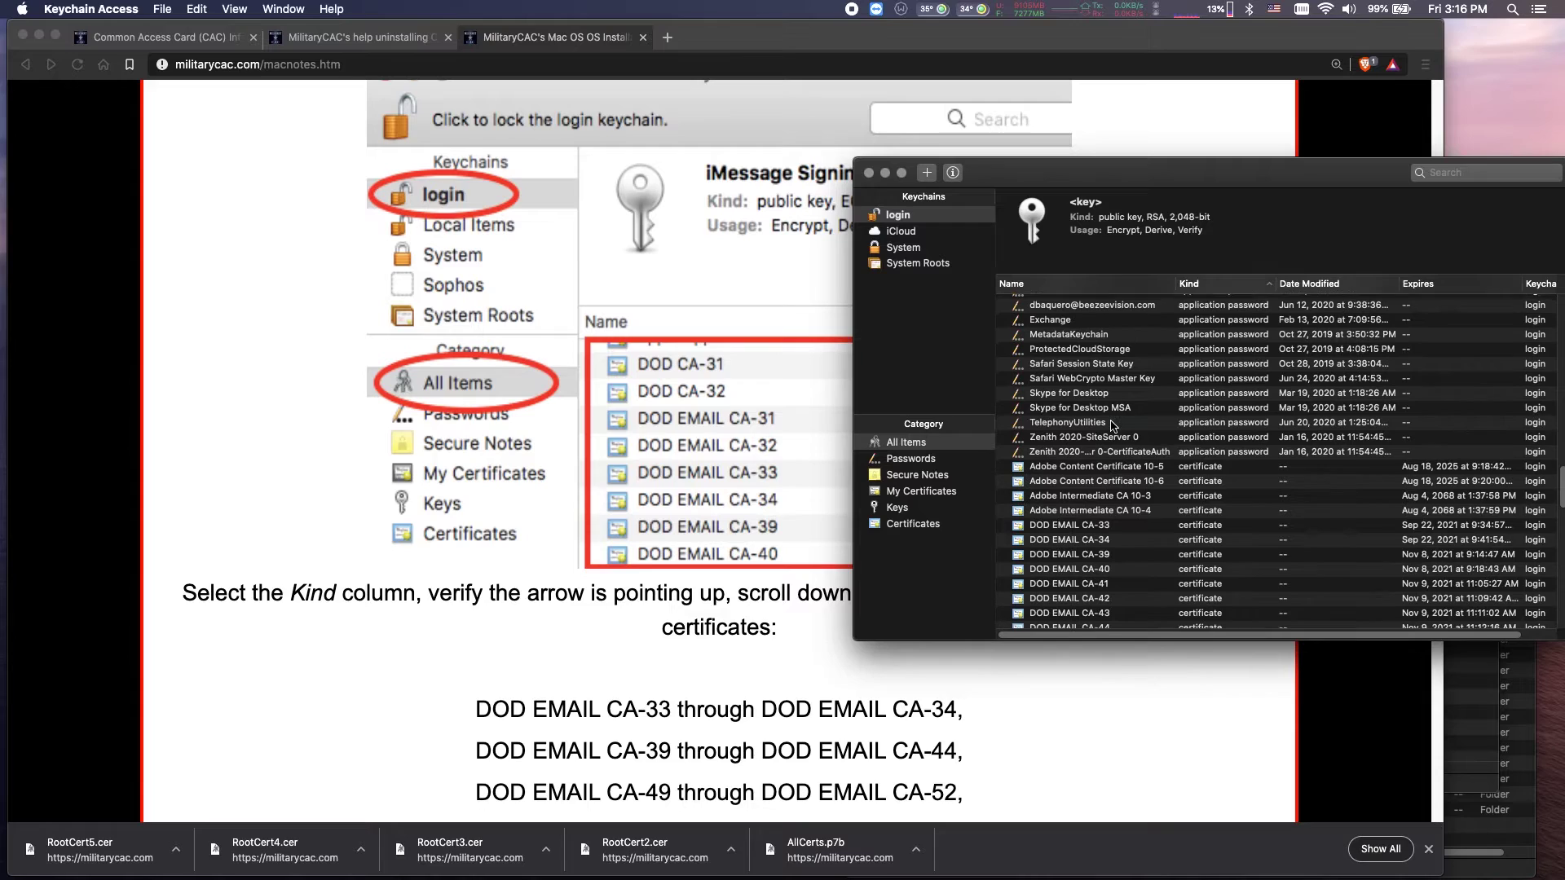
pyautogui.scroll(-3, 1114, 424)
pyautogui.scroll(-5, 1110, 432)
pyautogui.scroll(-8, 1112, 432)
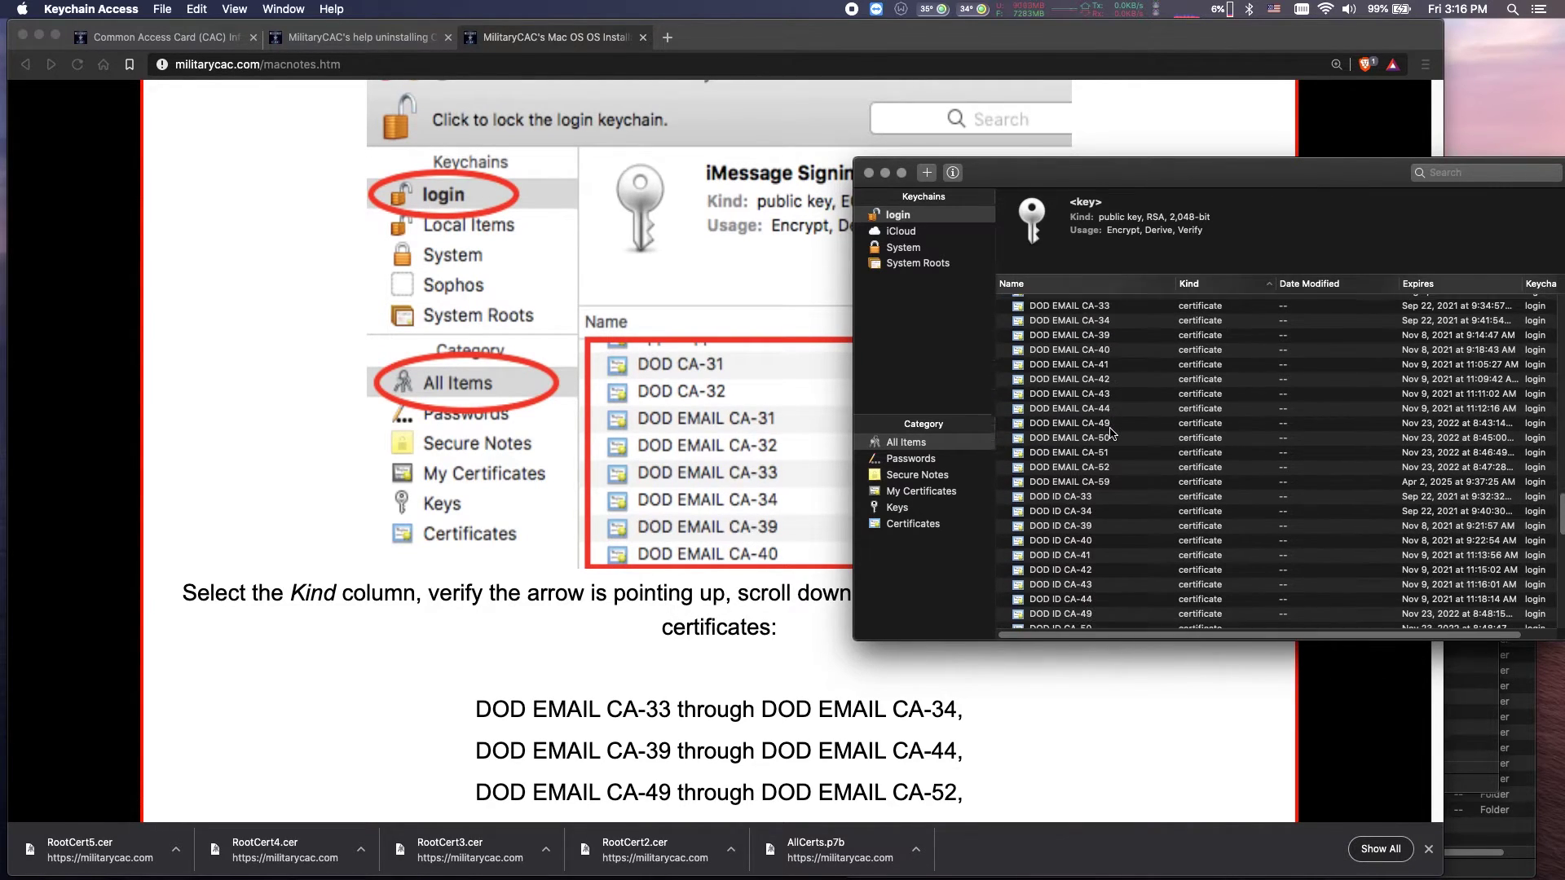
pyautogui.scroll(-4, 1108, 472)
pyautogui.scroll(-4, 1118, 496)
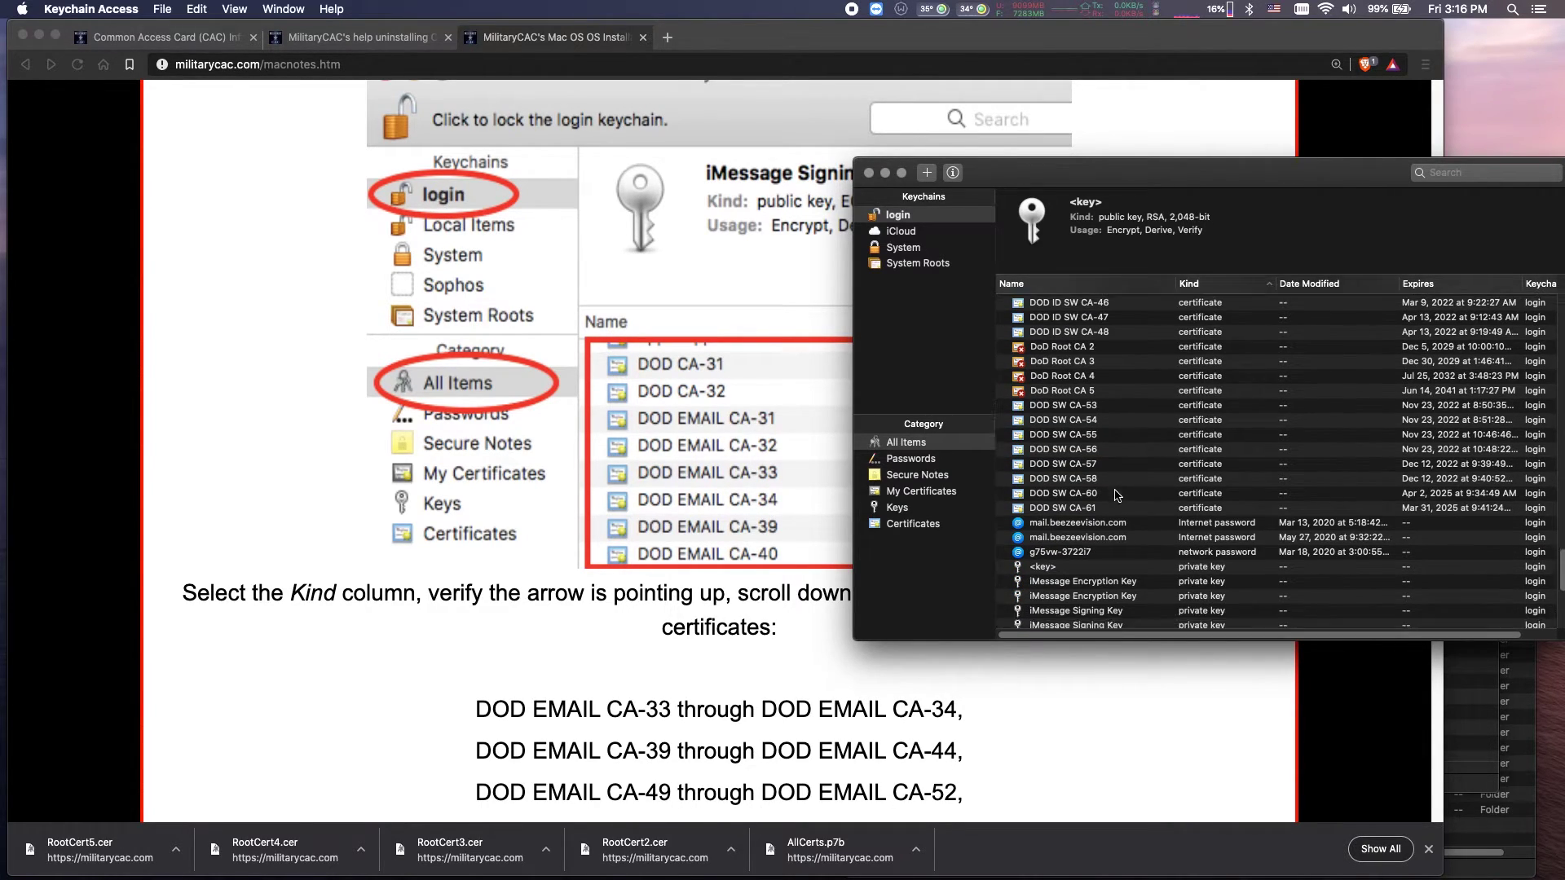
pyautogui.scroll(-5, 1117, 495)
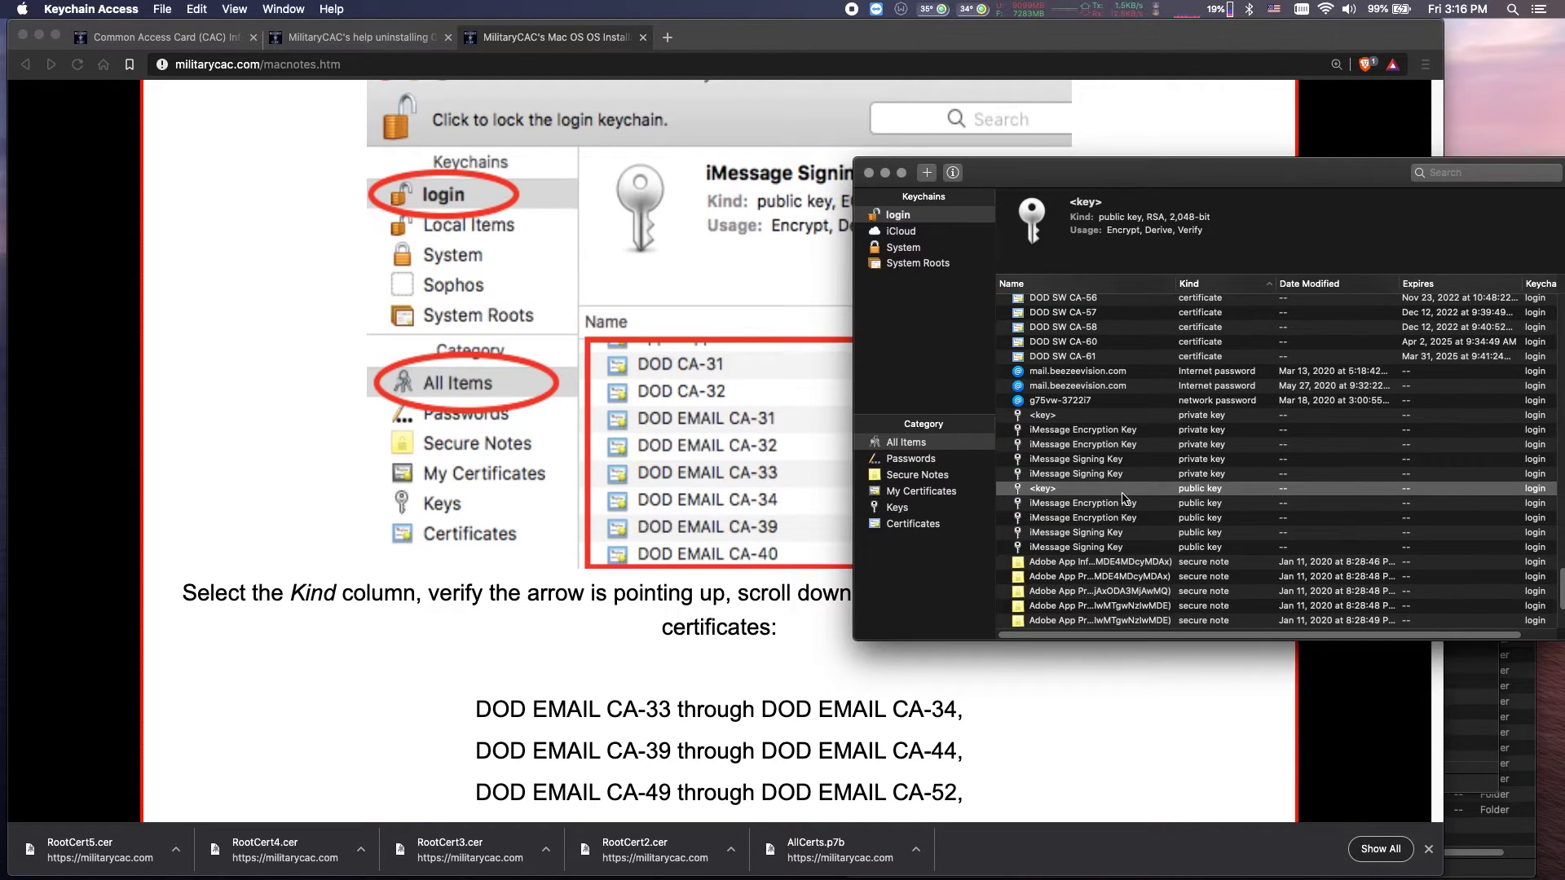
pyautogui.scroll(-5, 1117, 496)
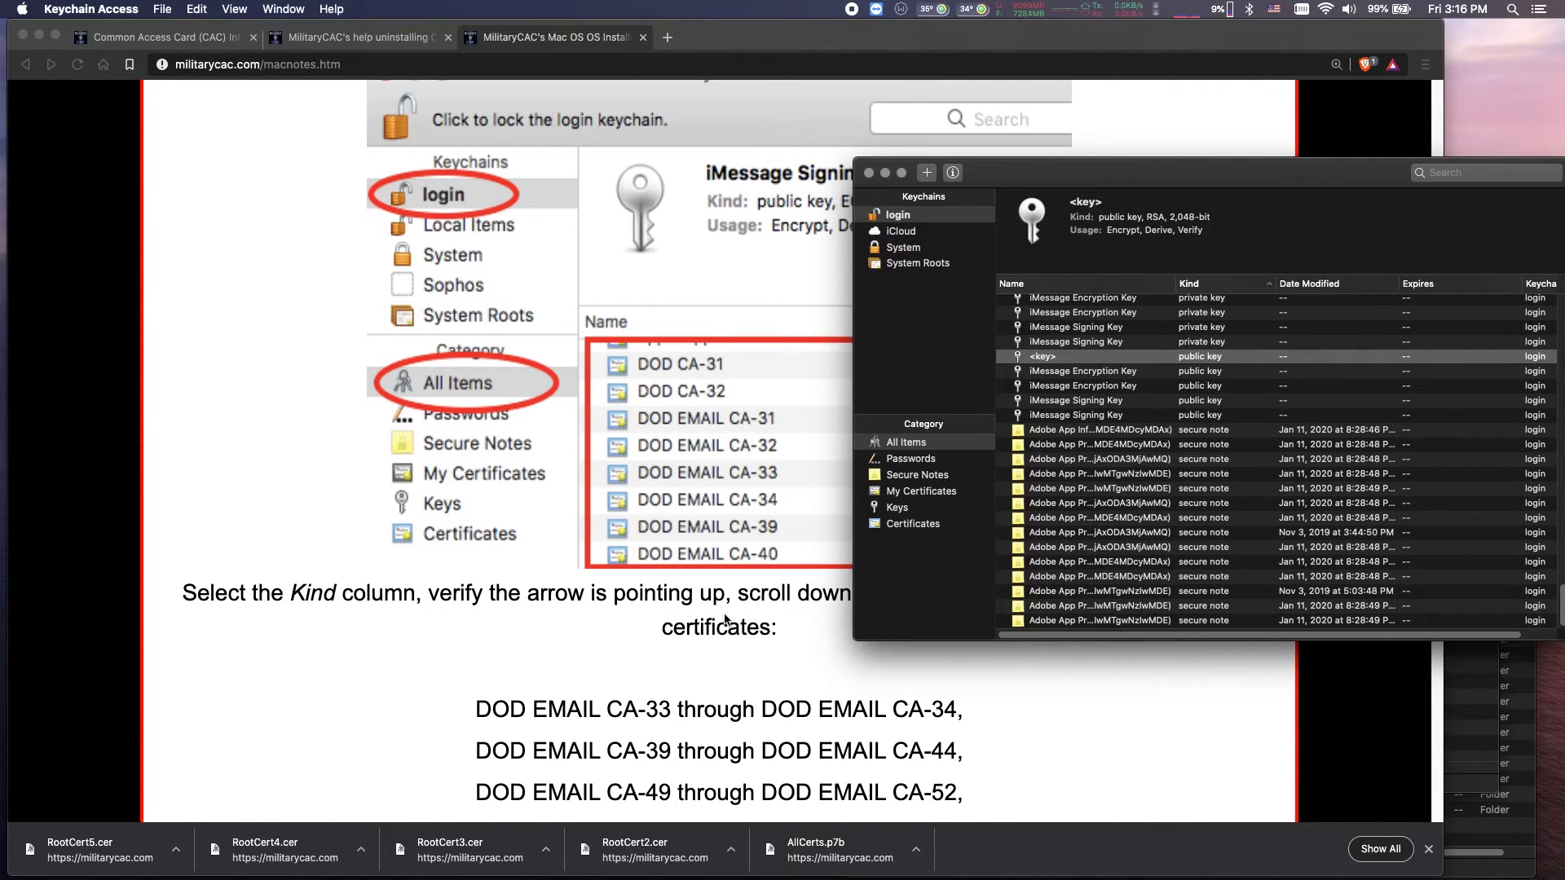
# Read the web page's list of required DoD certificates and the note about handling missing ones.
pyautogui.click(718, 625)
pyautogui.scroll(-5, 723, 621)
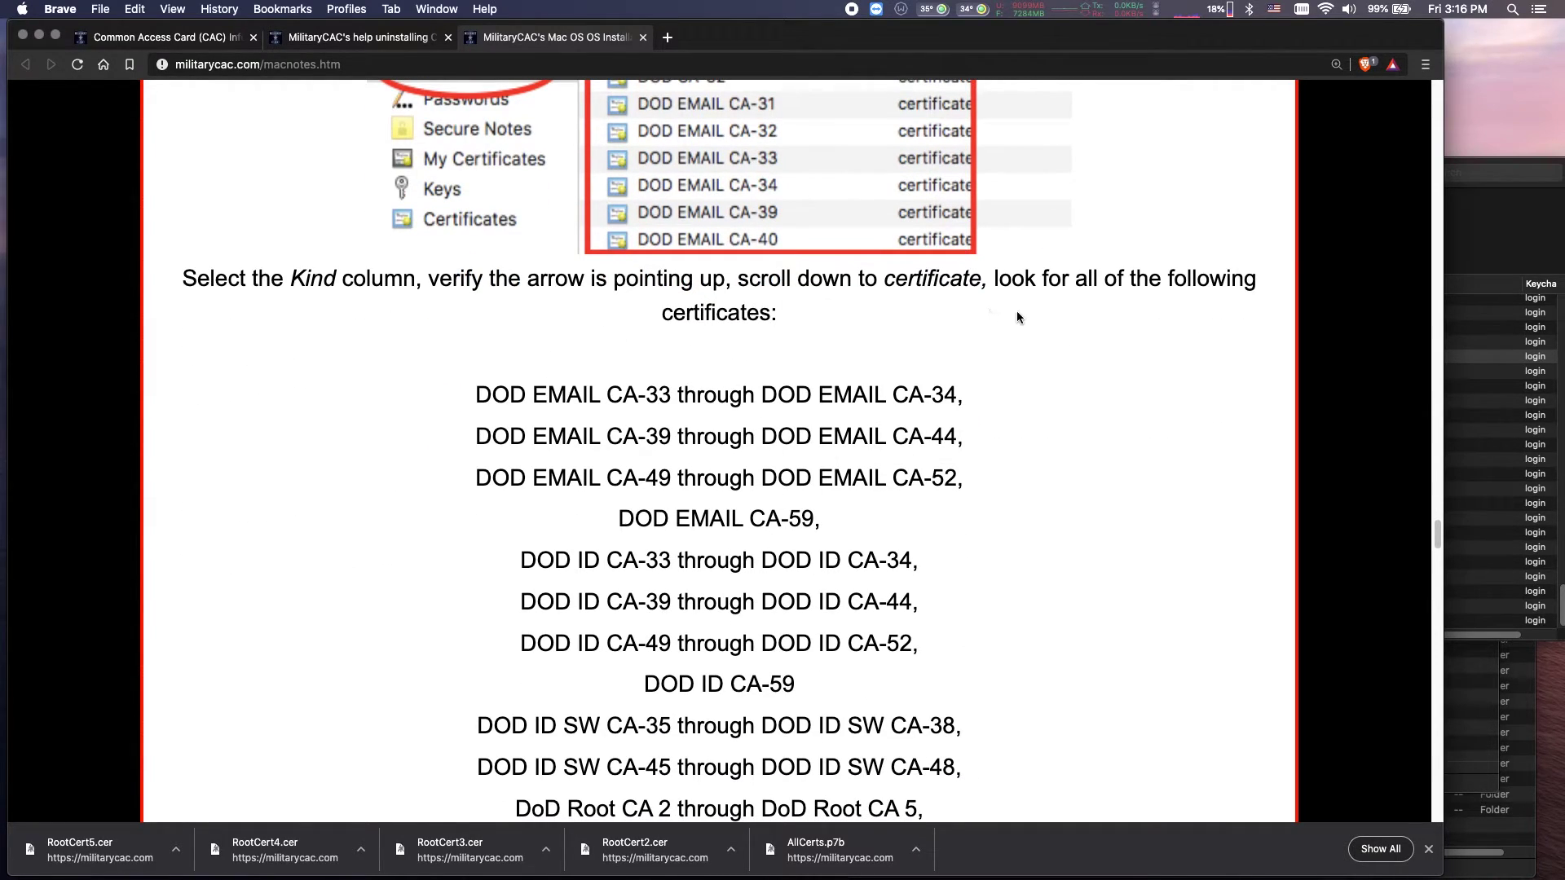
pyautogui.scroll(10, 1021, 331)
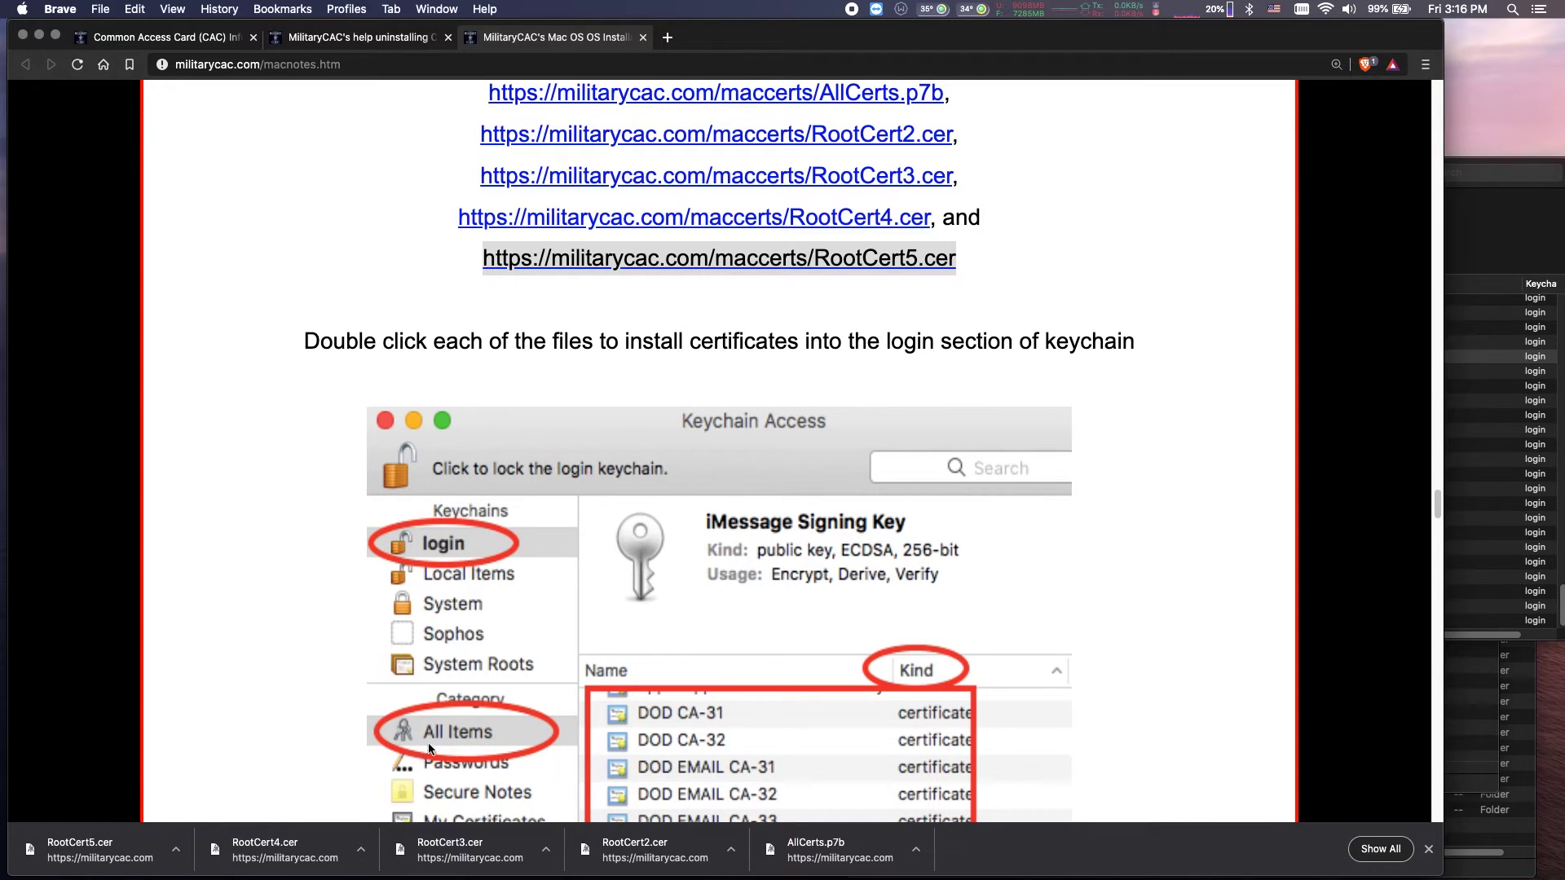
pyautogui.scroll(-15, 420, 749)
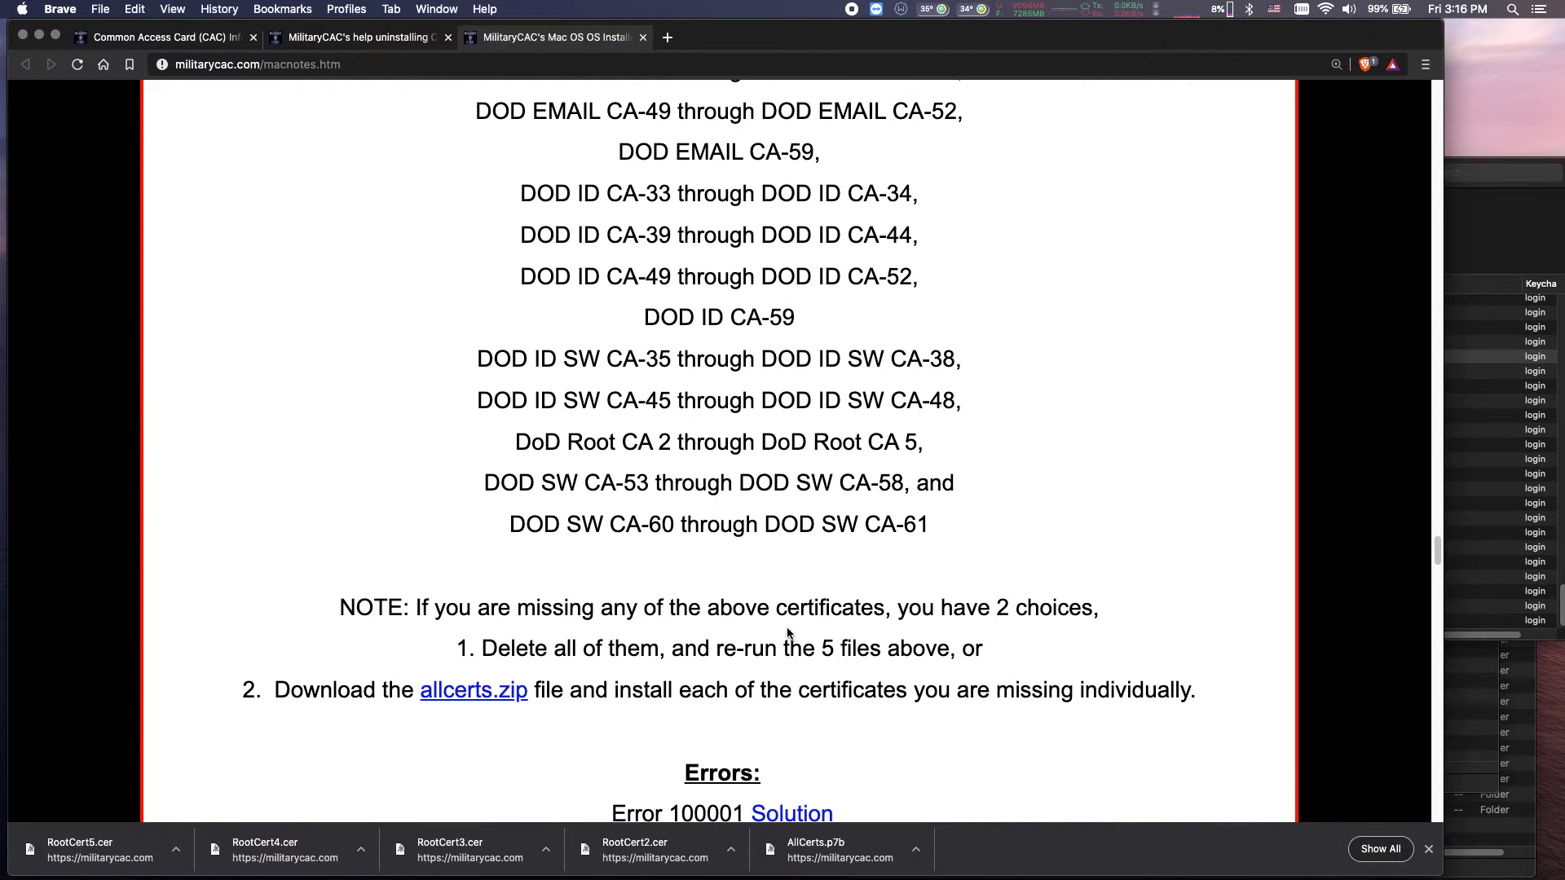
pyautogui.scroll(-2, 1102, 616)
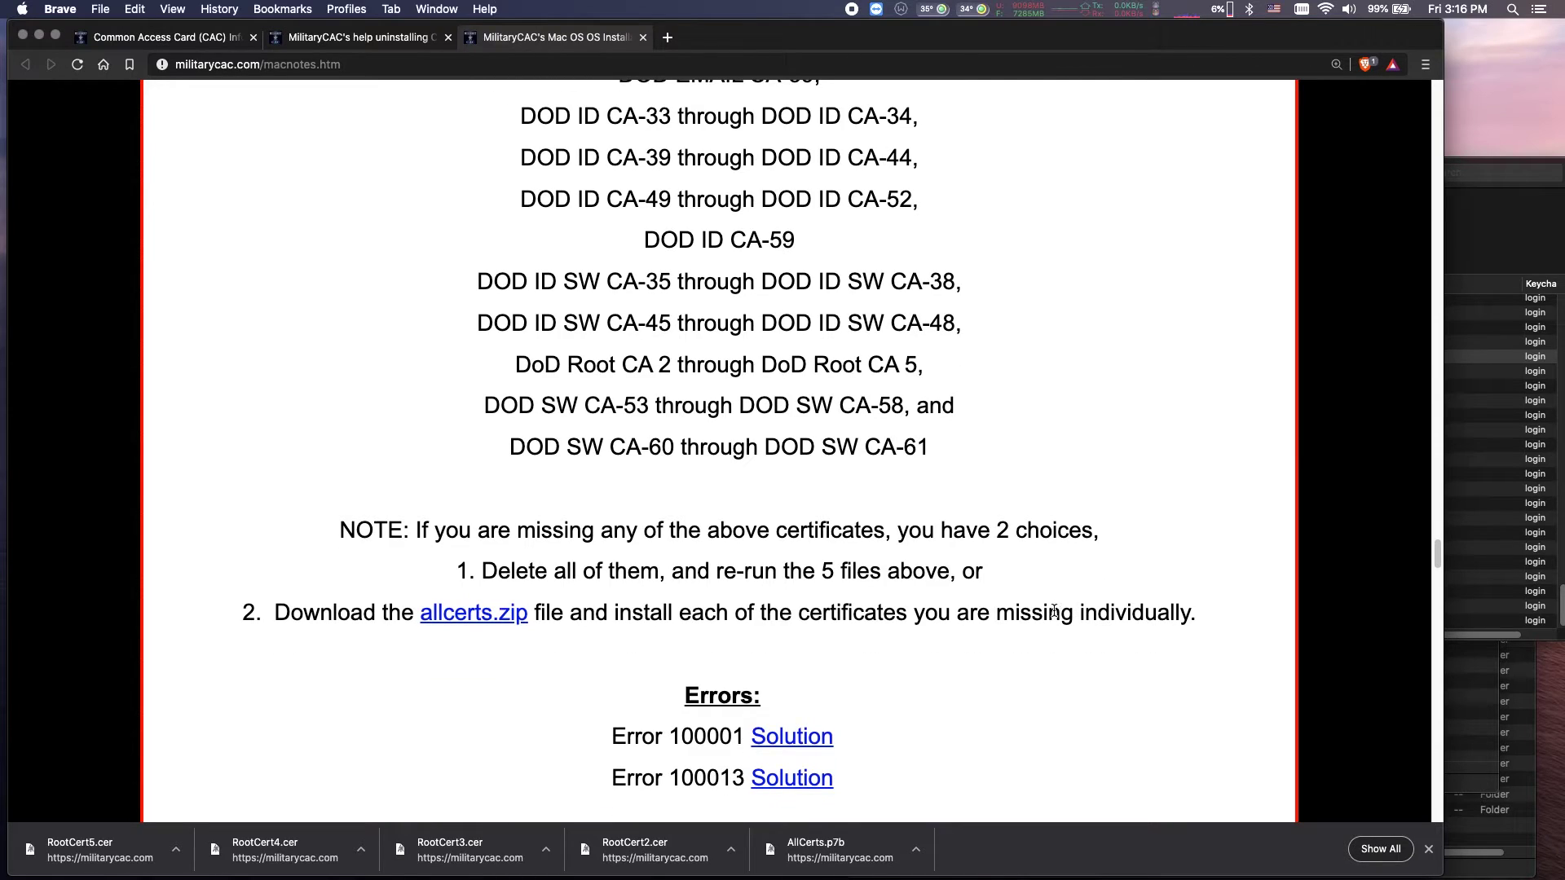
pyautogui.scroll(-1, 1051, 611)
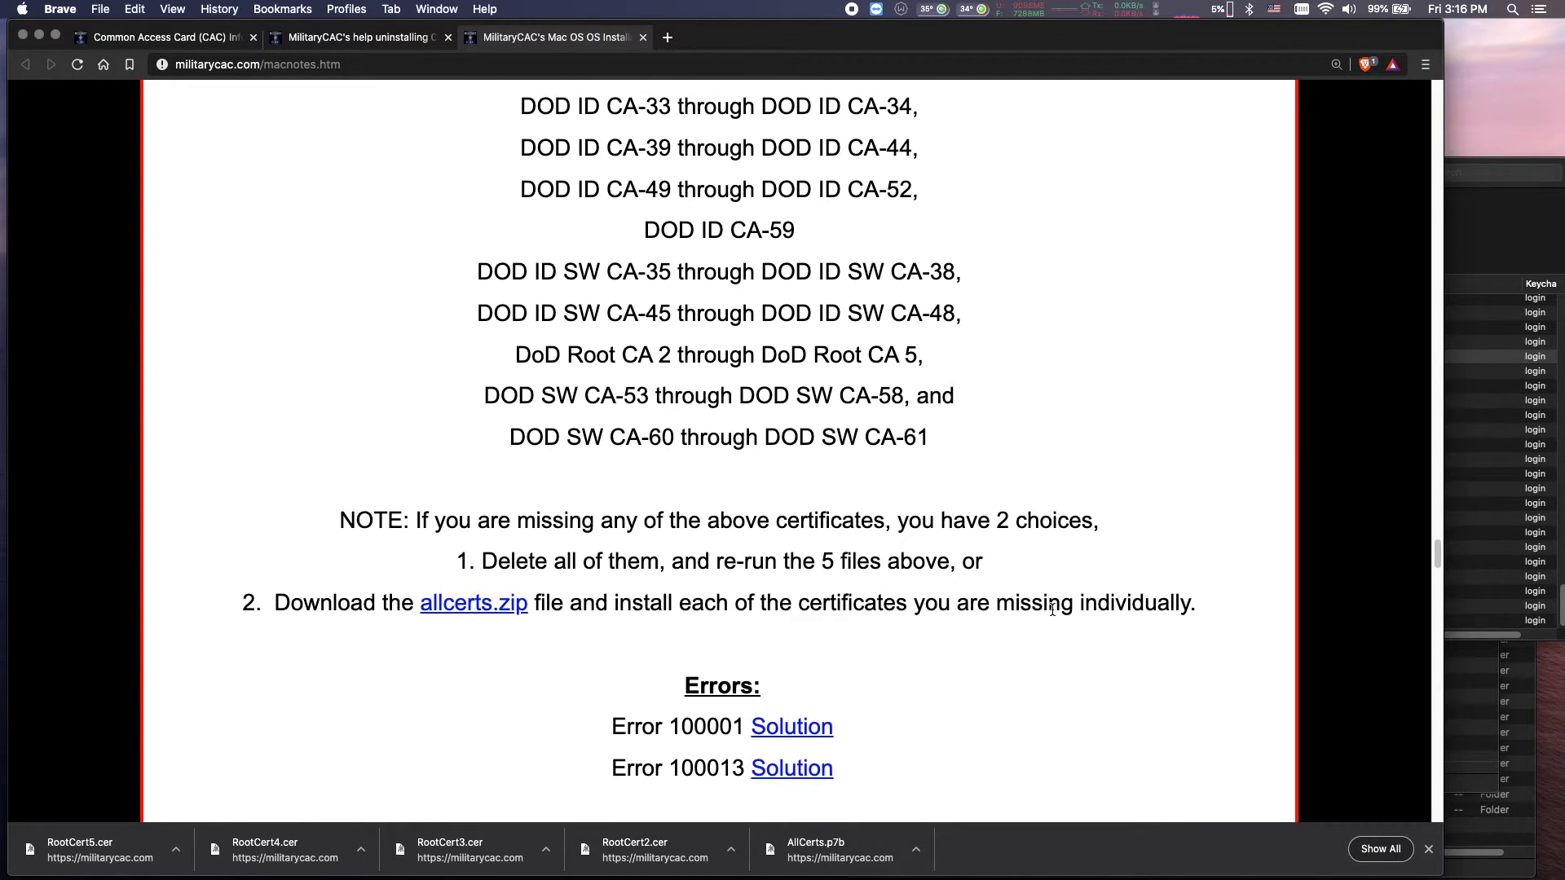
pyautogui.scroll(-3, 722, 559)
pyautogui.click(456, 512)
# Read the web page's instructions on manually trusting the DoD Root CA 2, 3, 4 and 5 certificates.
pyautogui.scroll(-1, 1106, 528)
pyautogui.scroll(-7, 1107, 530)
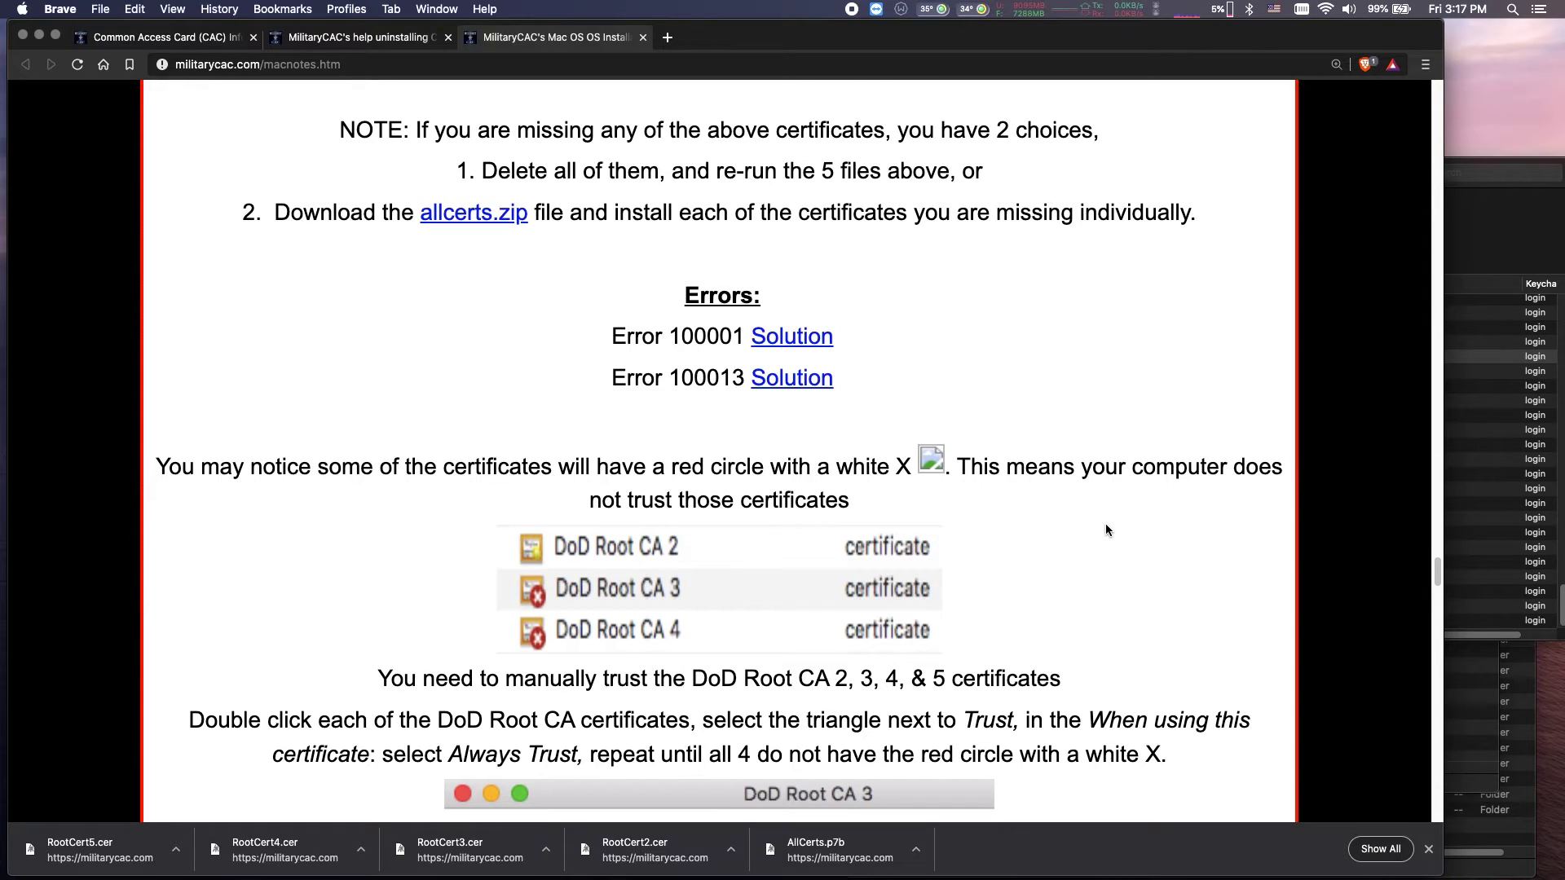
pyautogui.scroll(-4, 1090, 512)
pyautogui.tripleClick(1135, 364)
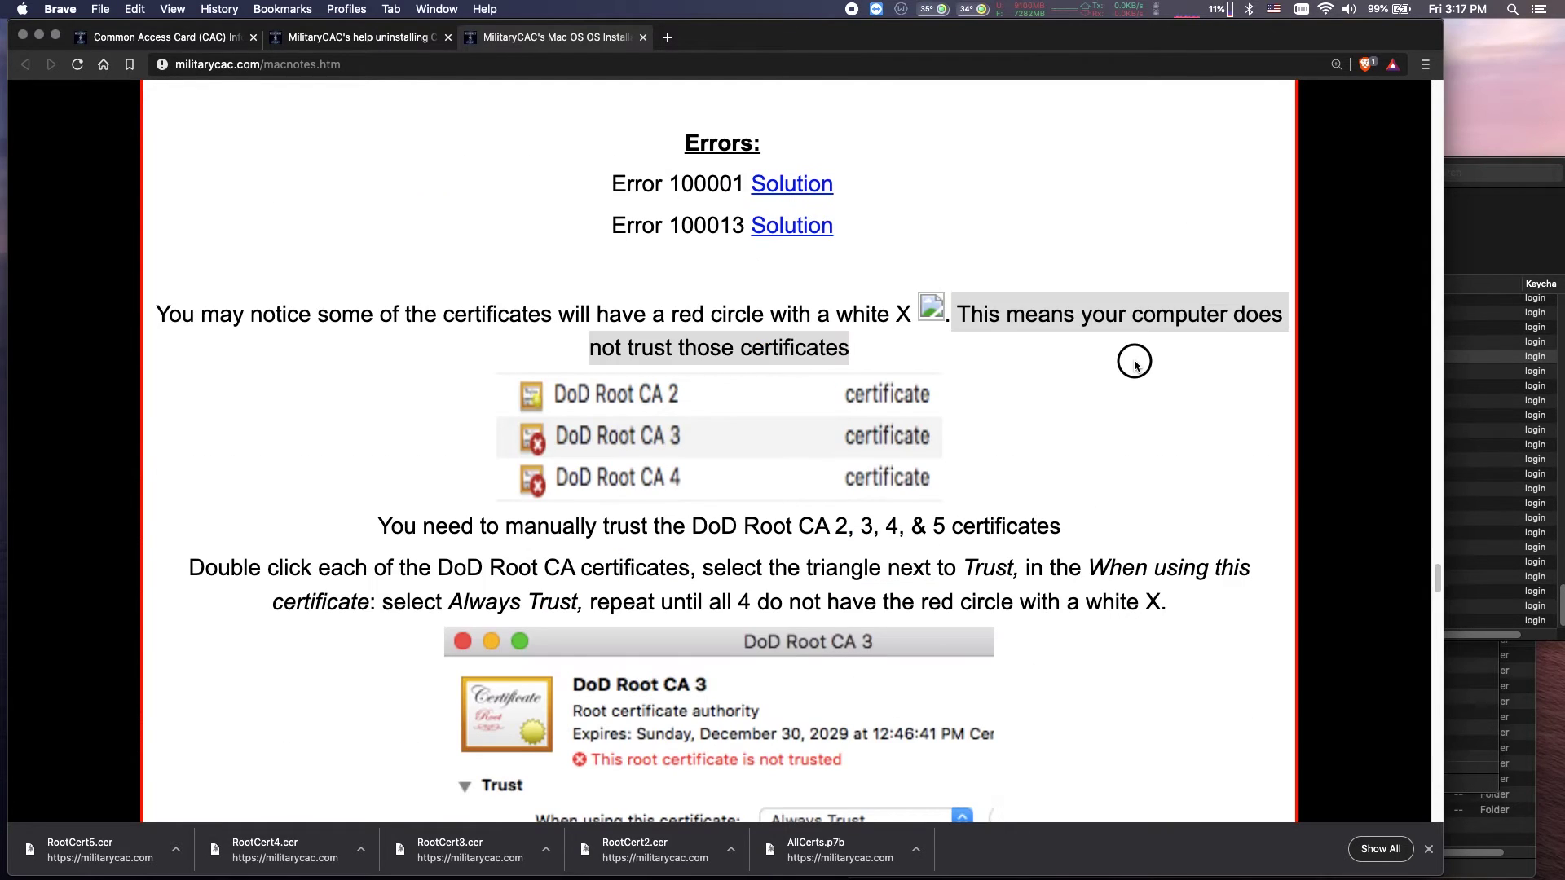
pyautogui.click(1135, 363)
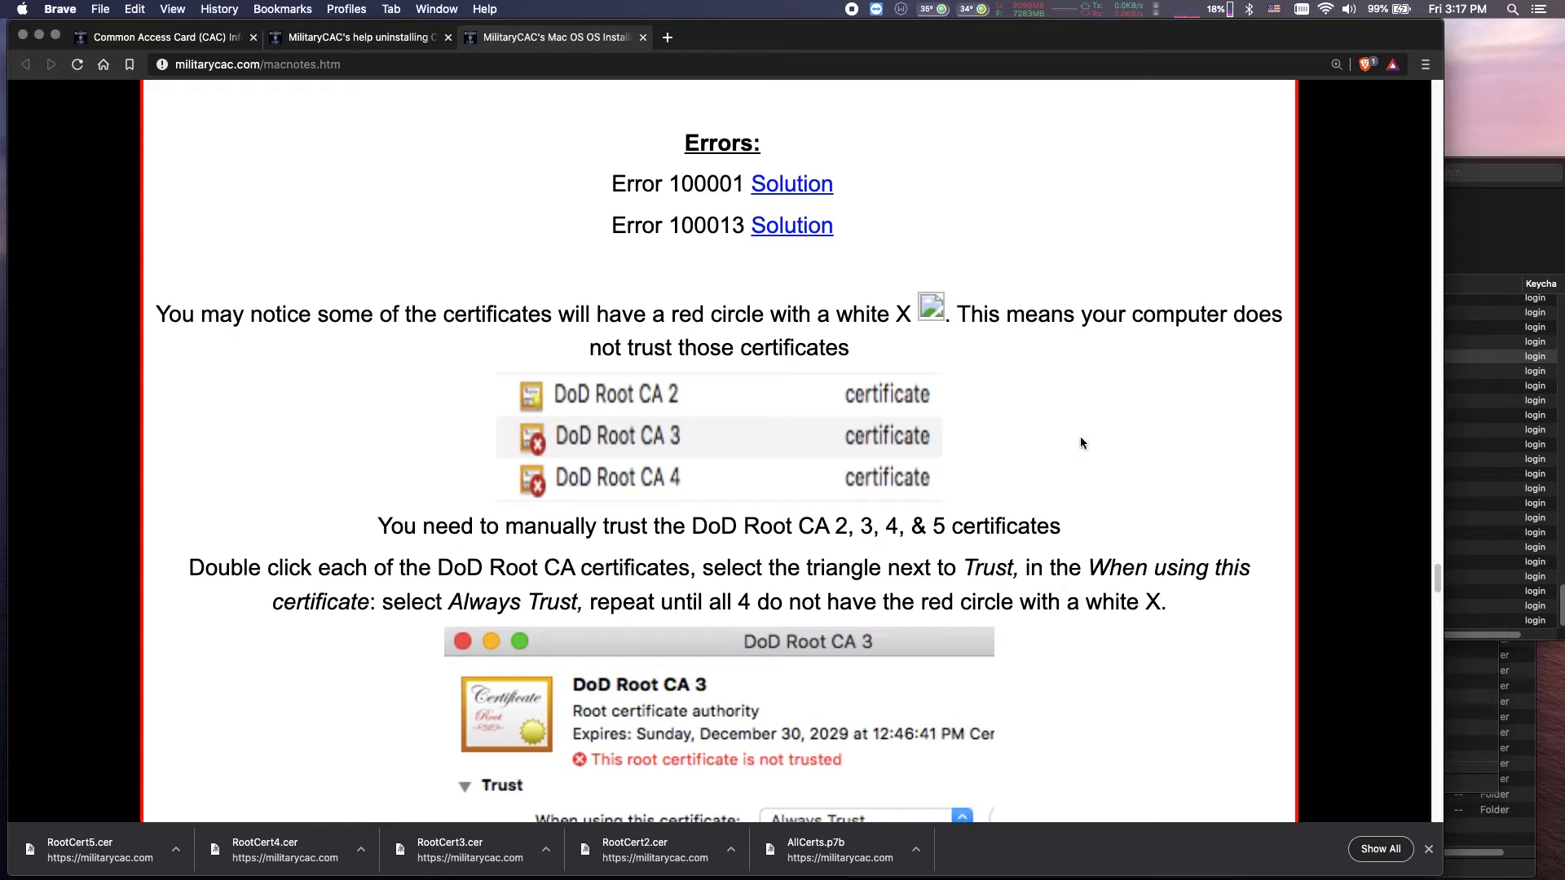
pyautogui.scroll(-2, 1154, 445)
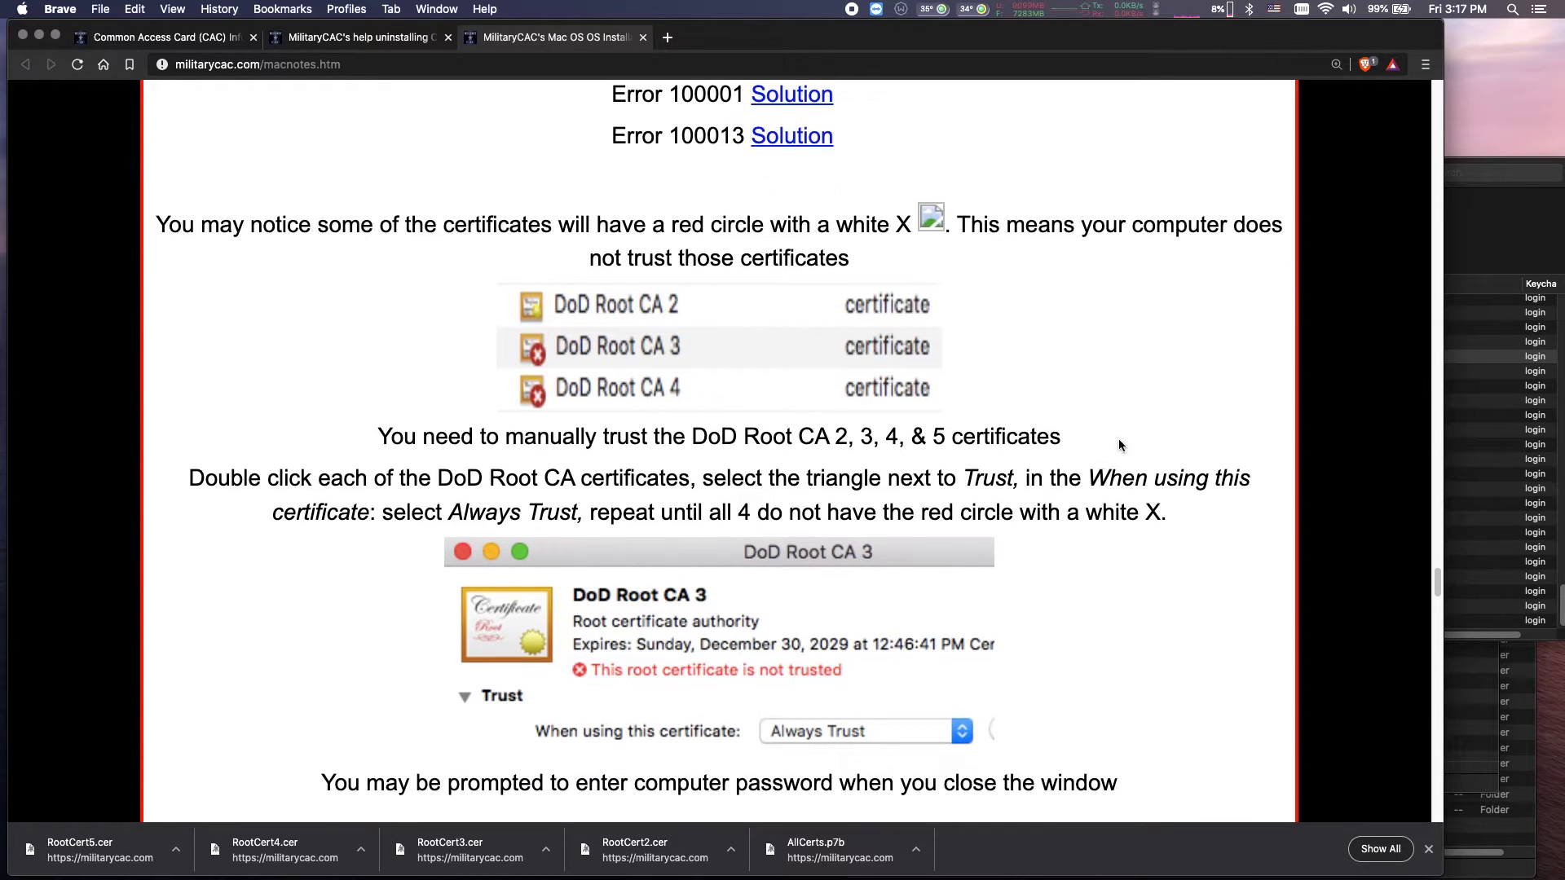
# Set the DoD Root CA 2 certificate in the login keychain to Always Trust when using this certificate.
pyautogui.click(1492, 188)
pyautogui.scroll(10, 1251, 458)
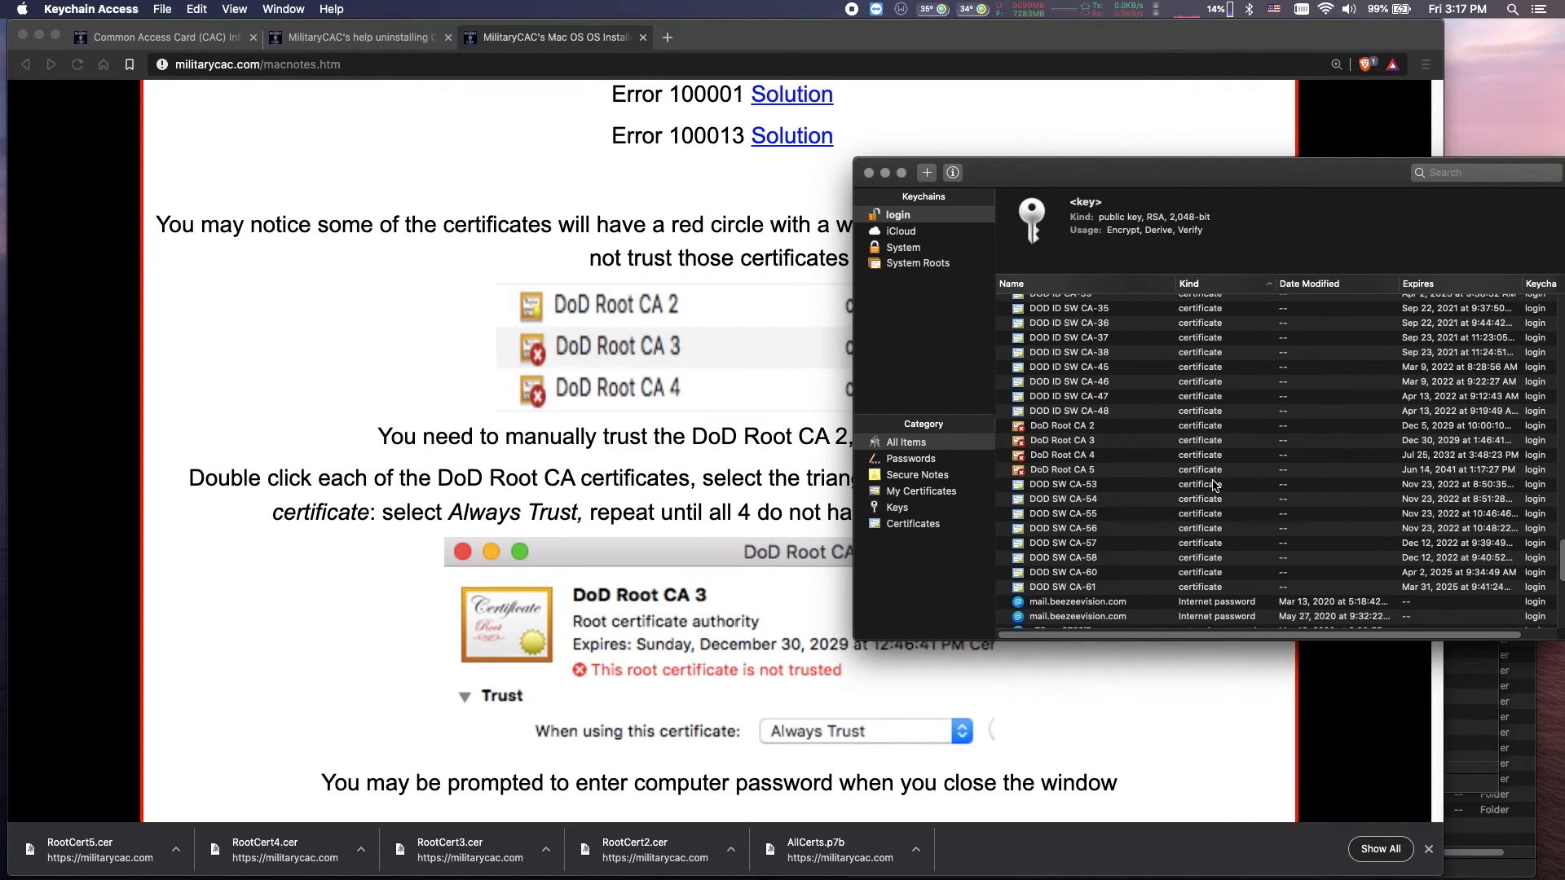
pyautogui.click(1064, 429)
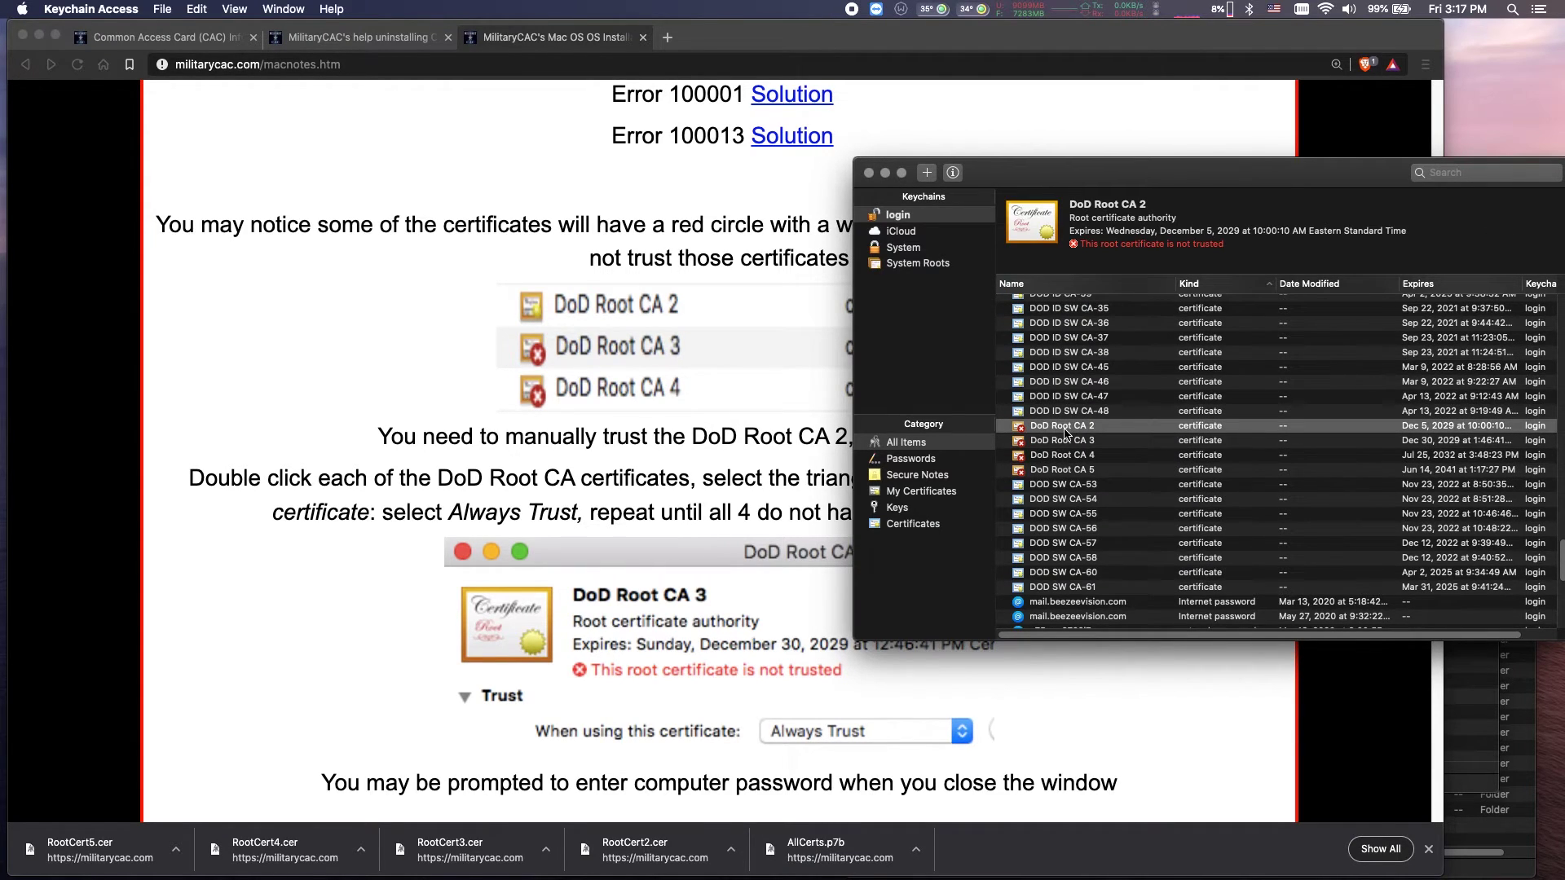
pyautogui.rightClick(1064, 431)
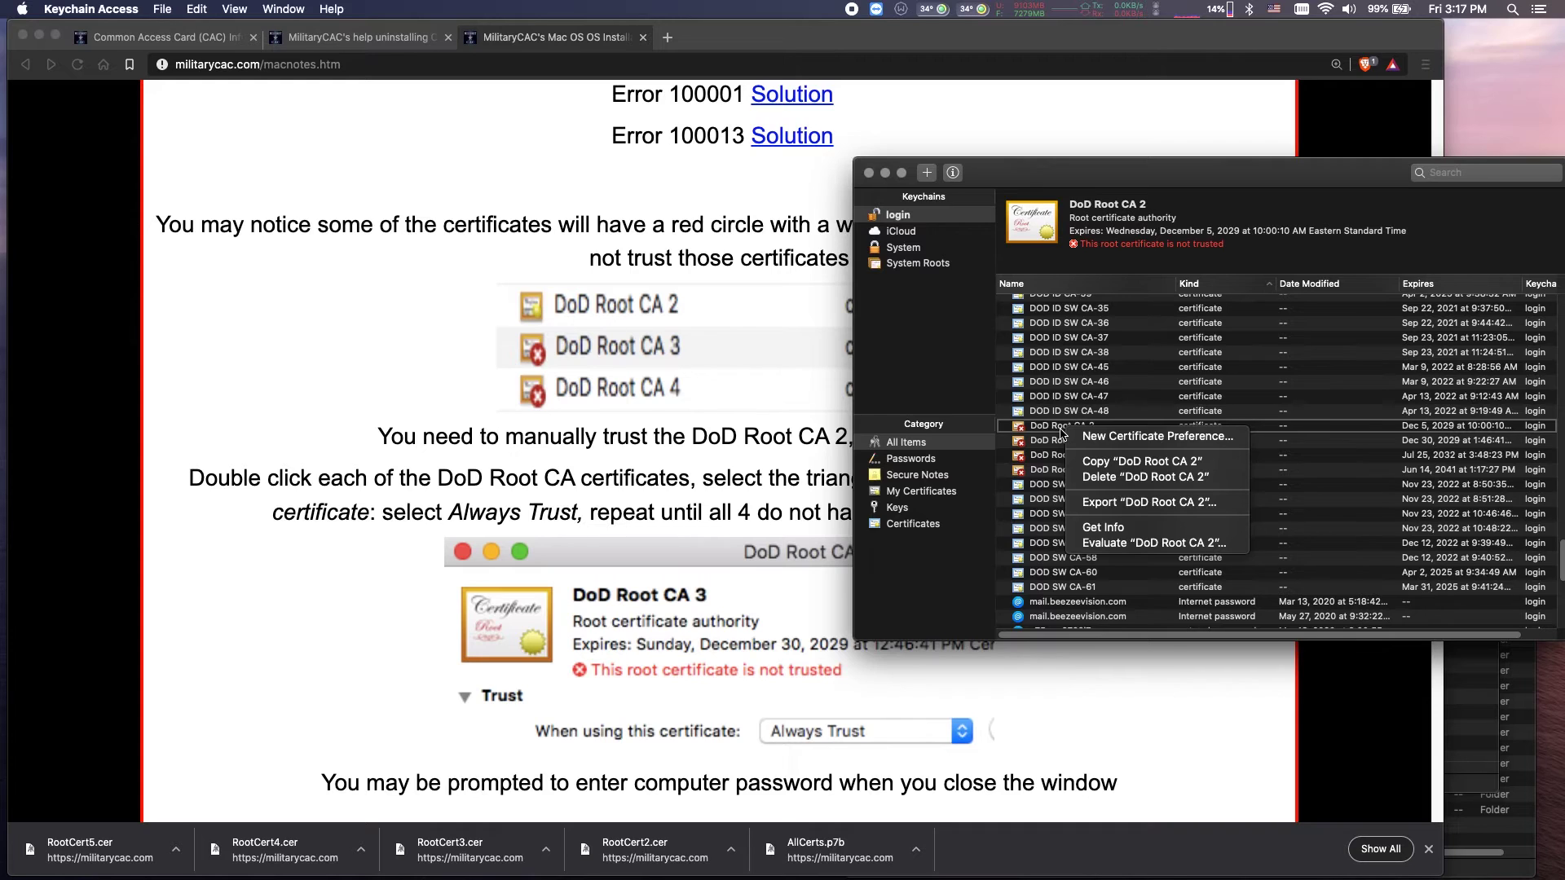
pyautogui.click(1062, 432)
pyautogui.doubleClick(1062, 432)
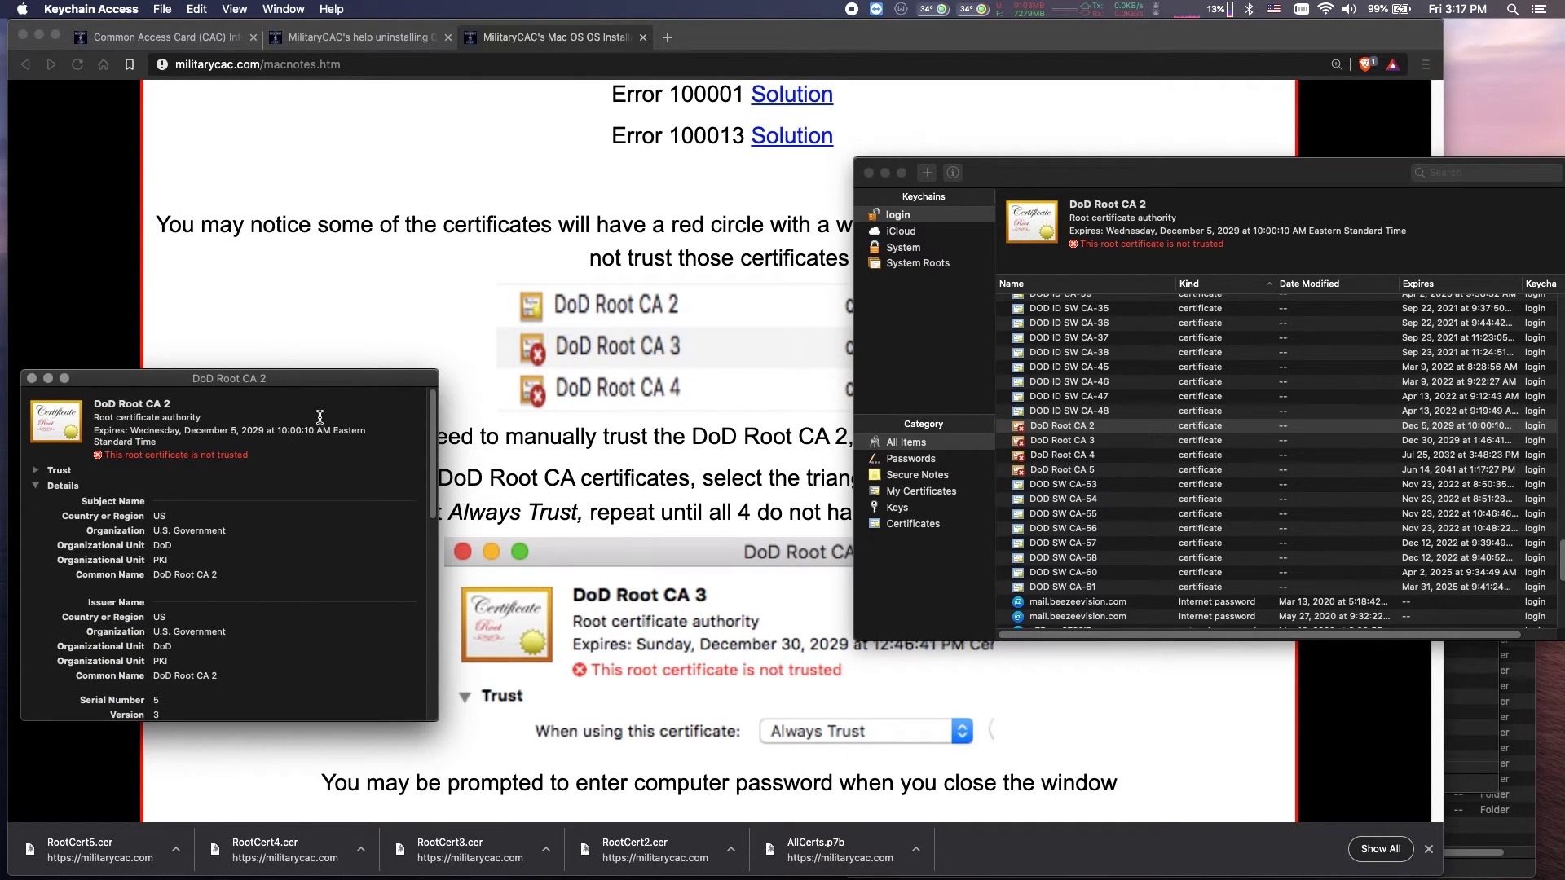
pyautogui.moveTo(213, 378); pyautogui.dragTo(650, 305)
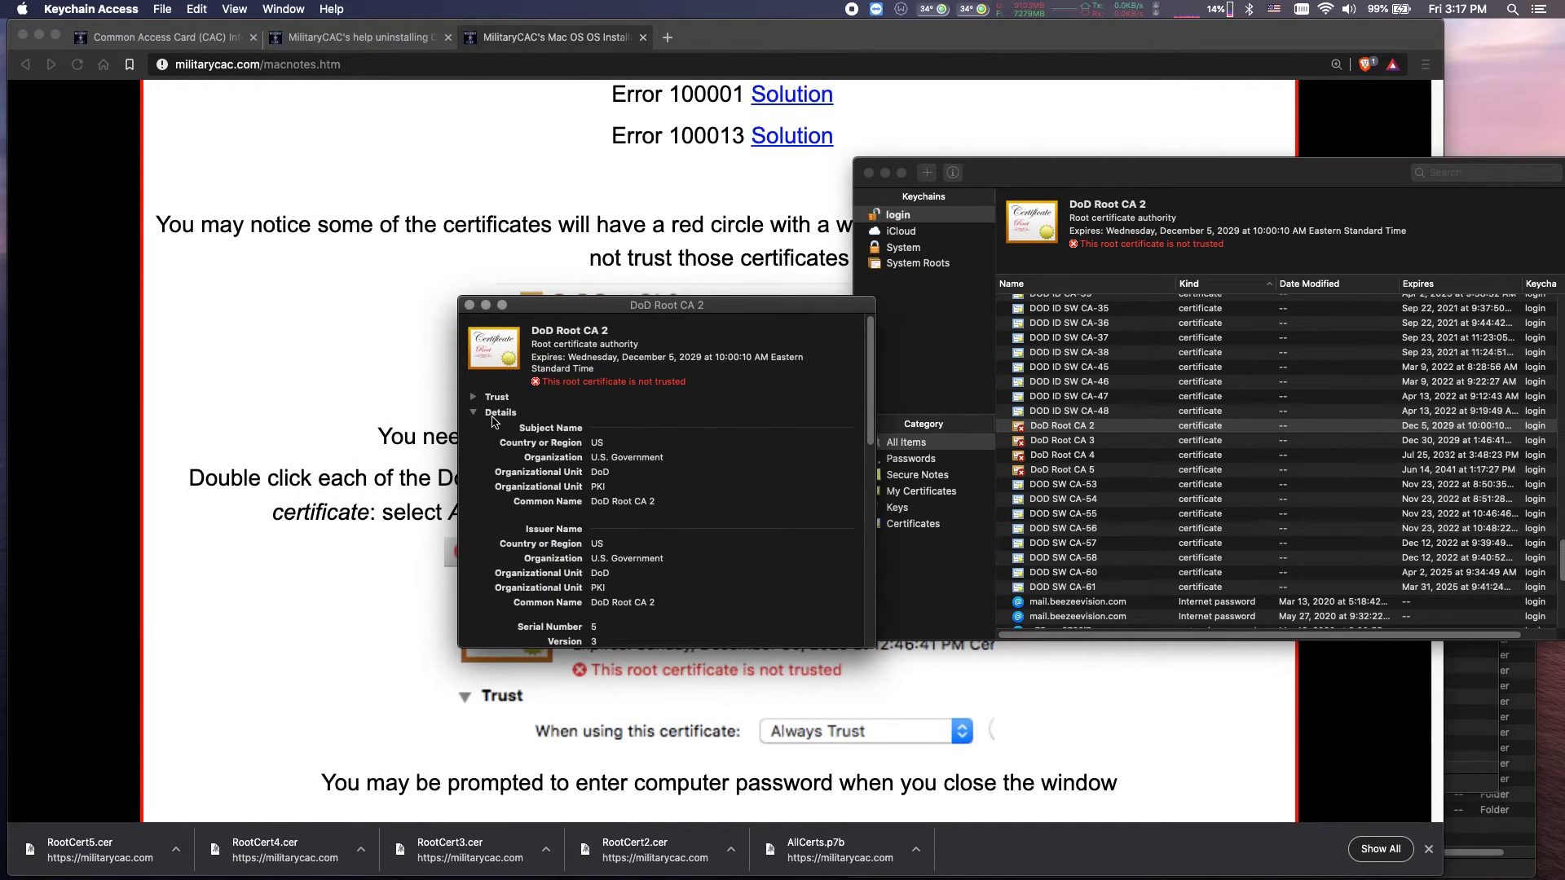
pyautogui.click(473, 398)
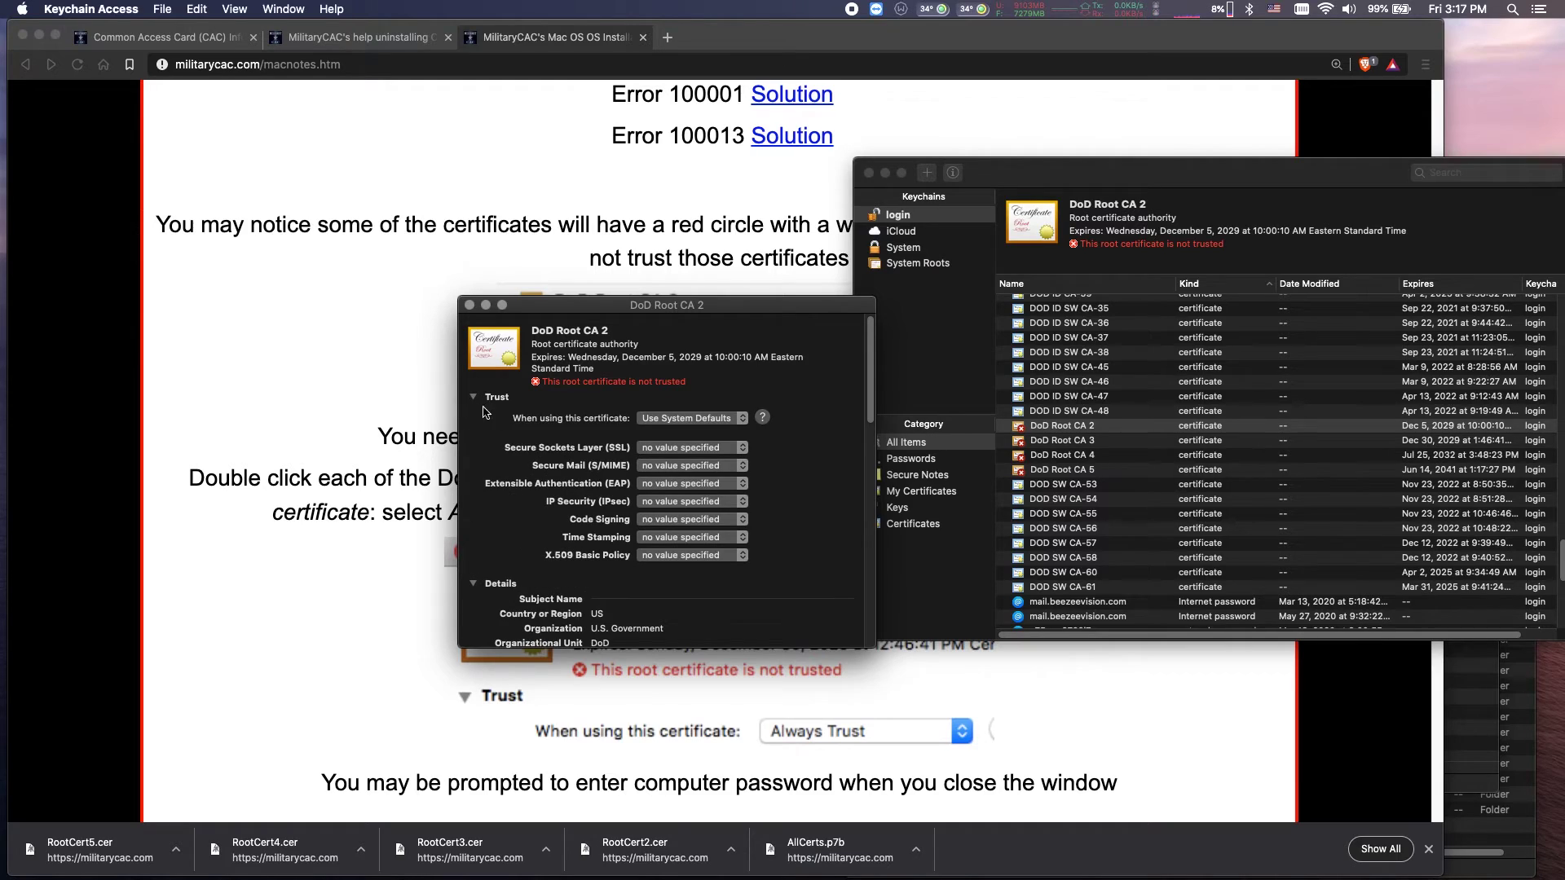
pyautogui.click(666, 420)
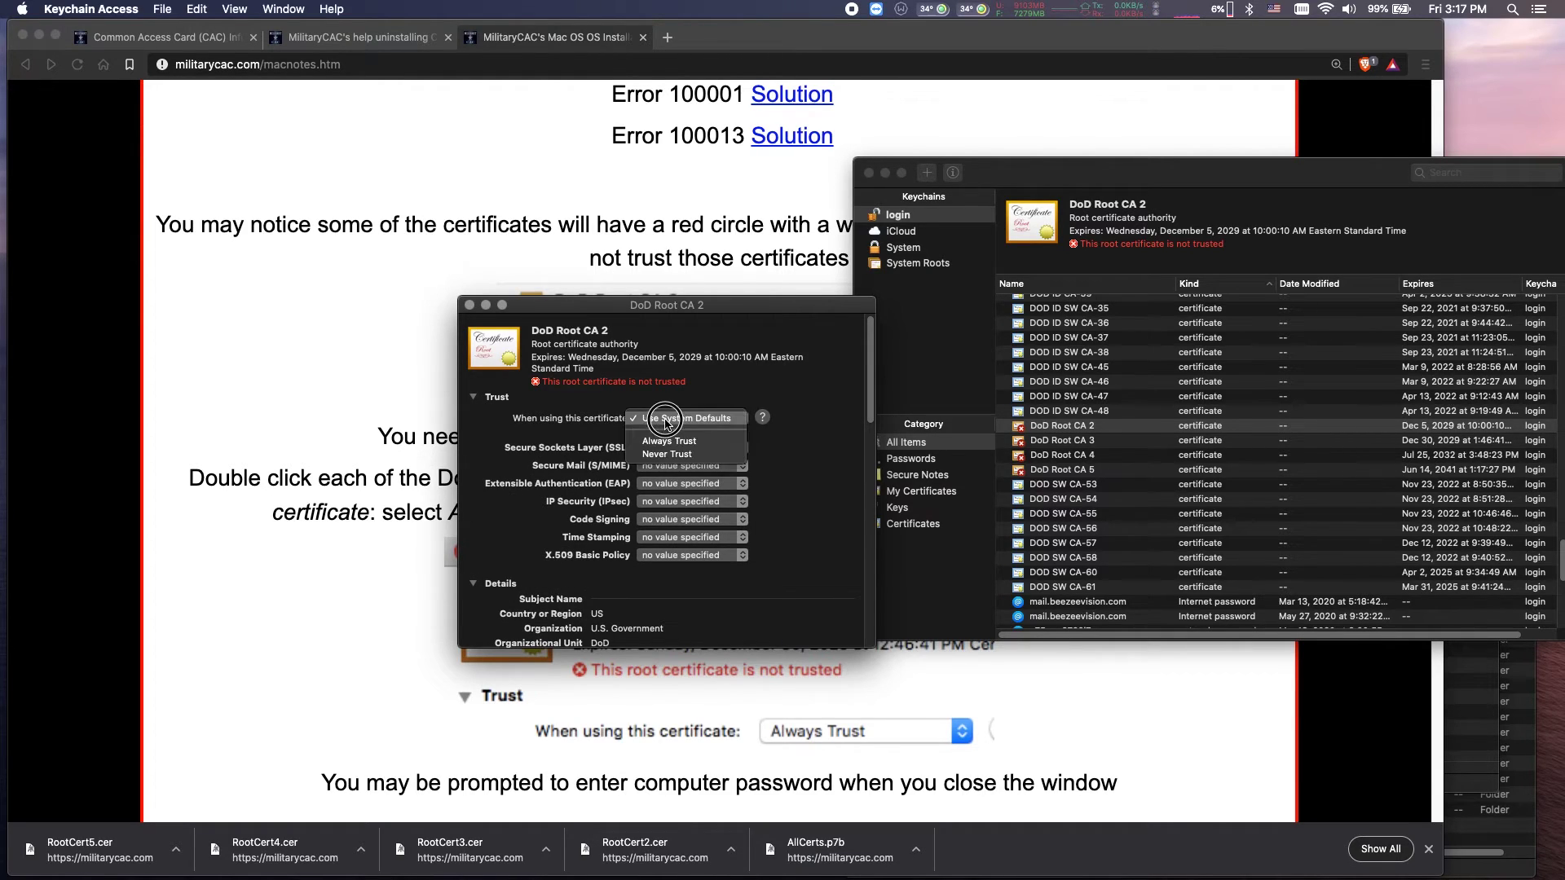
pyautogui.click(695, 442)
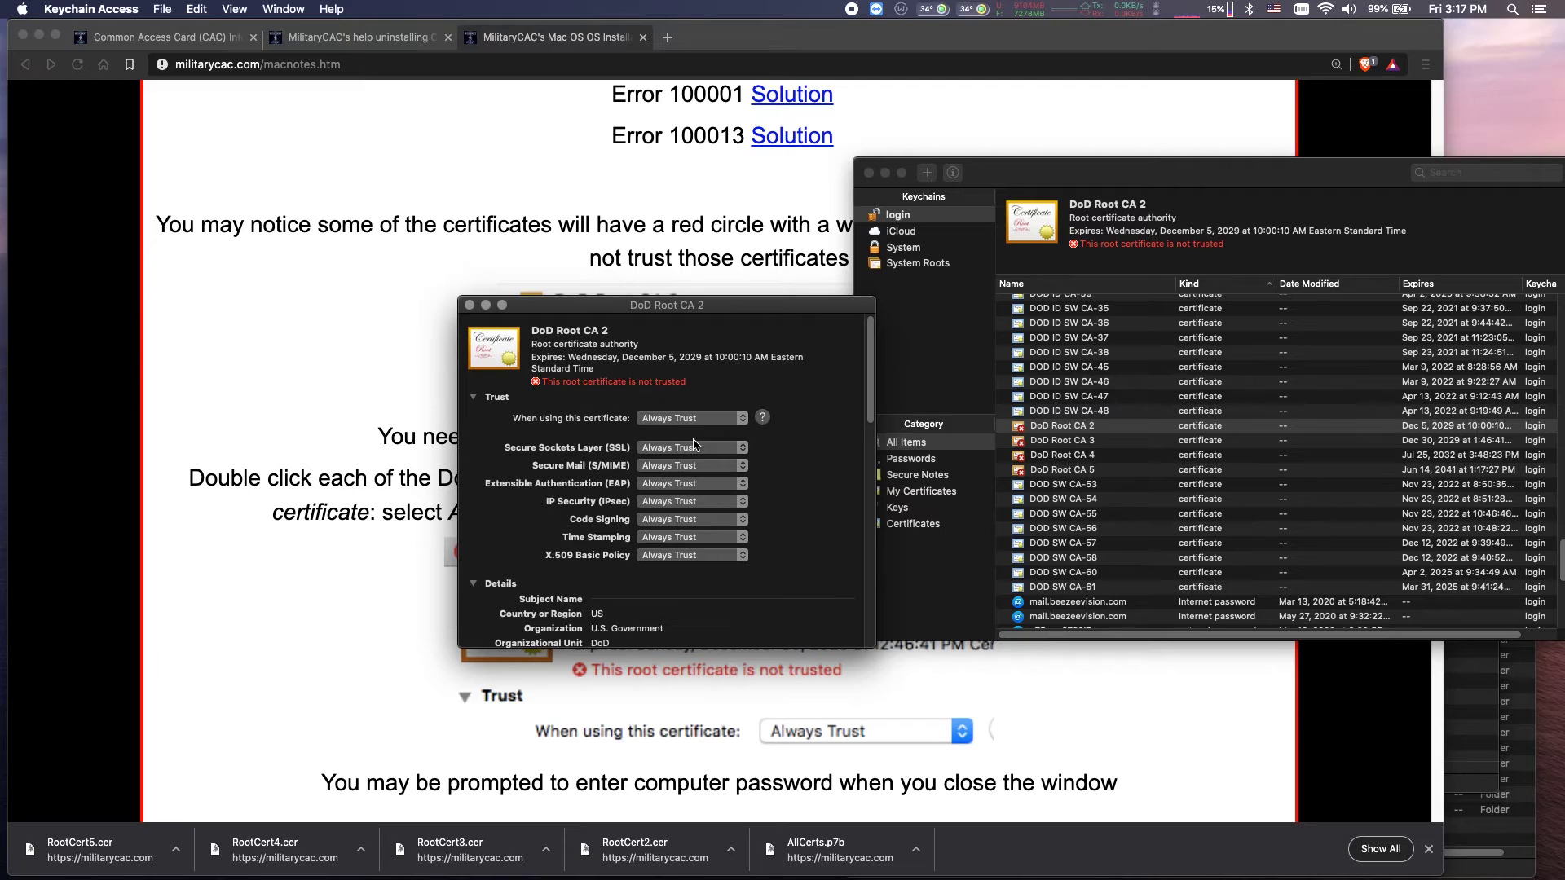
# Close the DoD Root CA 2 certificate's details and authorise the trust settings change with the account password.
pyautogui.click(469, 305)
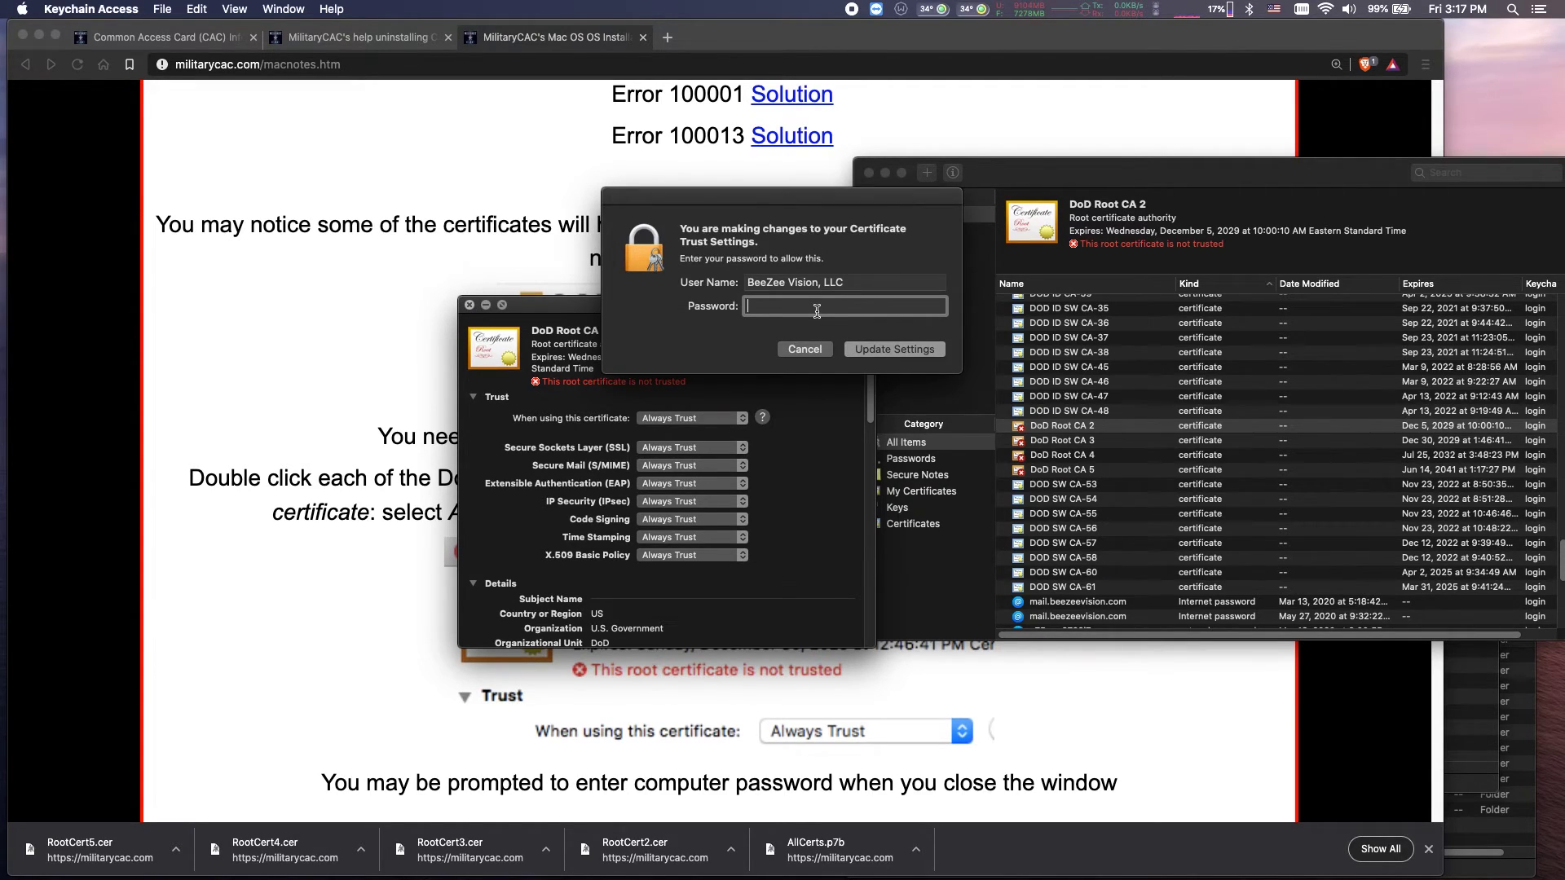
pyautogui.write('*******************')
pyautogui.press('Return')
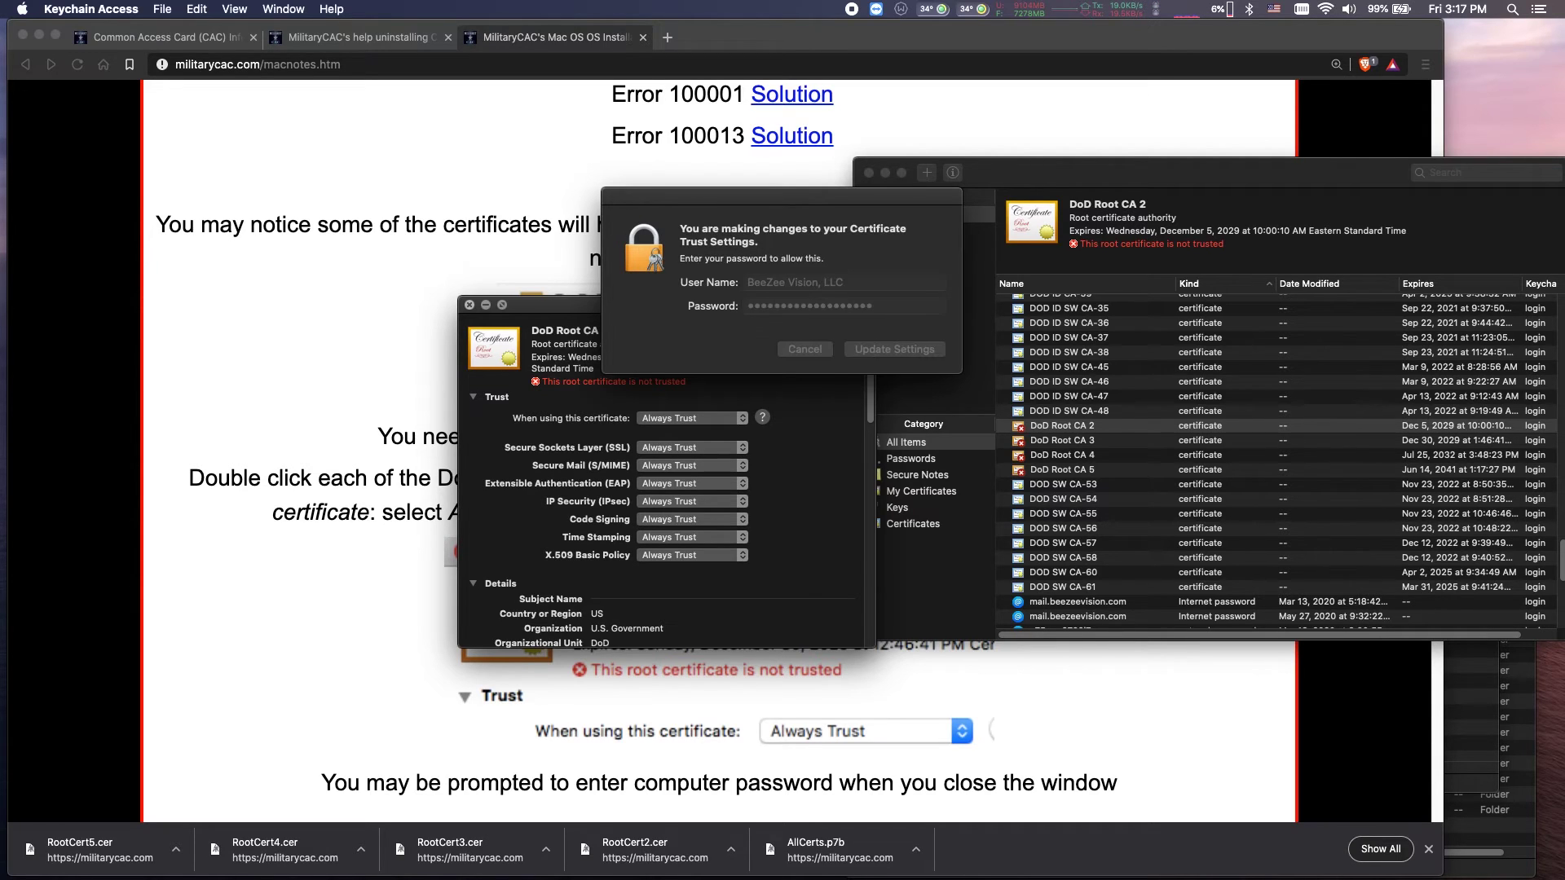
# Set the DoD Root CA 3 certificate to Always Trust and authorise the trust settings change with the account password.
pyautogui.doubleClick(1064, 440)
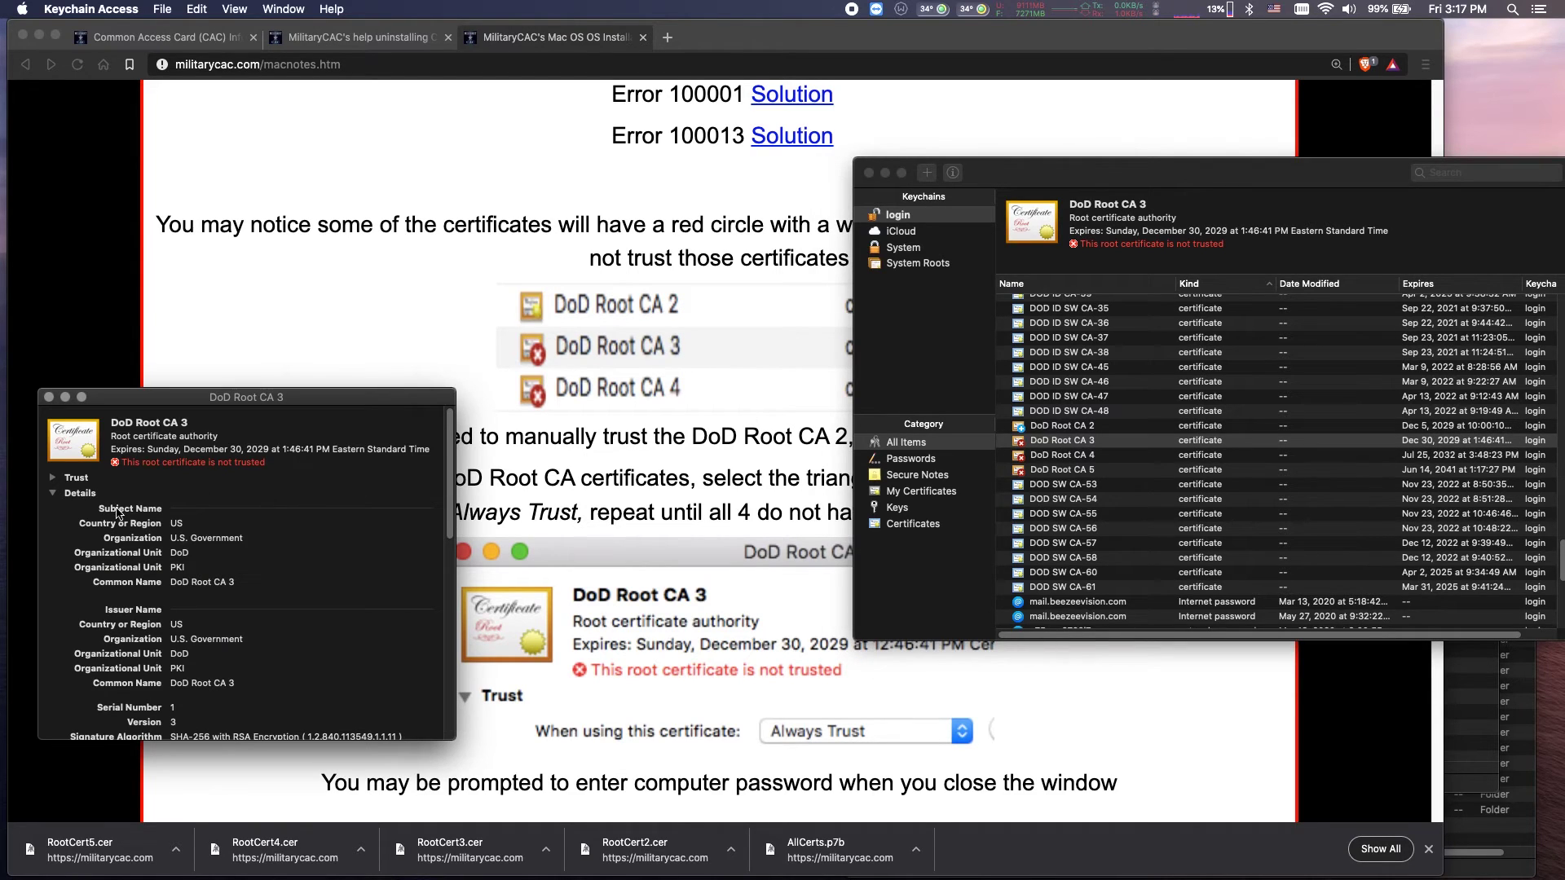
pyautogui.click(271, 499)
pyautogui.click(269, 521)
pyautogui.click(48, 397)
pyautogui.write('******************')
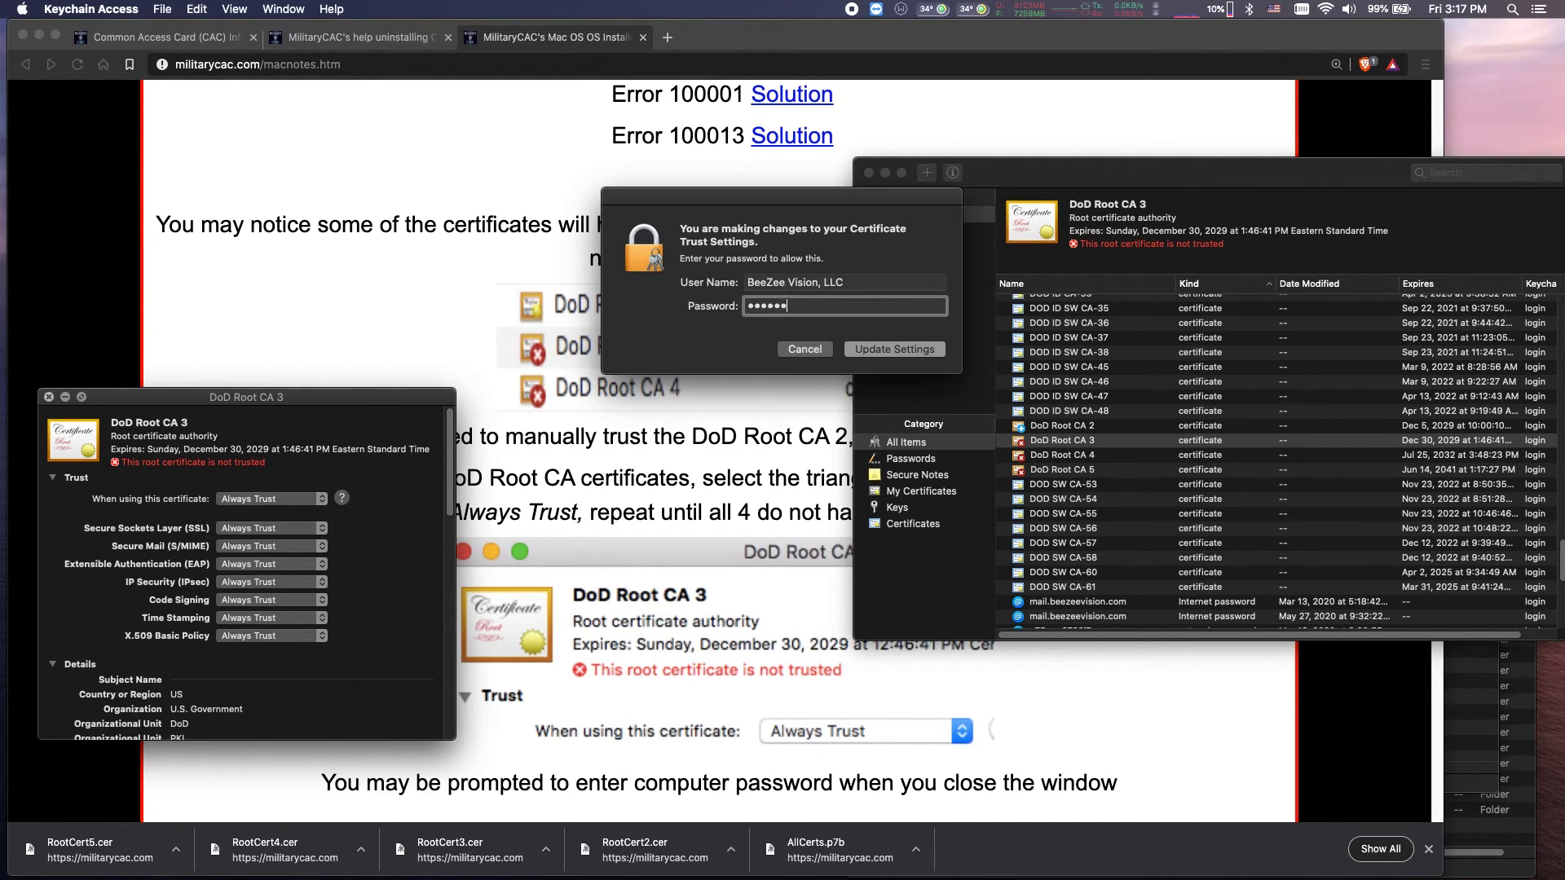
pyautogui.press('Return')
# Set the DoD Root CA 4 certificate to Always Trust and authorise the change with the account password.
pyautogui.doubleClick(1063, 455)
pyautogui.click(287, 518)
pyautogui.click(273, 535)
pyautogui.click(66, 416)
pyautogui.write('******************')
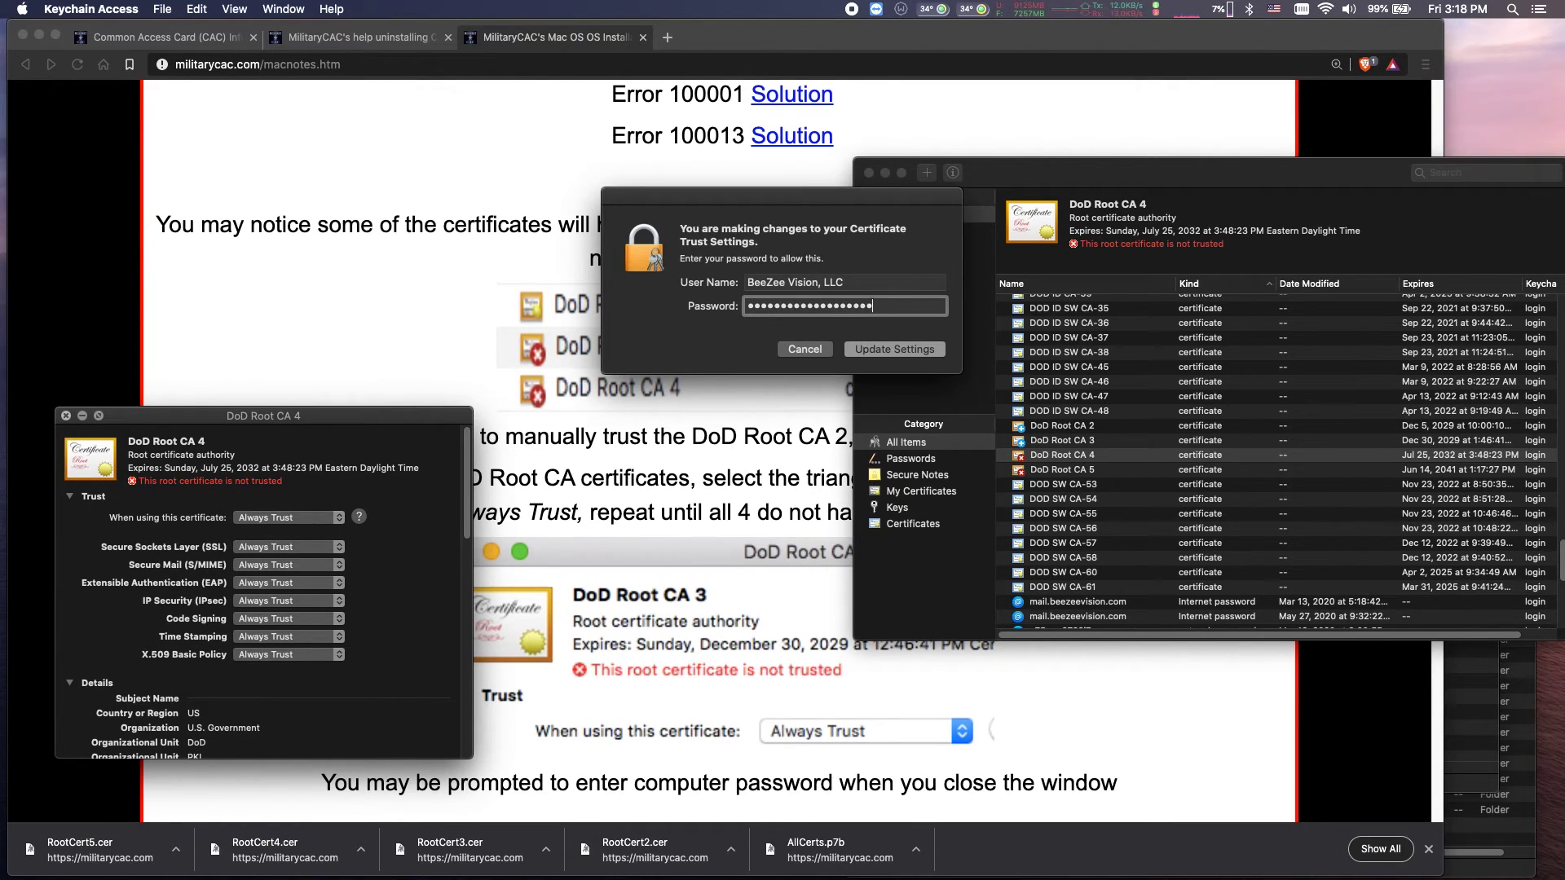
pyautogui.press('Return')
# Set the DoD Root CA 5 certificate to Always Trust and authorise the change with the account password.
pyautogui.doubleClick(1039, 471)
pyautogui.click(86, 515)
pyautogui.click(305, 535)
pyautogui.click(294, 554)
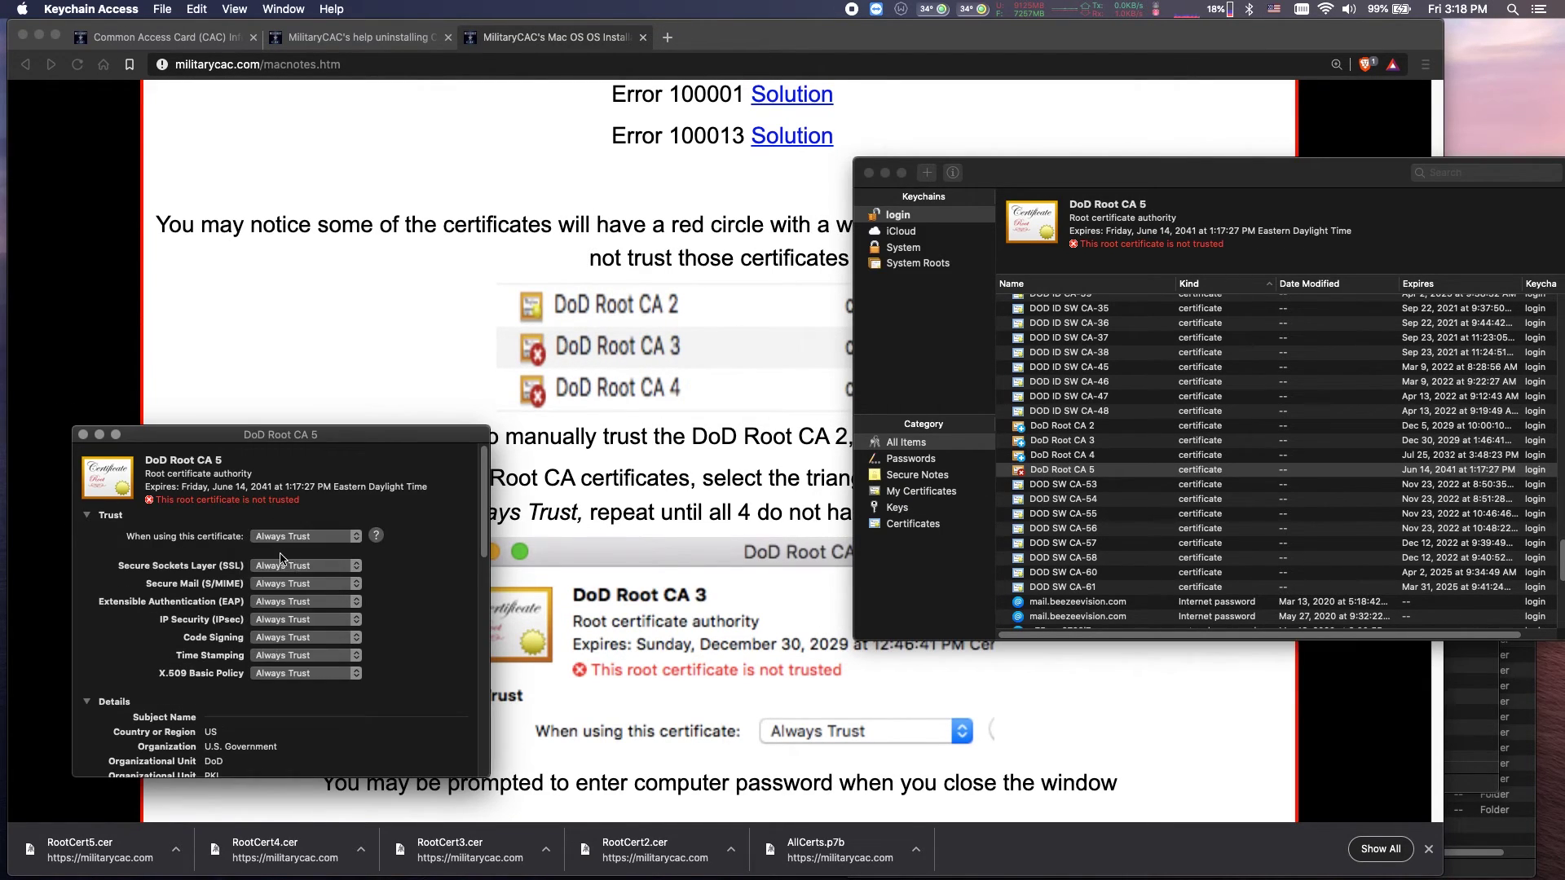
pyautogui.click(83, 434)
pyautogui.write('******************')
pyautogui.press('Return')
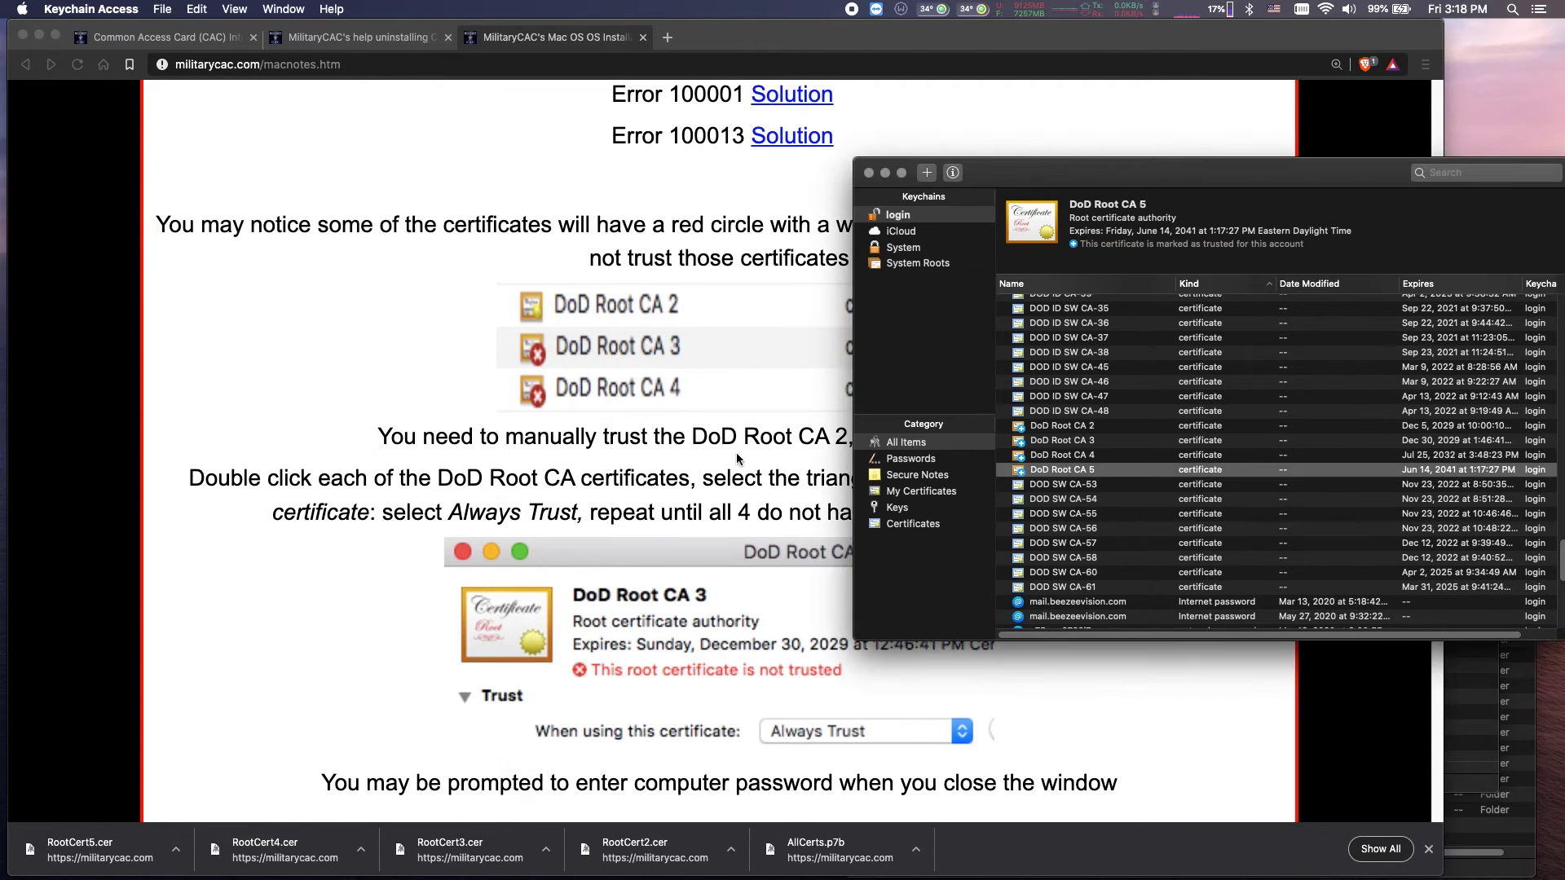
# Switch back to the MilitaryCAC page in Brave and read the notes on trusted certificate icons and the "bad certs" to delete.
pyautogui.click(775, 360)
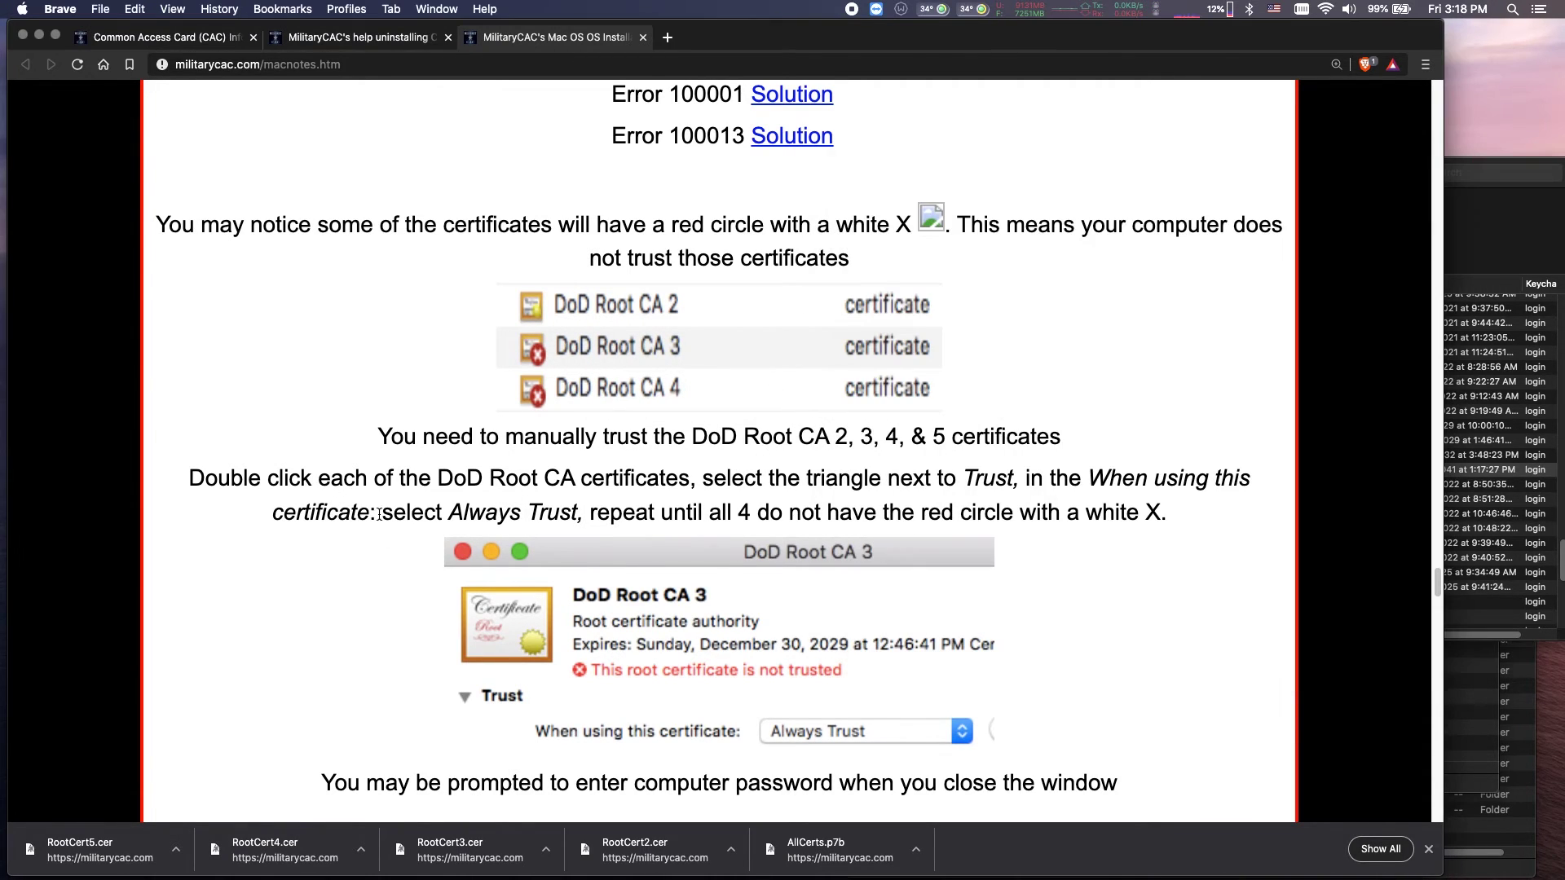
pyautogui.scroll(-10, 390, 514)
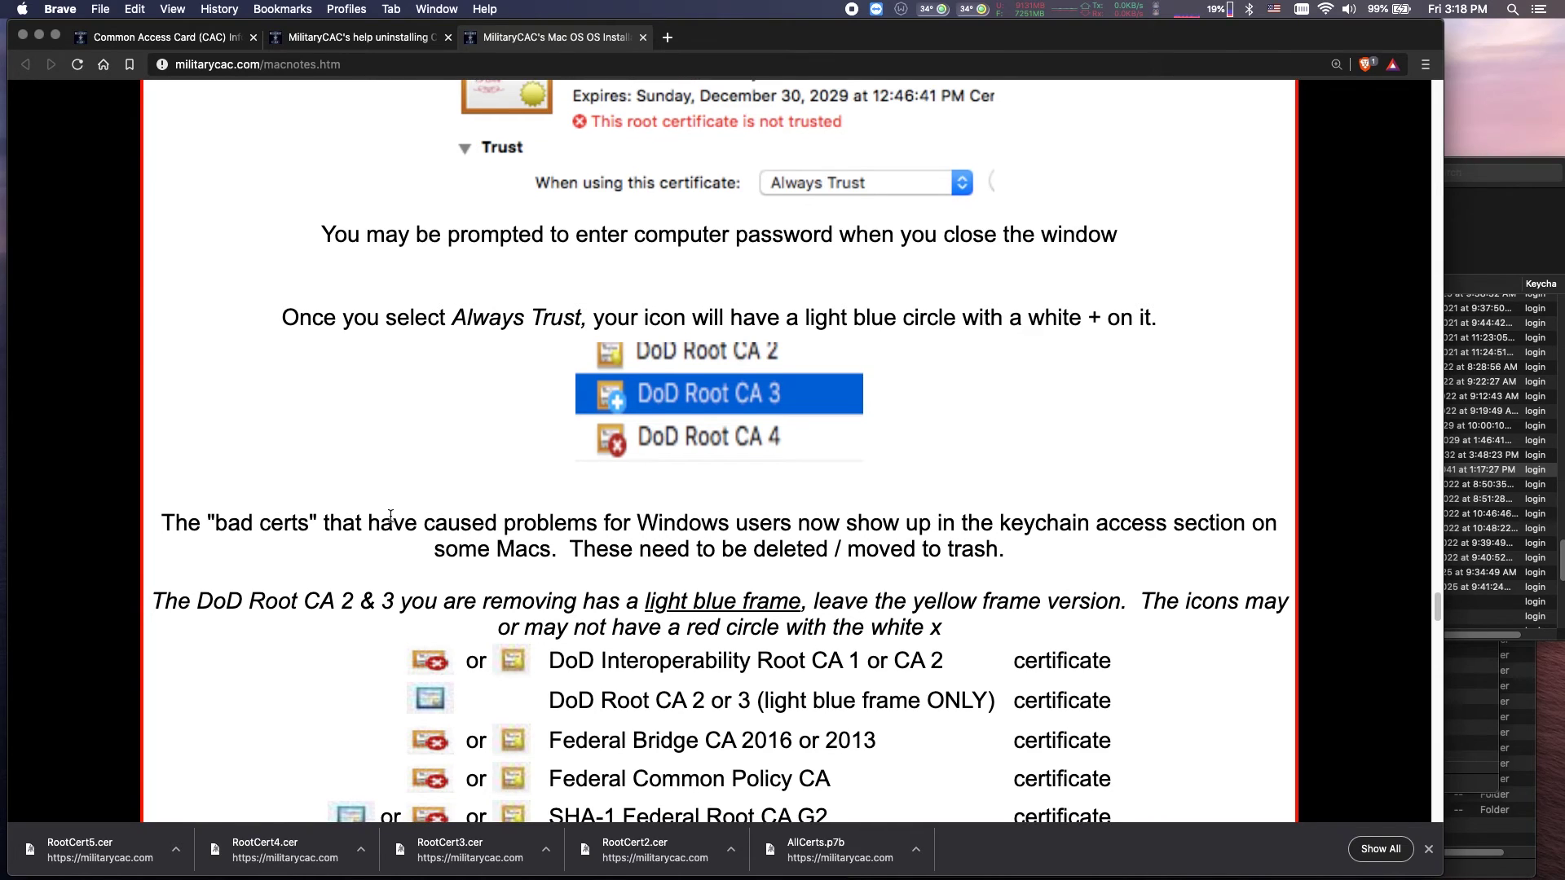
pyautogui.scroll(10, 882, 448)
pyautogui.scroll(-10, 882, 448)
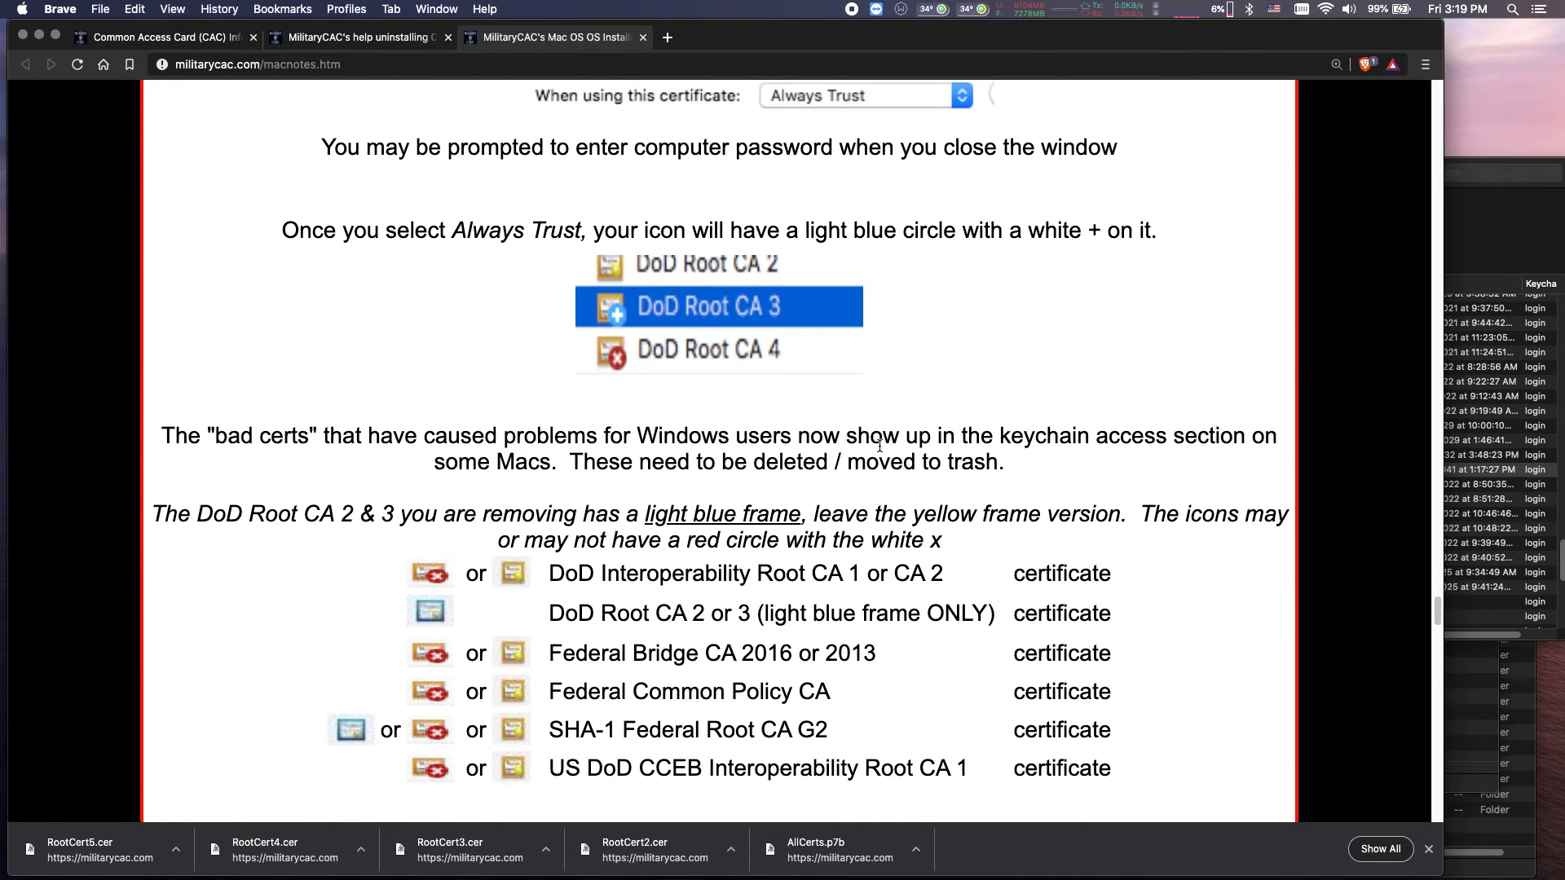
# Read the web page's Firefox certificate installation options and the closing notes on CAC enablers and accessing a CAC enabled site.
pyautogui.scroll(-10, 876, 449)
pyautogui.scroll(1, 865, 445)
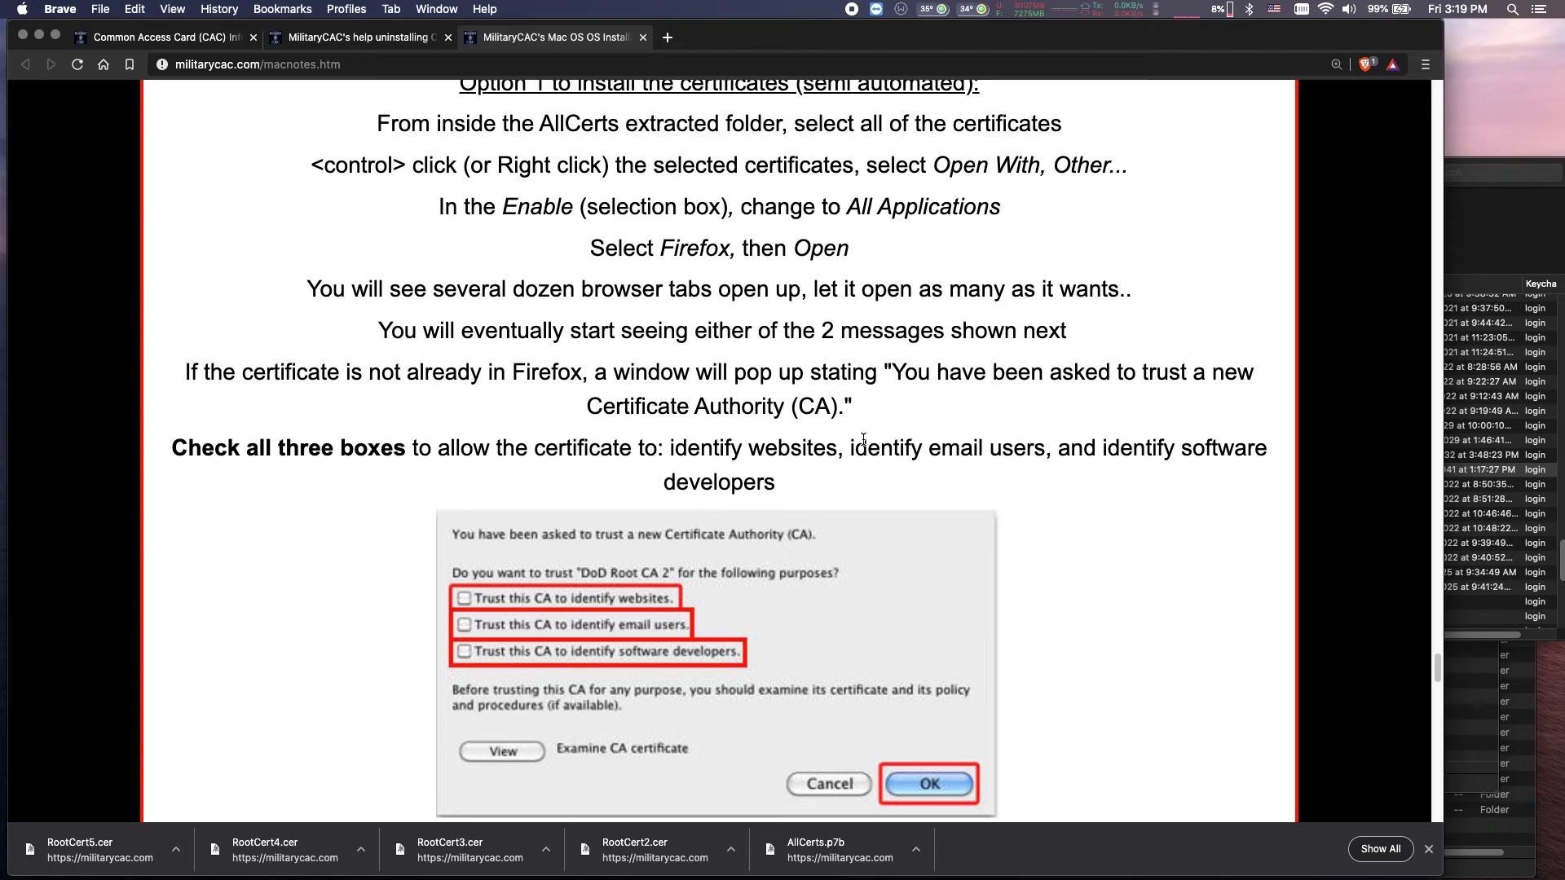
pyautogui.scroll(-15, 863, 440)
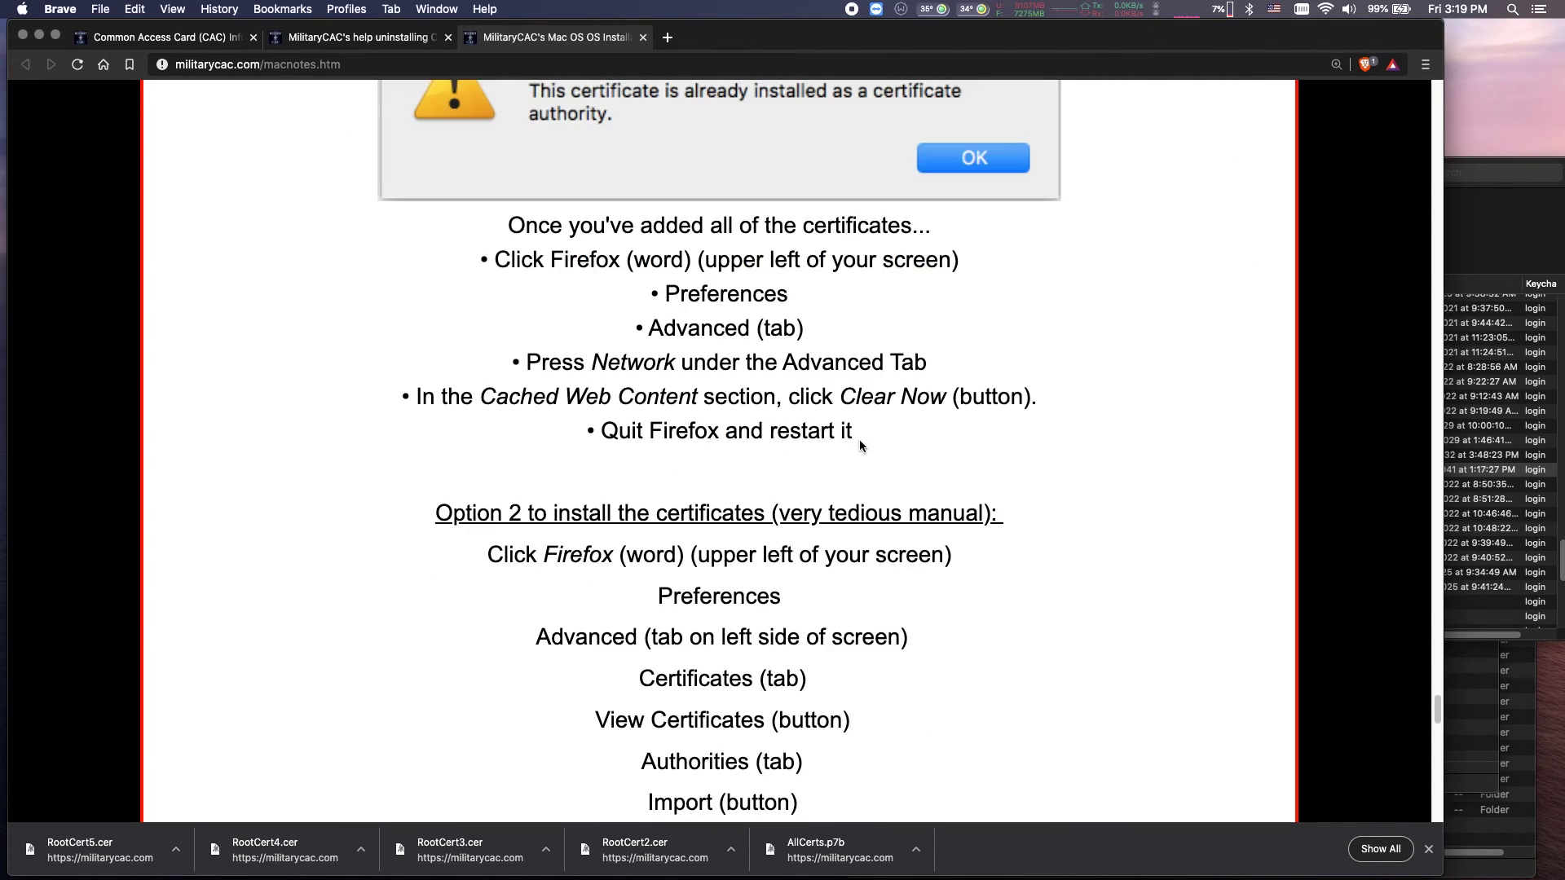
pyautogui.scroll(-3, 859, 438)
pyautogui.scroll(12, 859, 438)
pyautogui.scroll(-5, 859, 439)
pyautogui.scroll(-10, 859, 439)
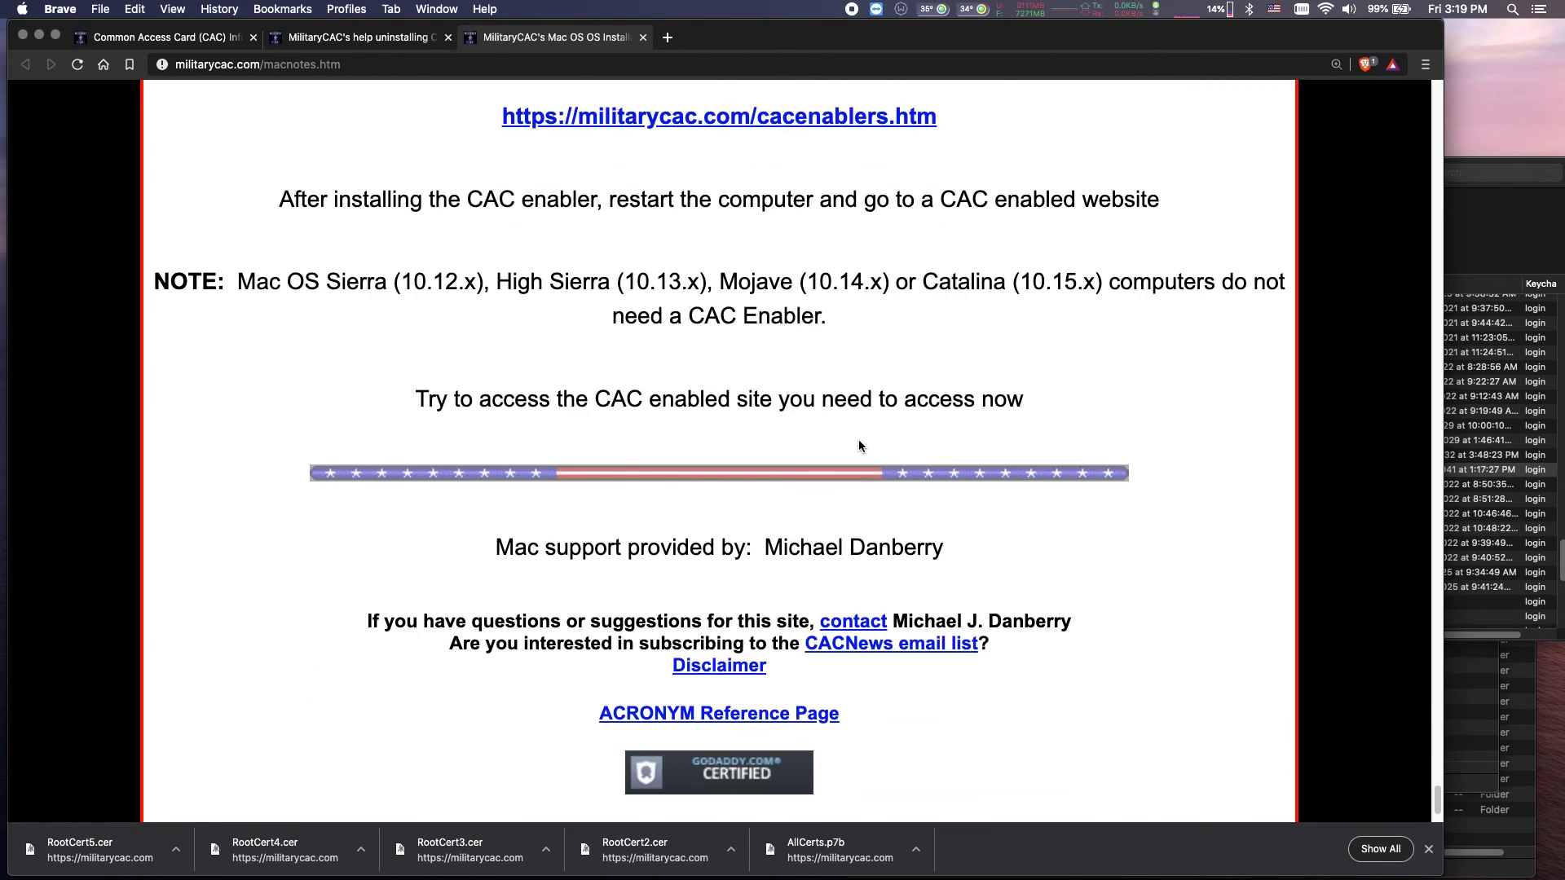
pyautogui.scroll(-2, 860, 446)
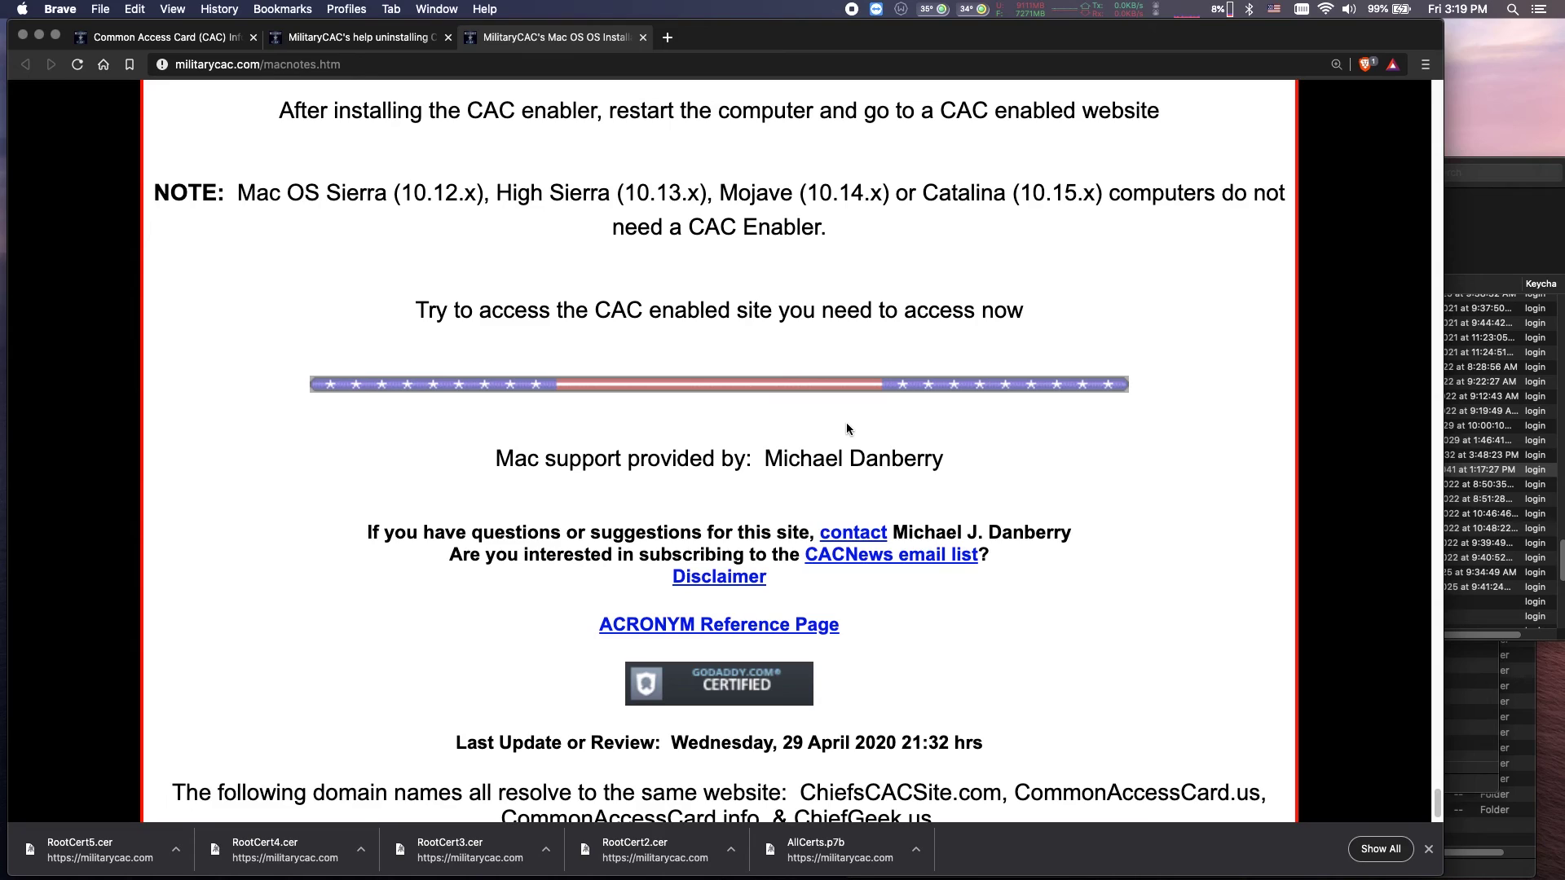